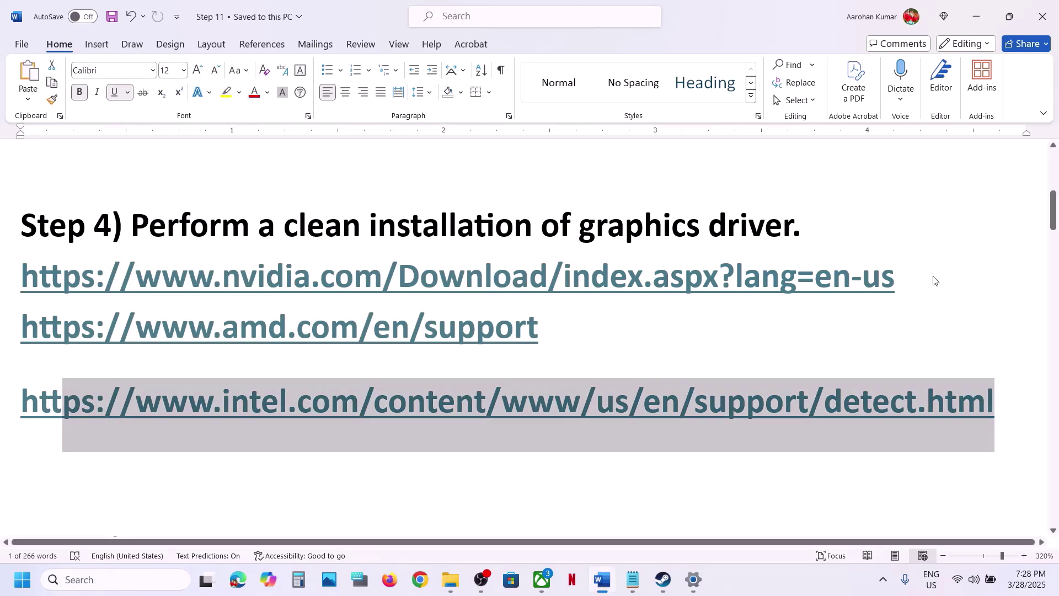
On NVIDIA's drivers page in Chrome, search for the GeForce RTX 3050 Laptop GPU driver with Windows 11 as the operating system.
{"action": "triple_click", "coordinate": [921, 277]}
{"action": "left_click", "coordinate": [771, 594]}
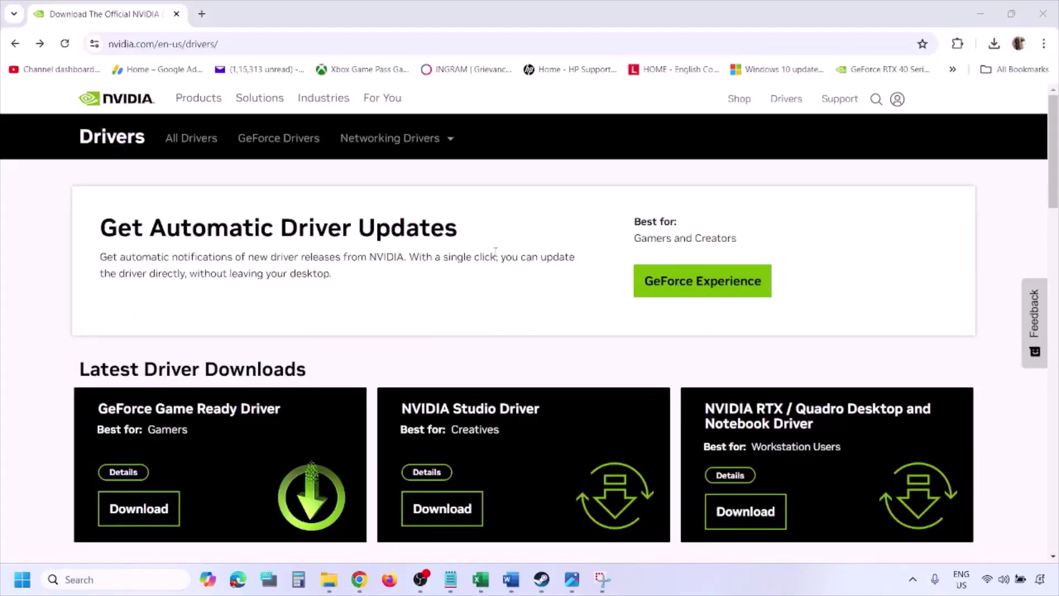
{"action": "scroll", "coordinate": [247, 337], "scroll_direction": "down", "scroll_amount": 8}
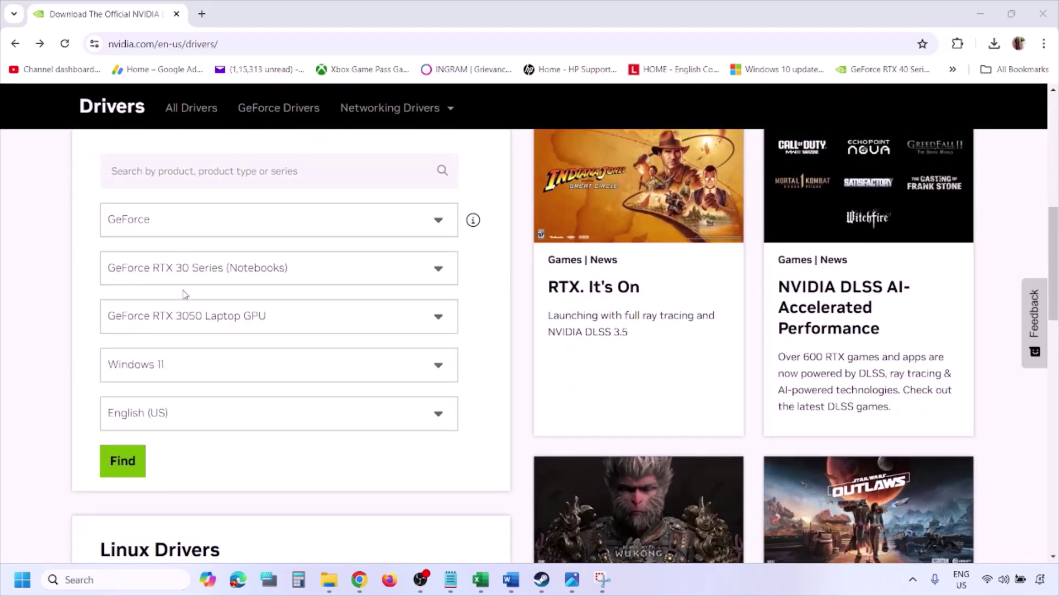
{"action": "left_click", "coordinate": [176, 369]}
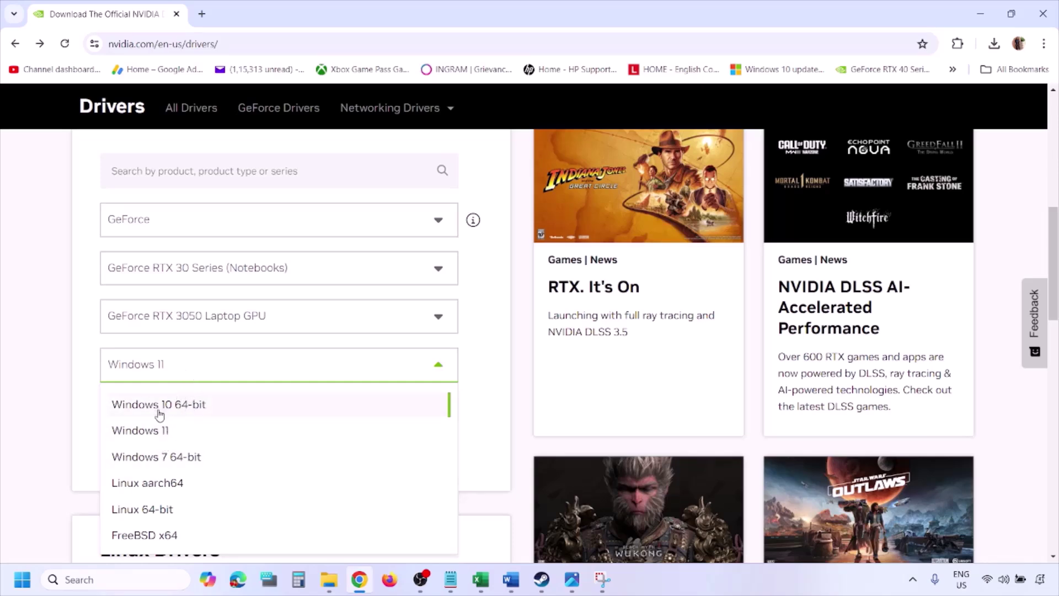
{"action": "left_click", "coordinate": [157, 433]}
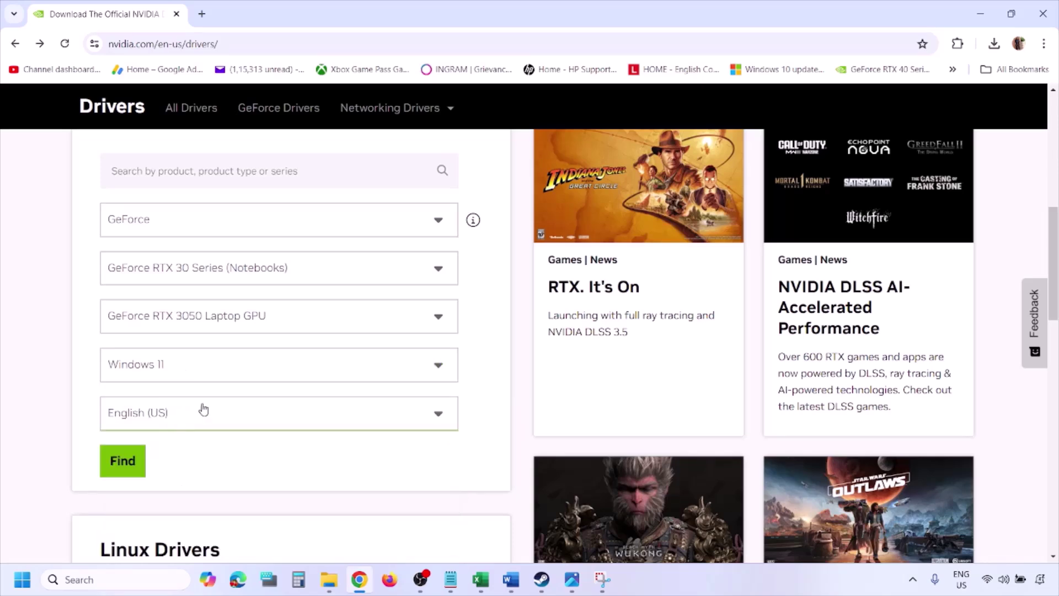
{"action": "left_click", "coordinate": [125, 465]}
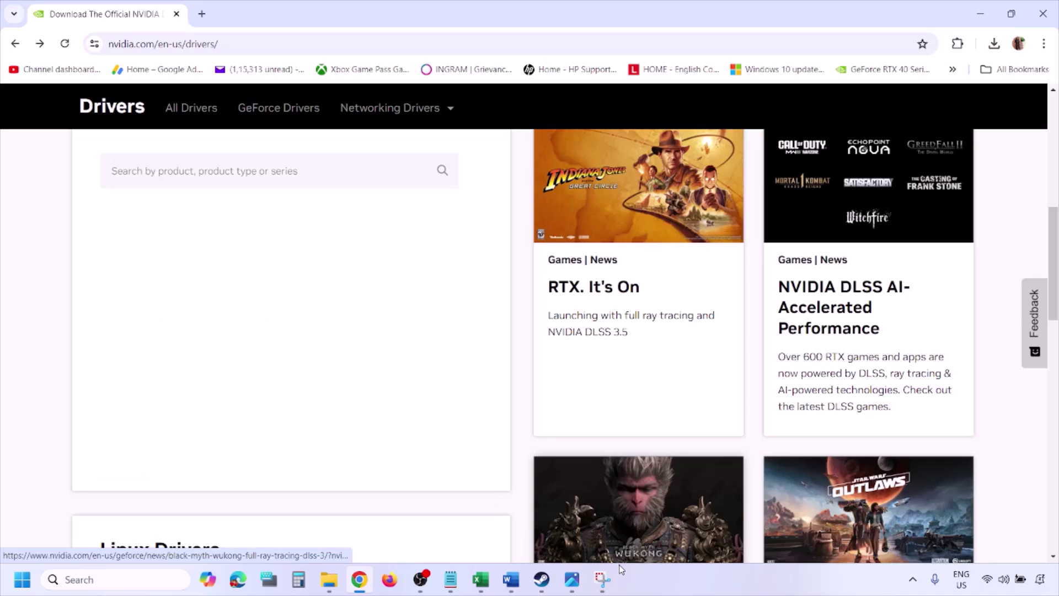
Switch to Photos and review the NVIDIA driver screenshots from 1.png to 5.png, through the custom clean installation options.
{"action": "left_click", "coordinate": [573, 586]}
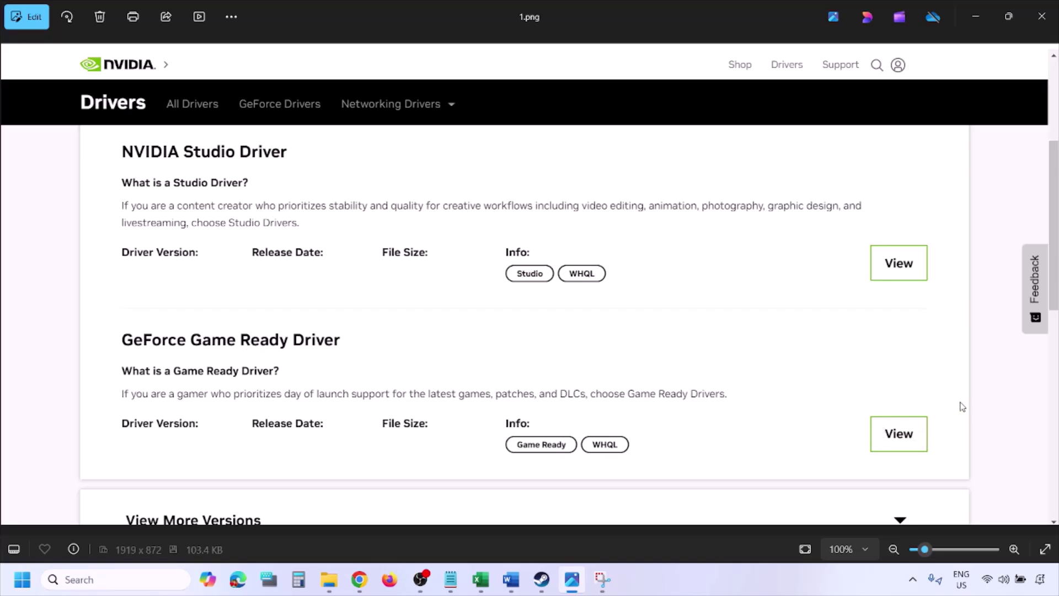
{"action": "key", "text": "Right"}
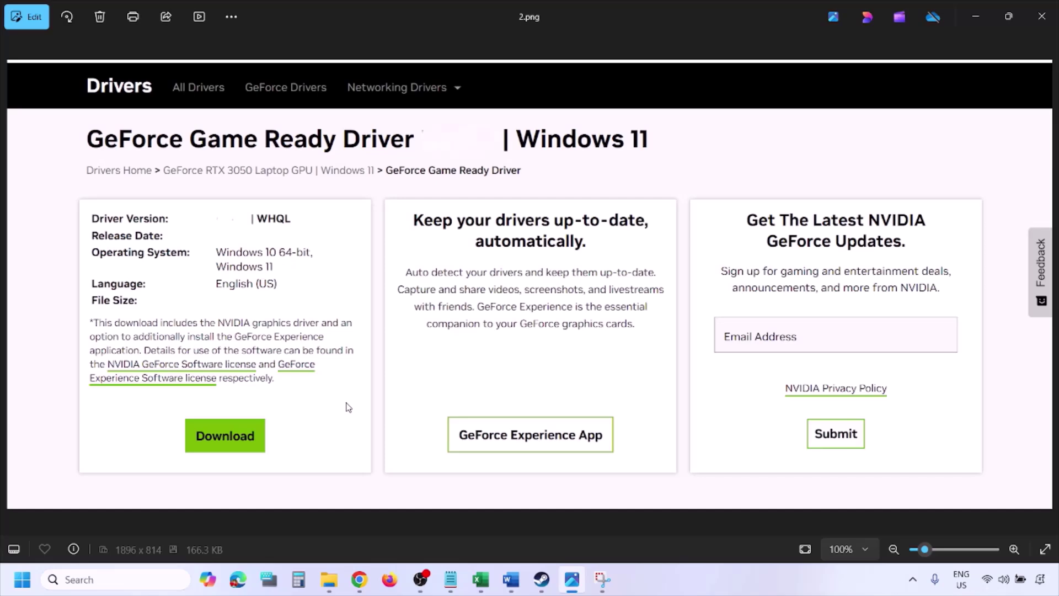
{"action": "key", "text": "Right"}
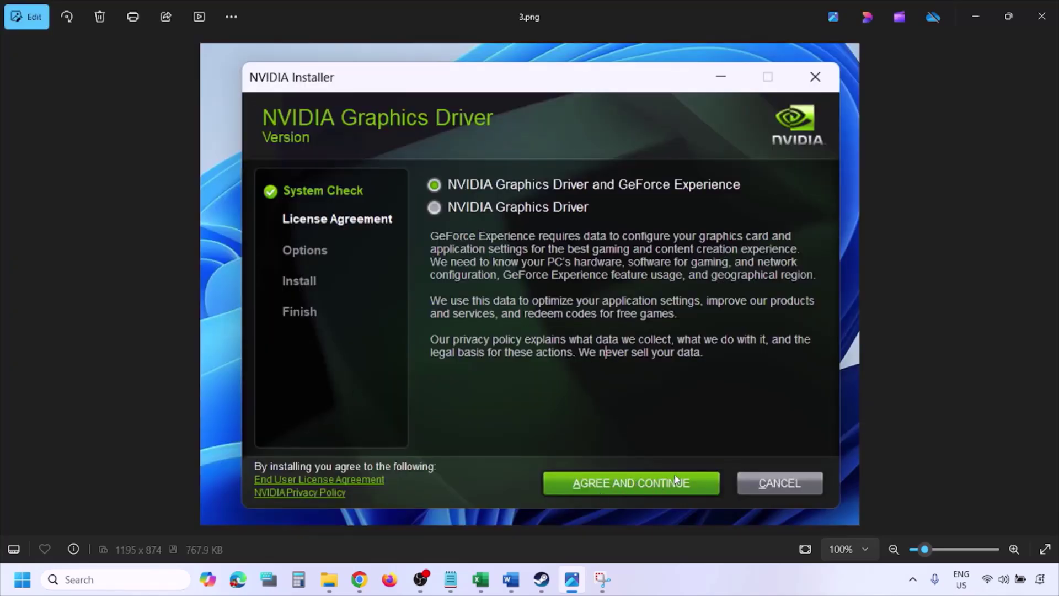
{"action": "key", "text": "Right"}
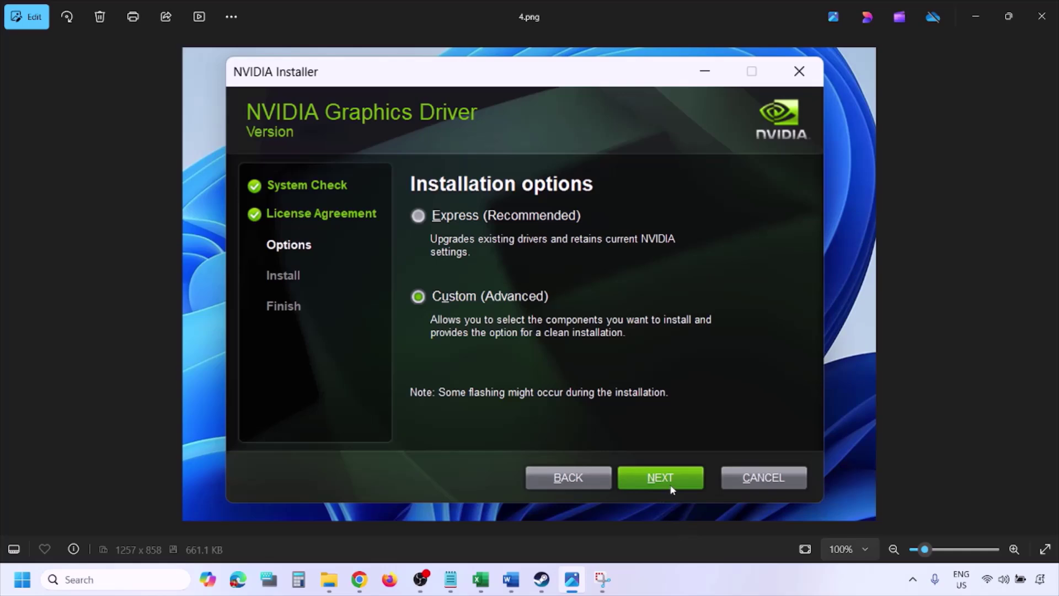
{"action": "key", "text": "Right"}
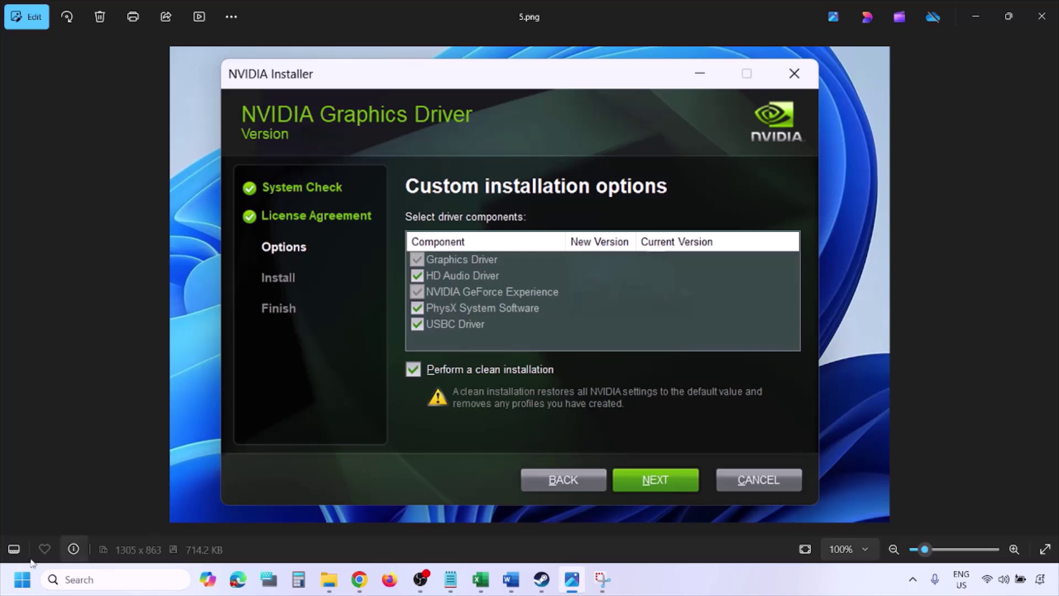
Show the Windows power options for restarting the PC, and return to the Word document.
{"action": "left_click", "coordinate": [22, 579]}
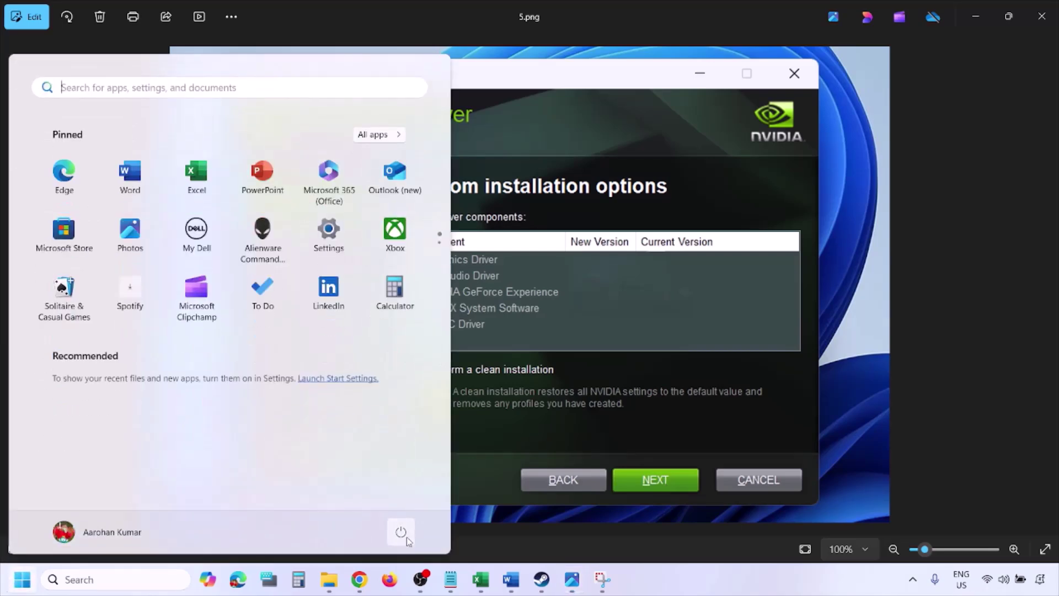
{"action": "left_click", "coordinate": [401, 533]}
{"action": "left_click", "coordinate": [666, 558]}
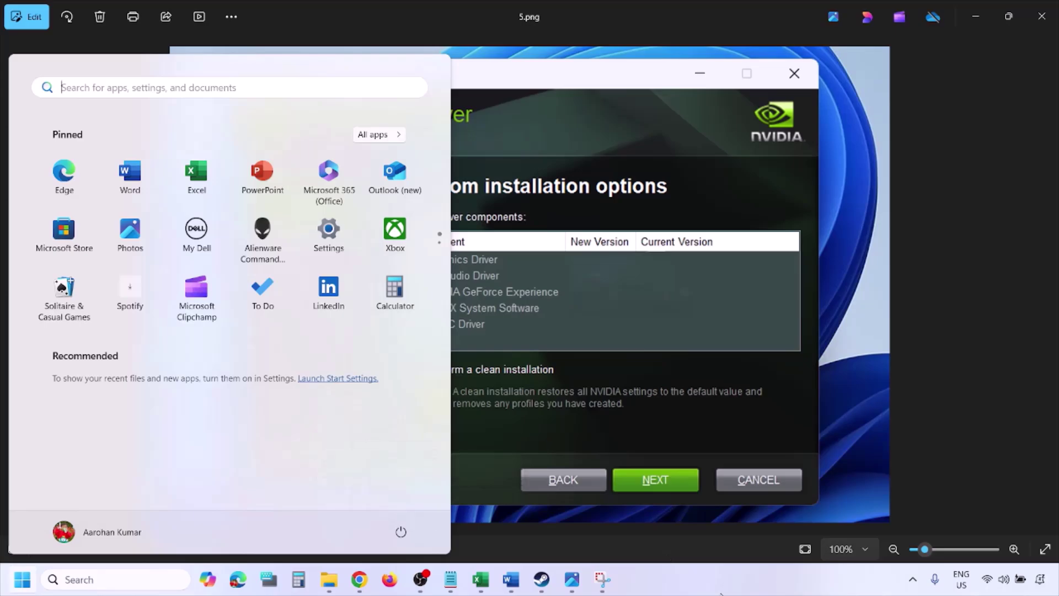
{"action": "left_click", "coordinate": [666, 558]}
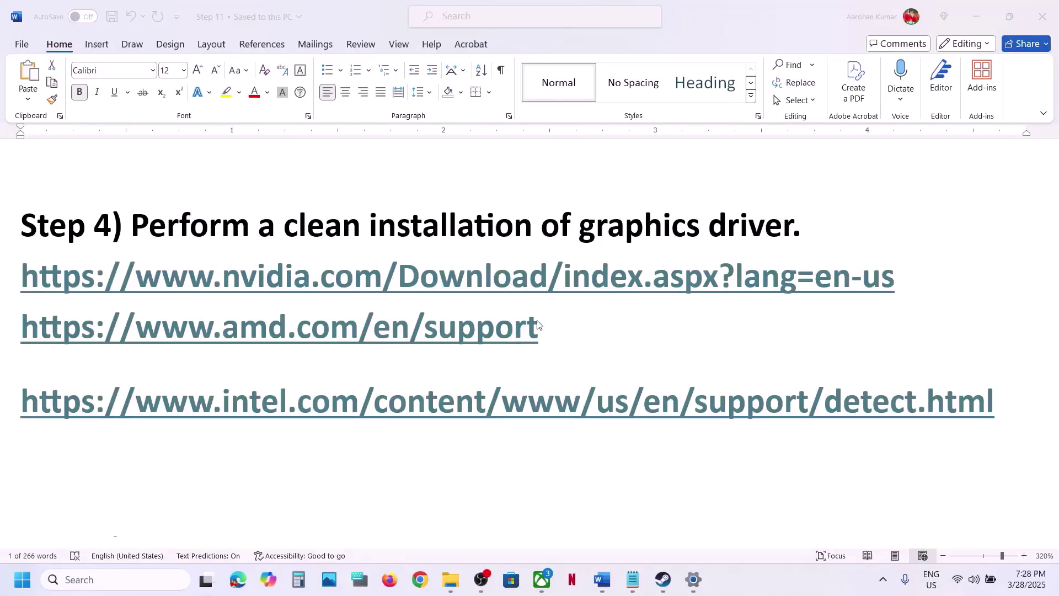
Open intel.com/content/www/us/en/support/detect.html in Chrome and download the Intel Driver & Support Assistant installer.
{"action": "left_click_drag", "start_coordinate": [558, 330], "coordinate": [25, 324]}
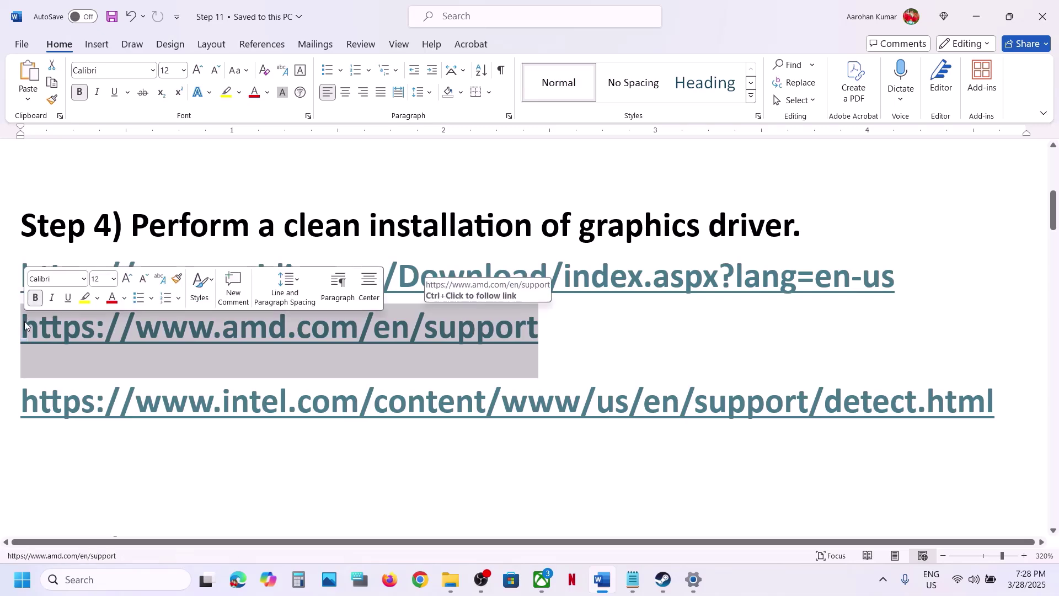
{"action": "triple_click", "coordinate": [1016, 403]}
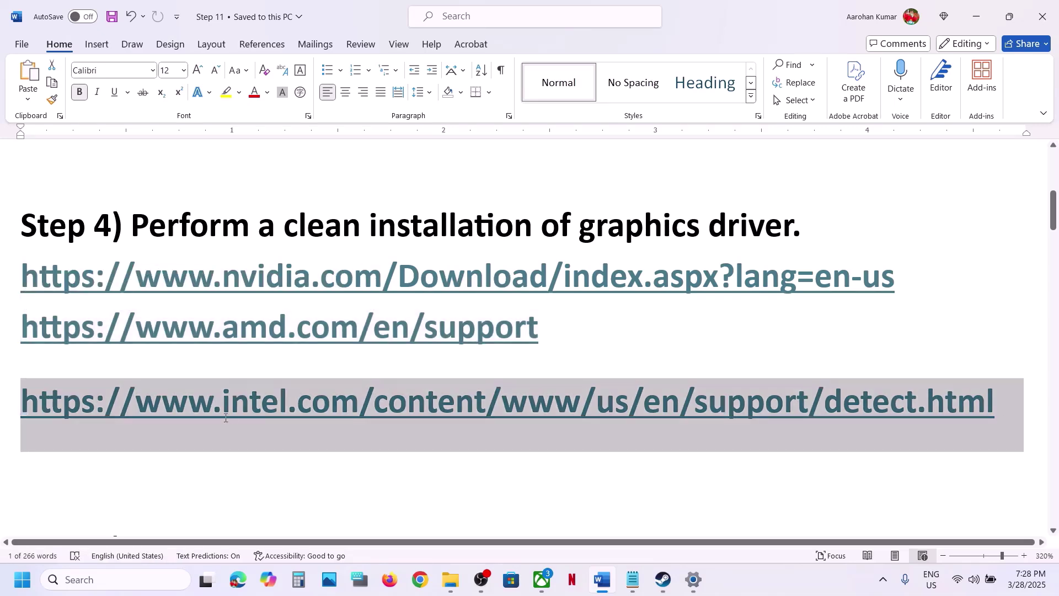
{"action": "left_click", "coordinate": [420, 579]}
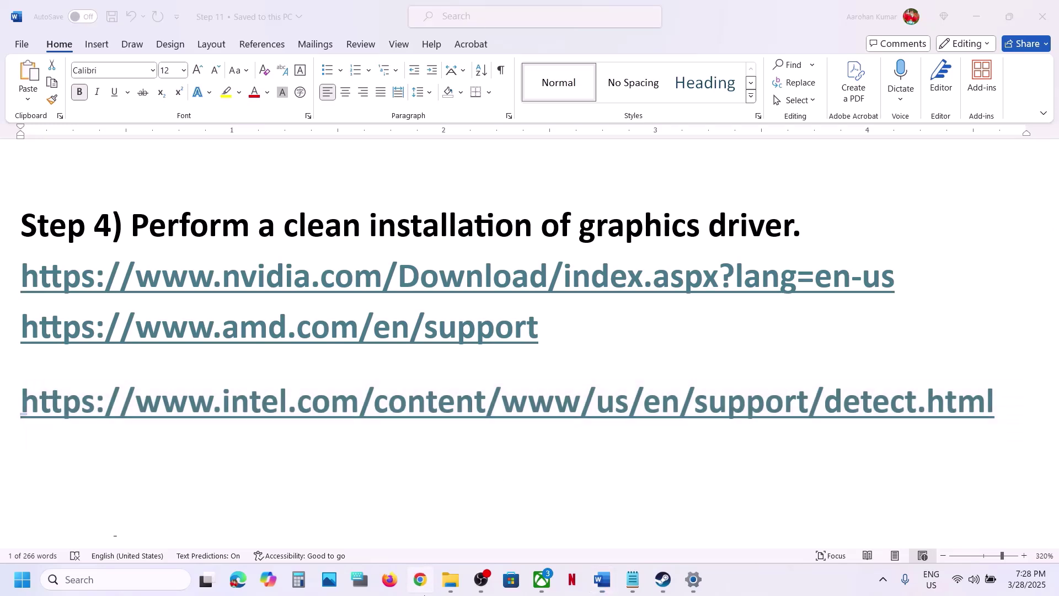
{"action": "type", "text": "intel.com/content/www/us/en/support/detect.html"}
{"action": "key", "text": "Return"}
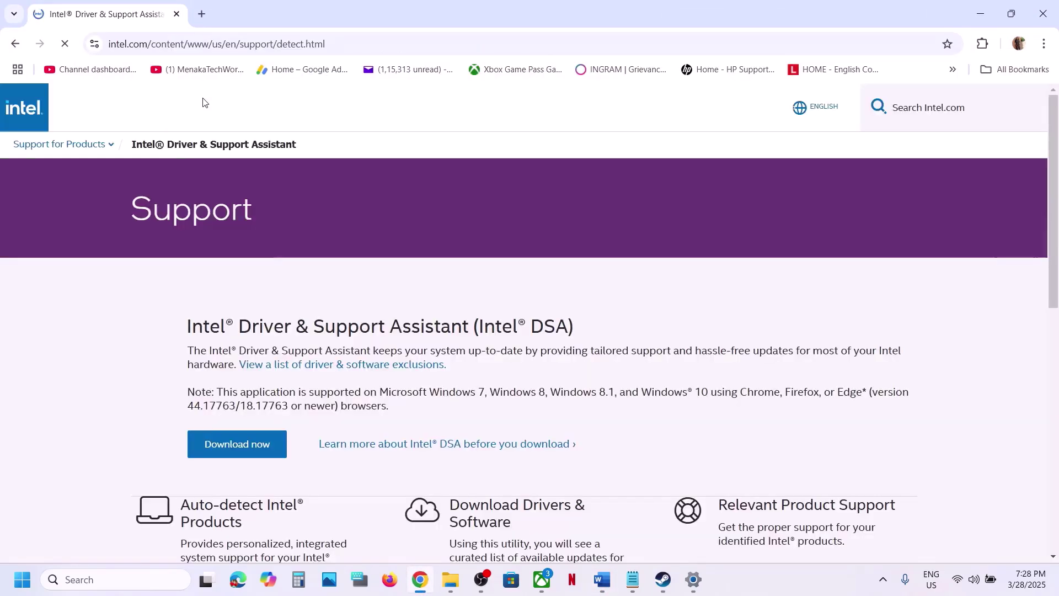
{"action": "left_click_drag", "start_coordinate": [219, 294], "coordinate": [481, 294]}
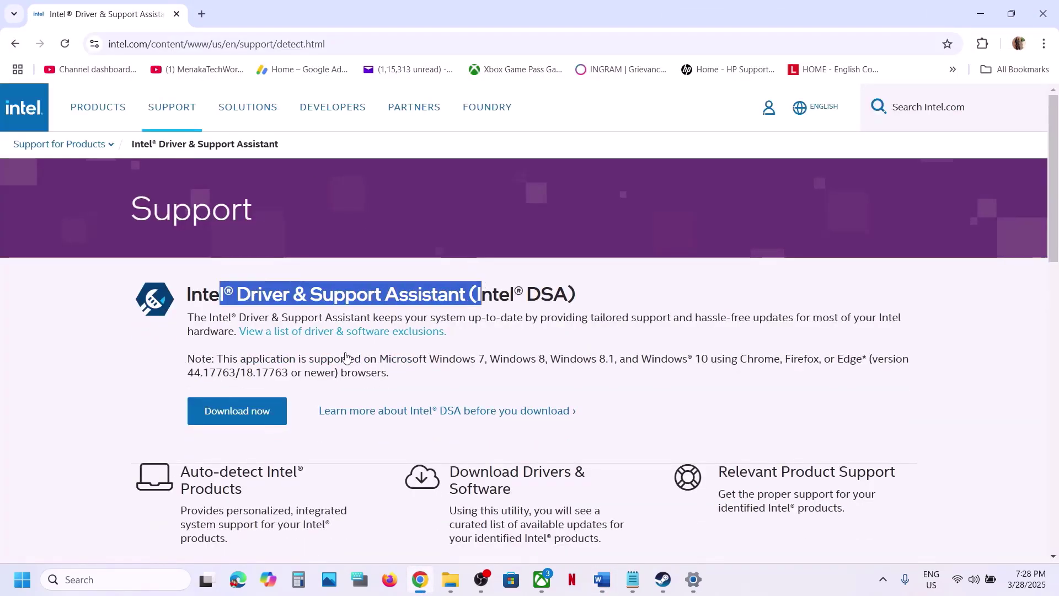
{"action": "left_click", "coordinate": [251, 418]}
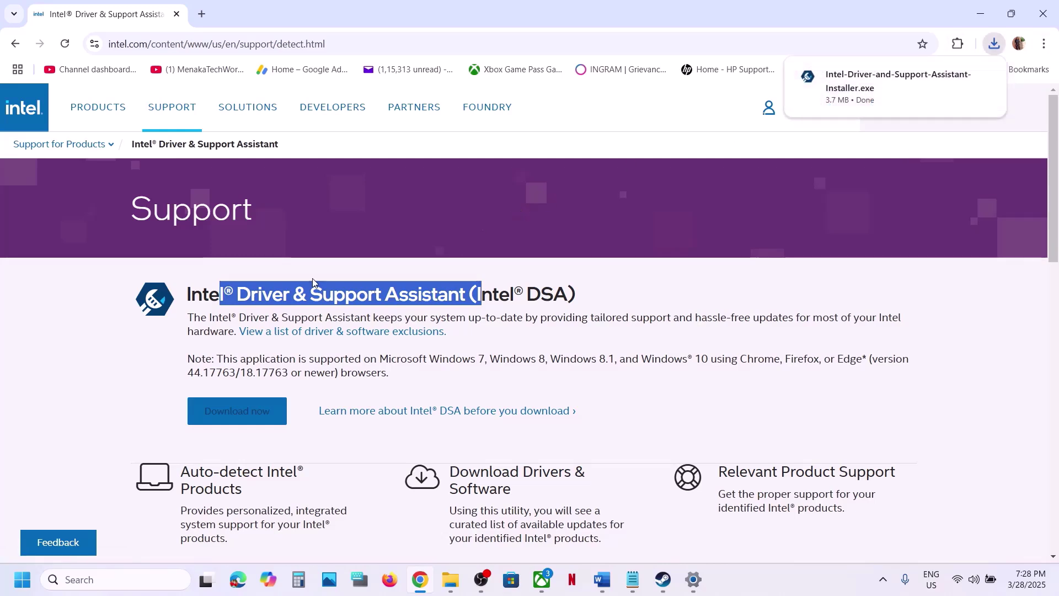
Try to launch Intel Driver & Support Assistant by searching Windows for its copied name, and close the Edge page it opens.
{"action": "left_click_drag", "start_coordinate": [187, 296], "coordinate": [468, 294]}
{"action": "key", "text": "ctrl+c"}
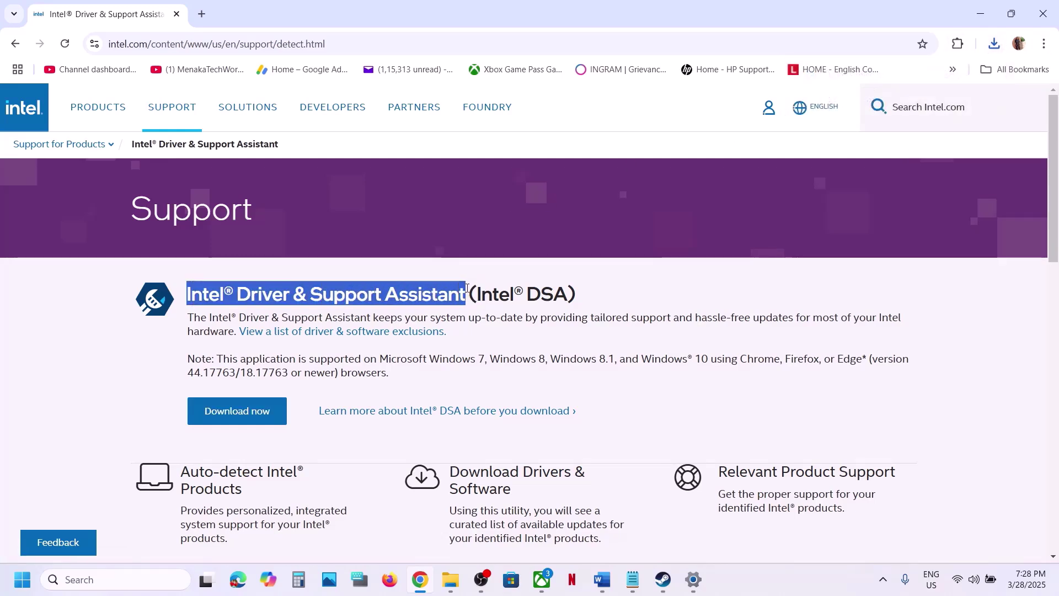
{"action": "left_click", "coordinate": [56, 580]}
{"action": "key", "text": "ctrl+v"}
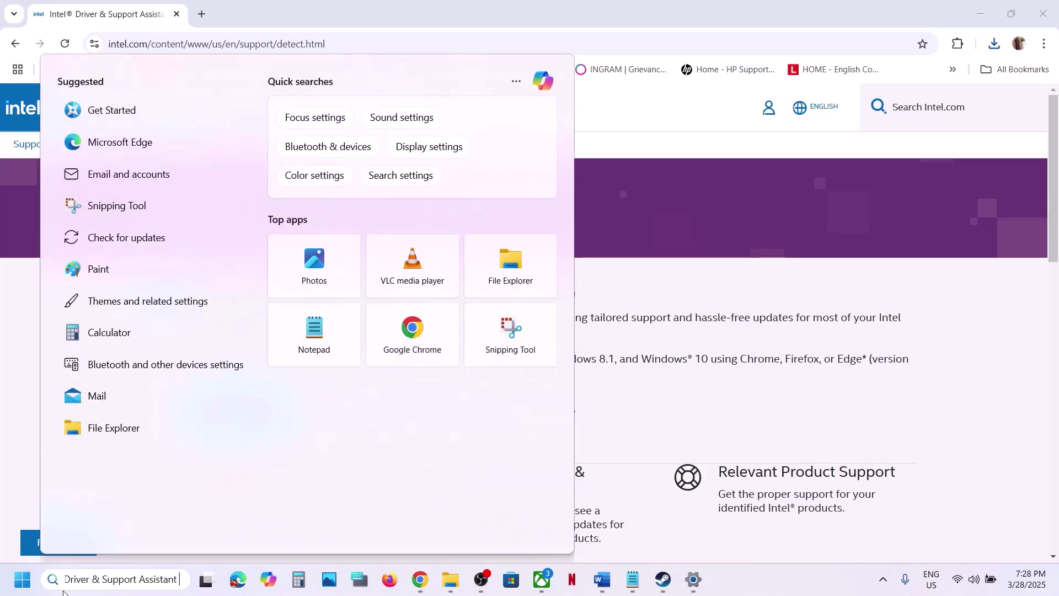
{"action": "left_click", "coordinate": [148, 161]}
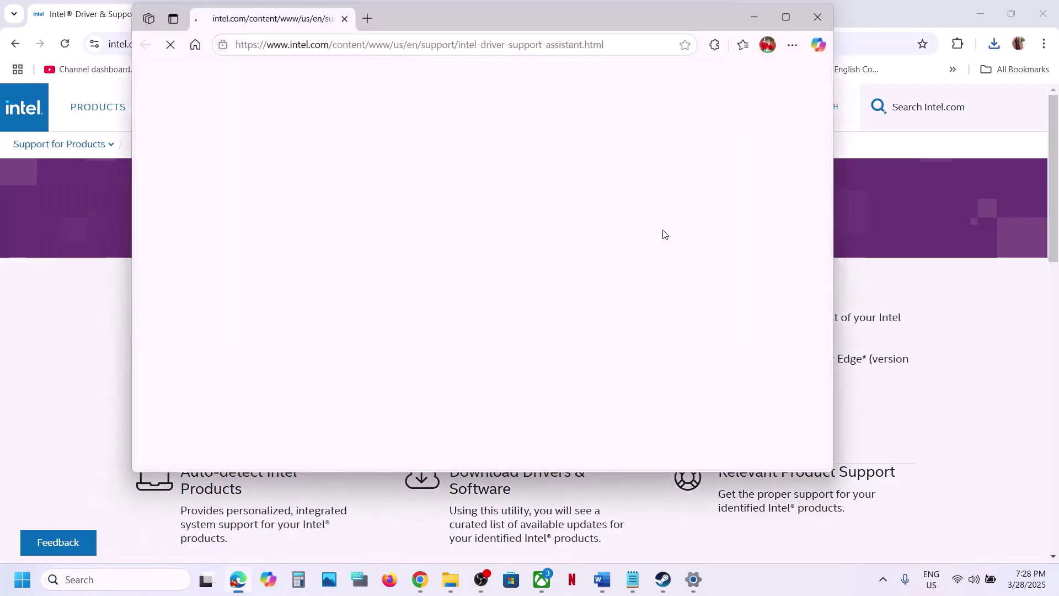
{"action": "left_click", "coordinate": [786, 19]}
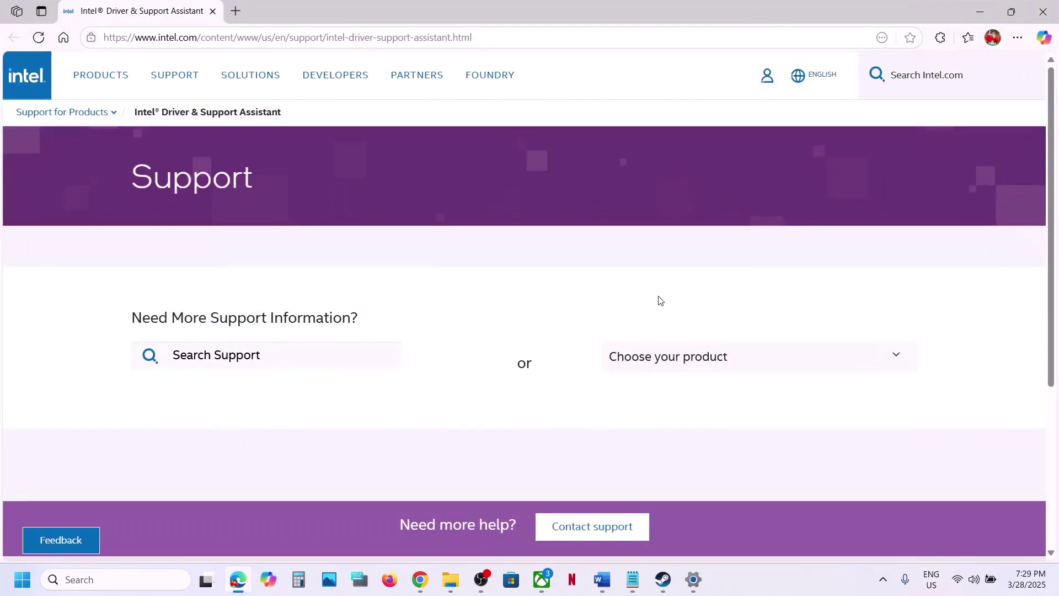
{"action": "scroll", "coordinate": [658, 300], "scroll_direction": "down", "scroll_amount": 3}
{"action": "scroll", "coordinate": [659, 301], "scroll_direction": "up", "scroll_amount": 2}
{"action": "left_click", "coordinate": [1042, 12]}
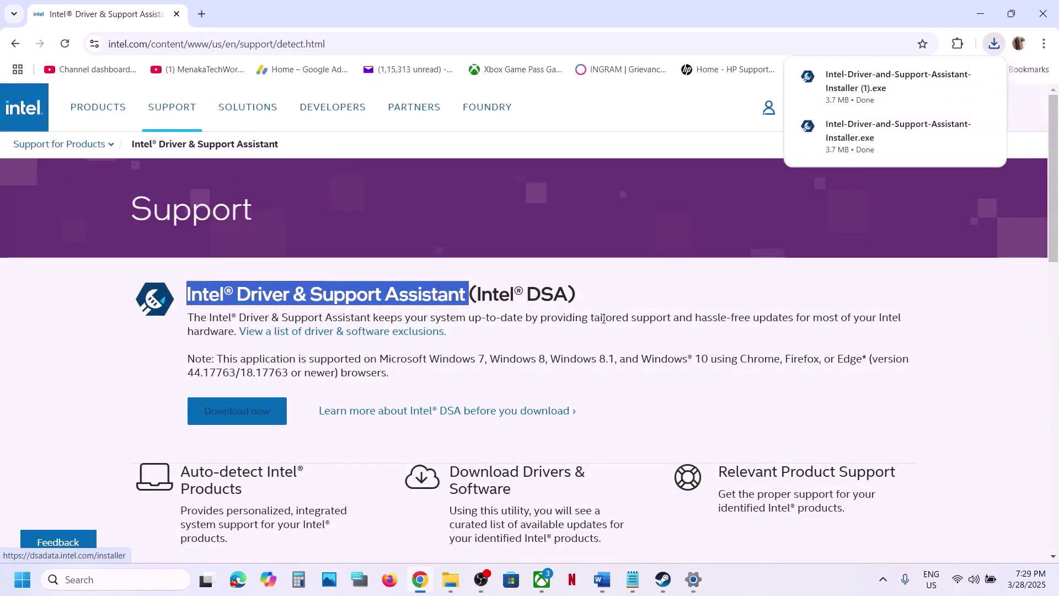
Run the downloaded Intel Driver & Support Assistant installer, accept the license terms and install the software.
{"action": "left_click", "coordinate": [899, 75]}
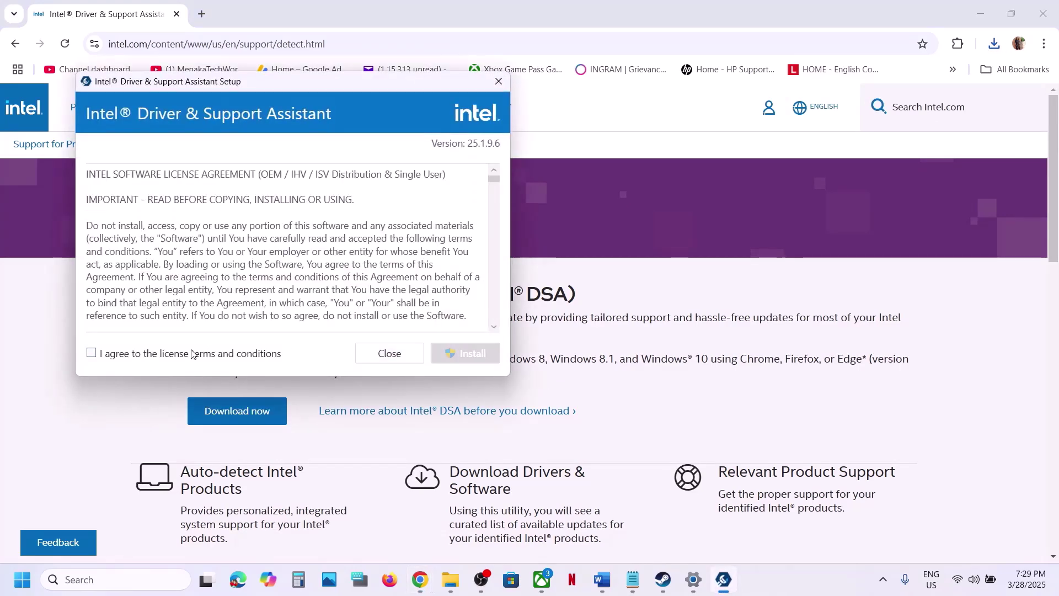
{"action": "left_click", "coordinate": [192, 354]}
{"action": "left_click", "coordinate": [480, 355]}
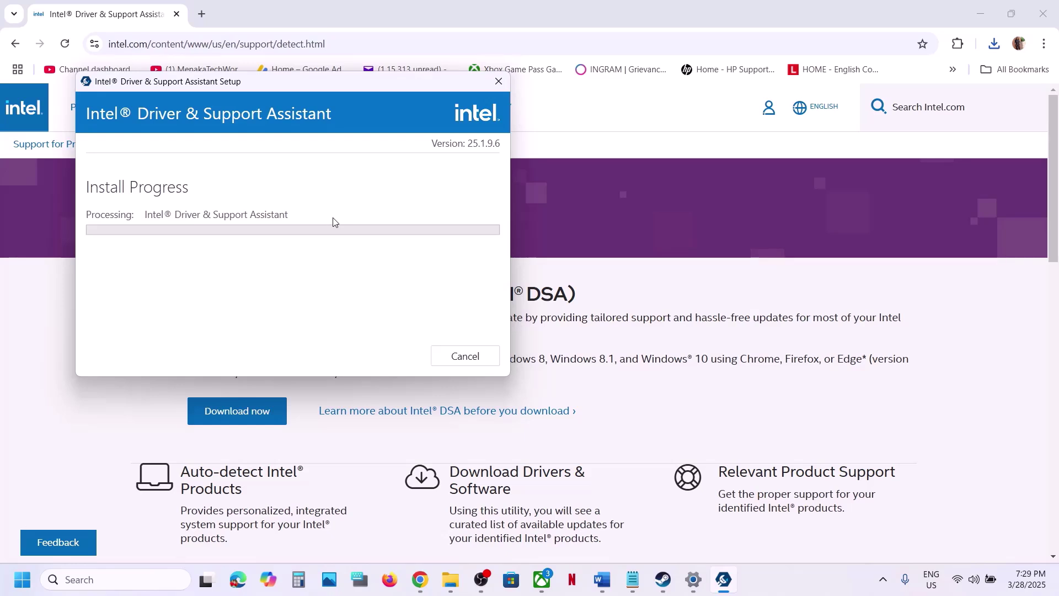
{"action": "left_click", "coordinate": [775, 577]}
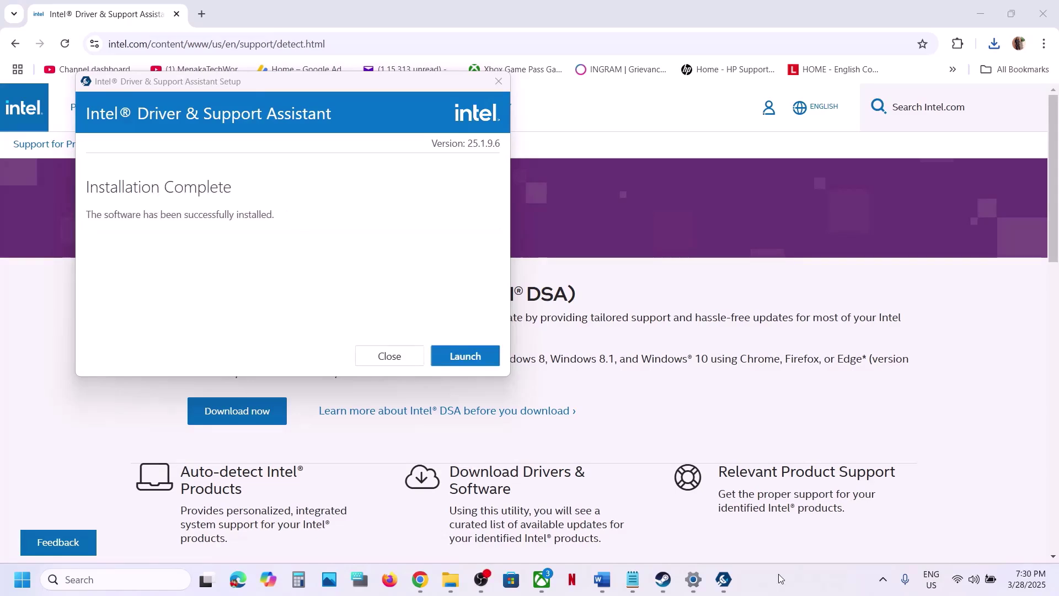
Launch Intel Driver & Support Assistant and download the Intel Arc & Iris Xe Graphics update.
{"action": "left_click", "coordinate": [462, 354]}
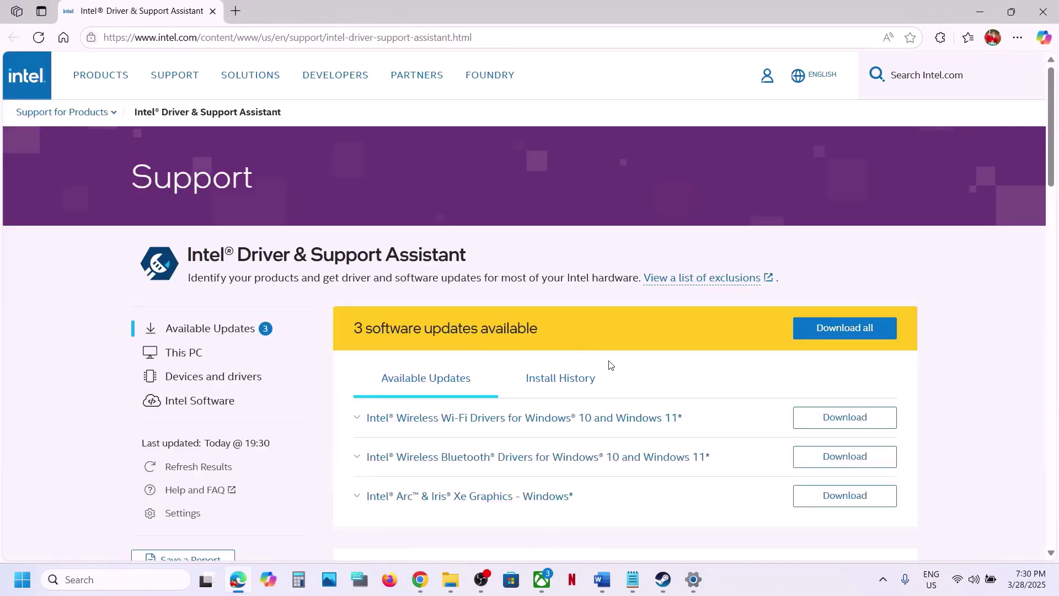
{"action": "scroll", "coordinate": [541, 310], "scroll_direction": "down", "scroll_amount": 2}
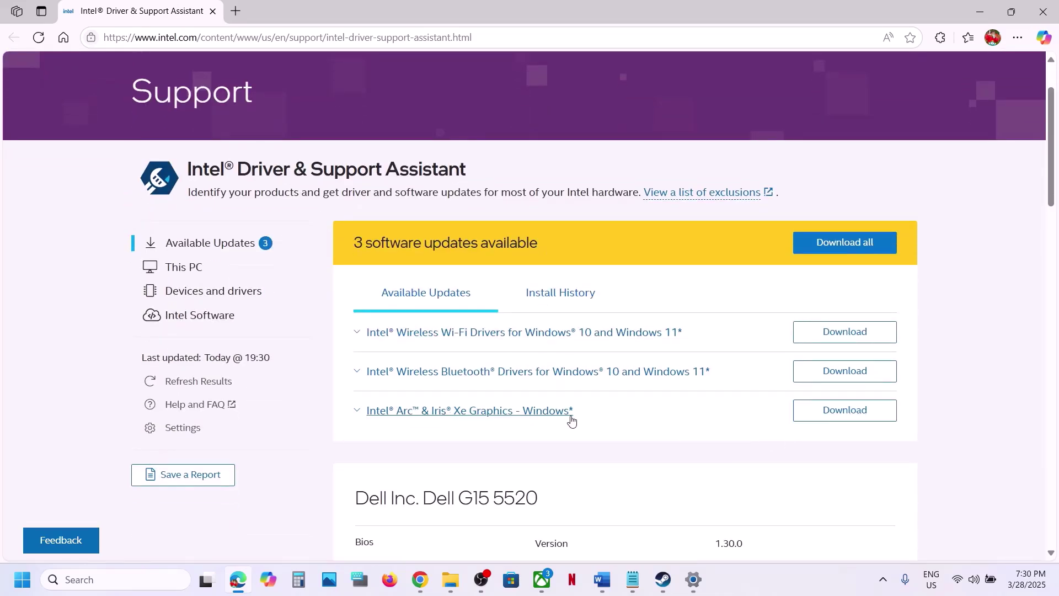
{"action": "left_click", "coordinate": [840, 423]}
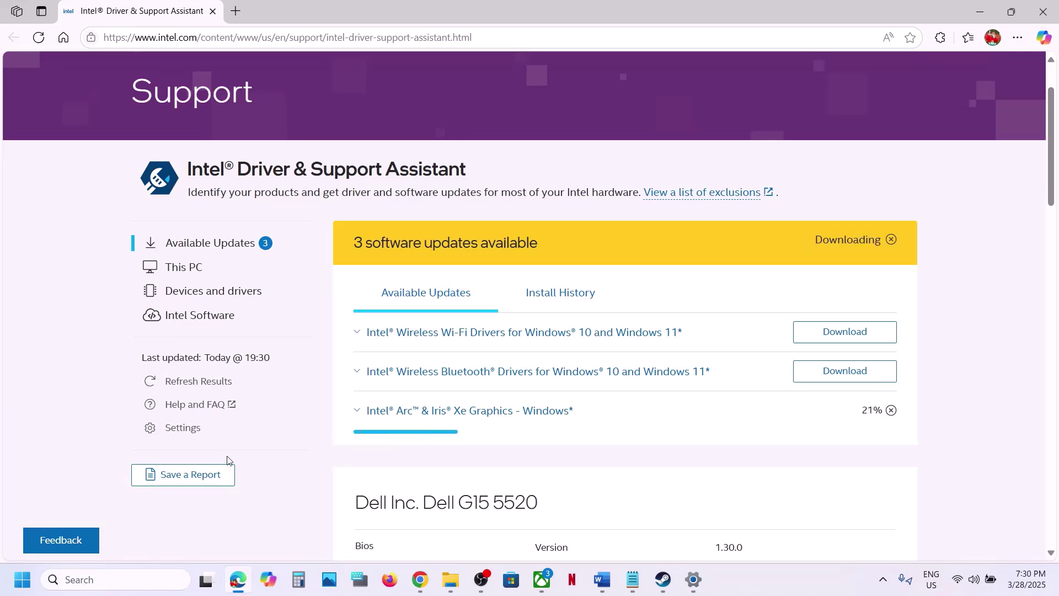
Show the Windows power options for restarting the PC while the graphics update downloads.
{"action": "left_click", "coordinate": [28, 572]}
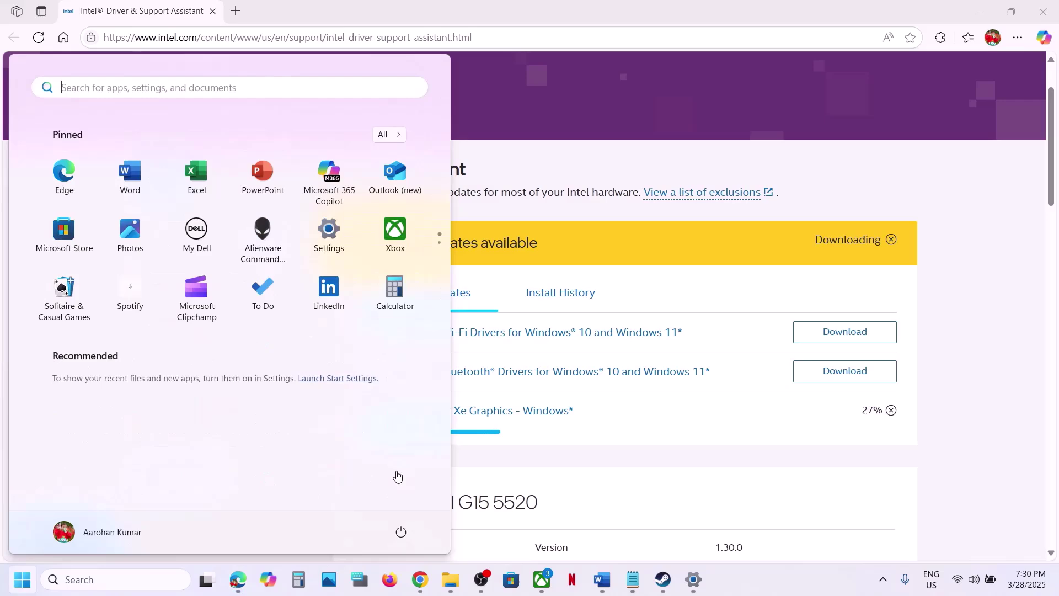
{"action": "left_click", "coordinate": [401, 531]}
{"action": "left_click", "coordinate": [663, 579]}
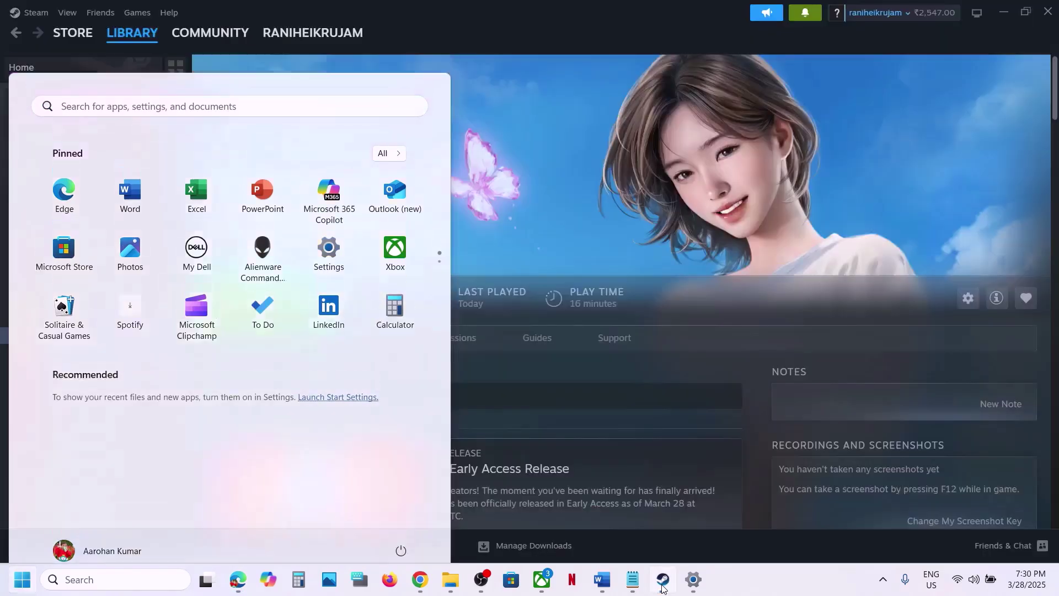
Return to the Word document and highlight the words of the heading "Step 5) Run the game on dedicated graphics".
{"action": "left_click", "coordinate": [603, 580]}
{"action": "scroll", "coordinate": [347, 334], "scroll_direction": "down", "scroll_amount": 3}
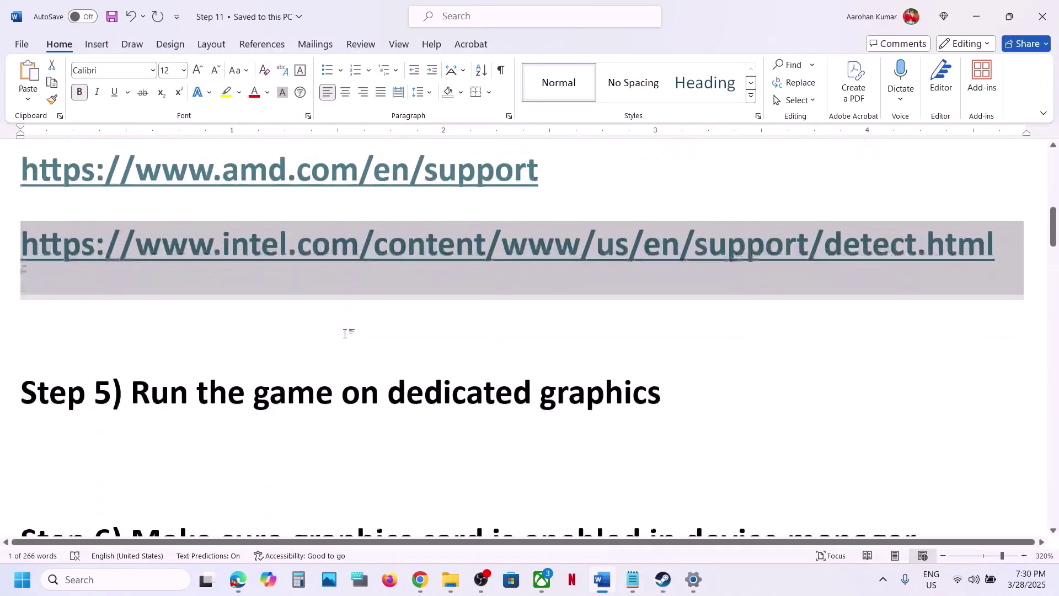
{"action": "left_click_drag", "start_coordinate": [202, 378], "coordinate": [538, 375]}
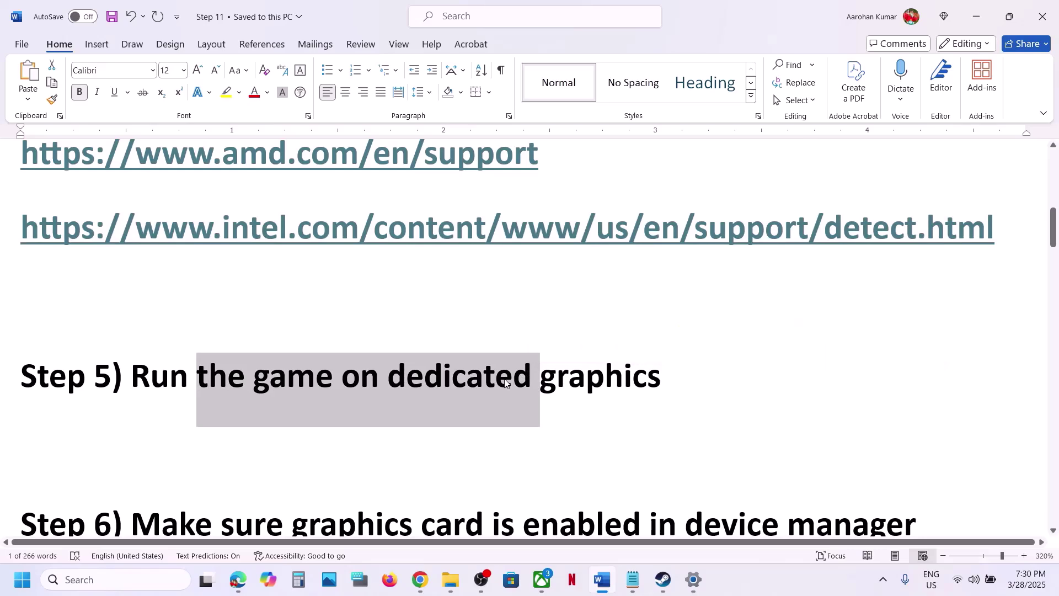
{"action": "left_click", "coordinate": [513, 378]}
{"action": "double_click", "coordinate": [591, 380]}
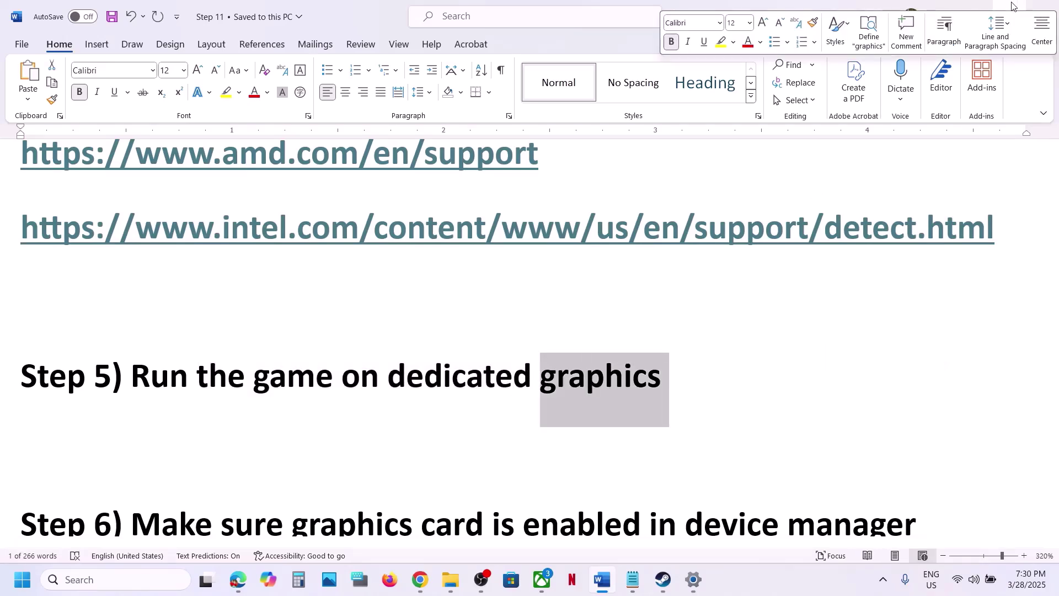
Minimize the Word document, search Windows for "graphics" and open the Graphics settings page.
{"action": "left_click", "coordinate": [973, 22]}
{"action": "left_click", "coordinate": [970, 9]}
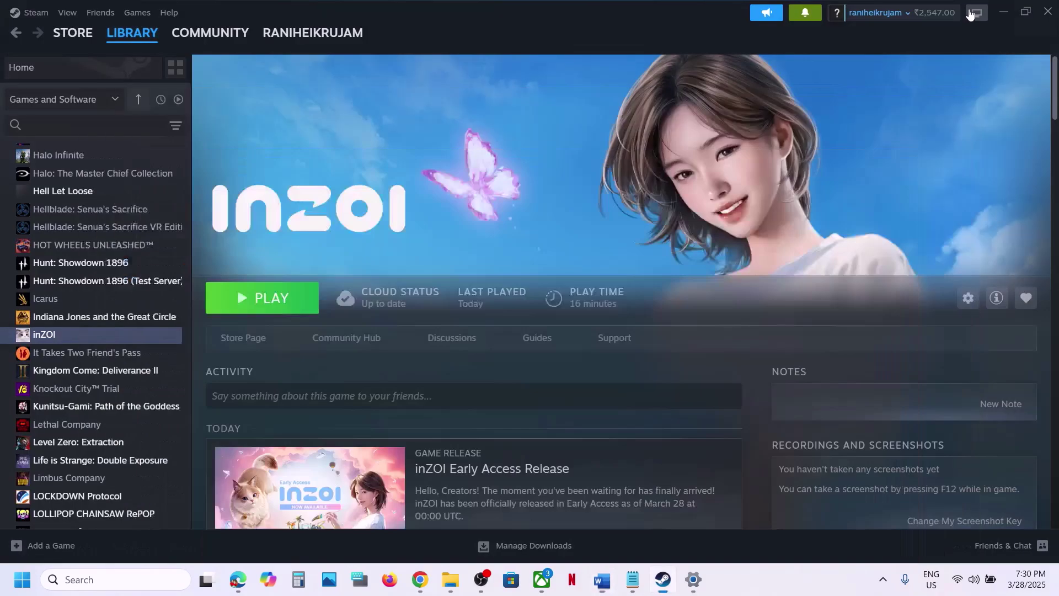
{"action": "left_click", "coordinate": [149, 581]}
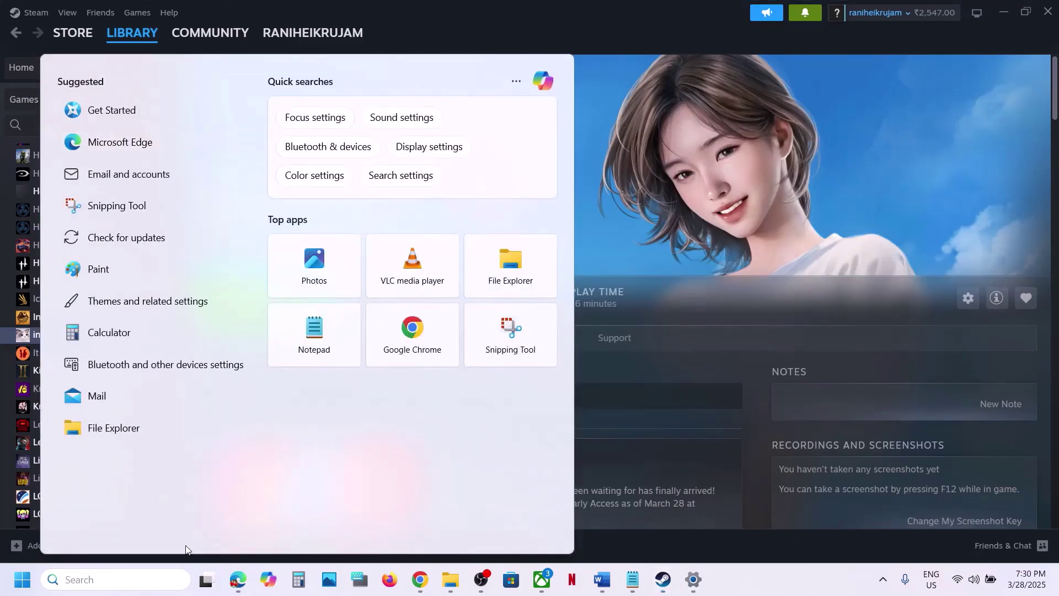
{"action": "type", "text": "graphics"}
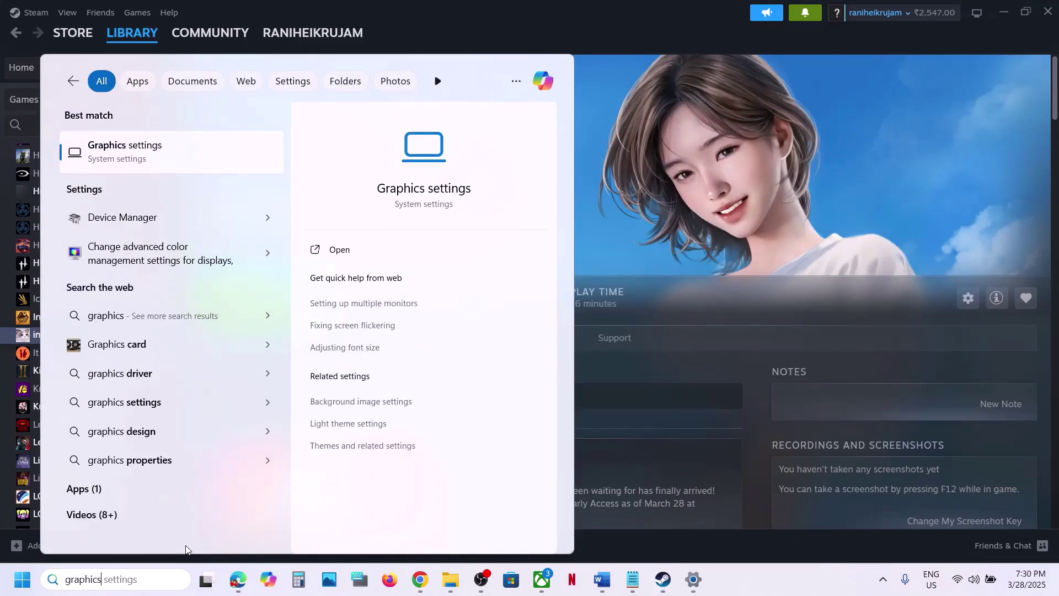
{"action": "left_click", "coordinate": [169, 157]}
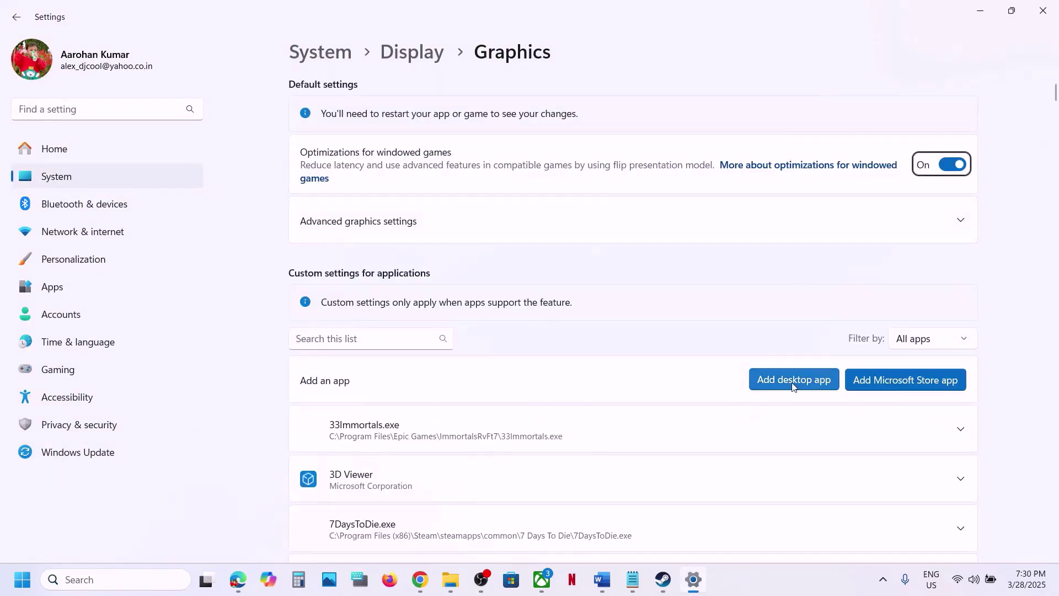
Add the inZOI application from C:\Program Files (x86)\Steam\steamapps\common\inZOI to the custom graphics settings as a desktop app.
{"action": "left_click", "coordinate": [793, 380]}
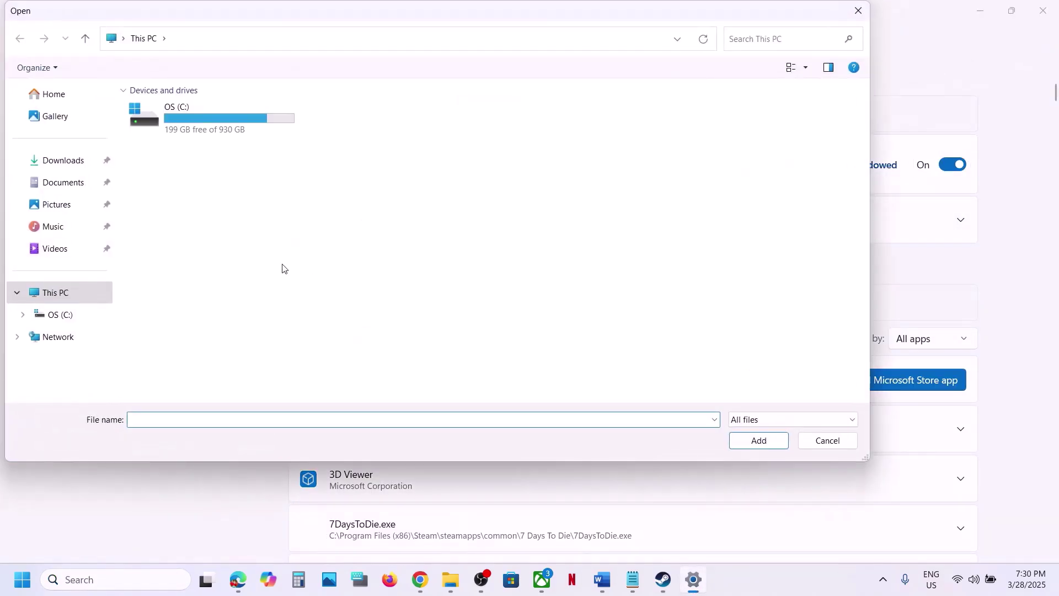
{"action": "double_click", "coordinate": [198, 118]}
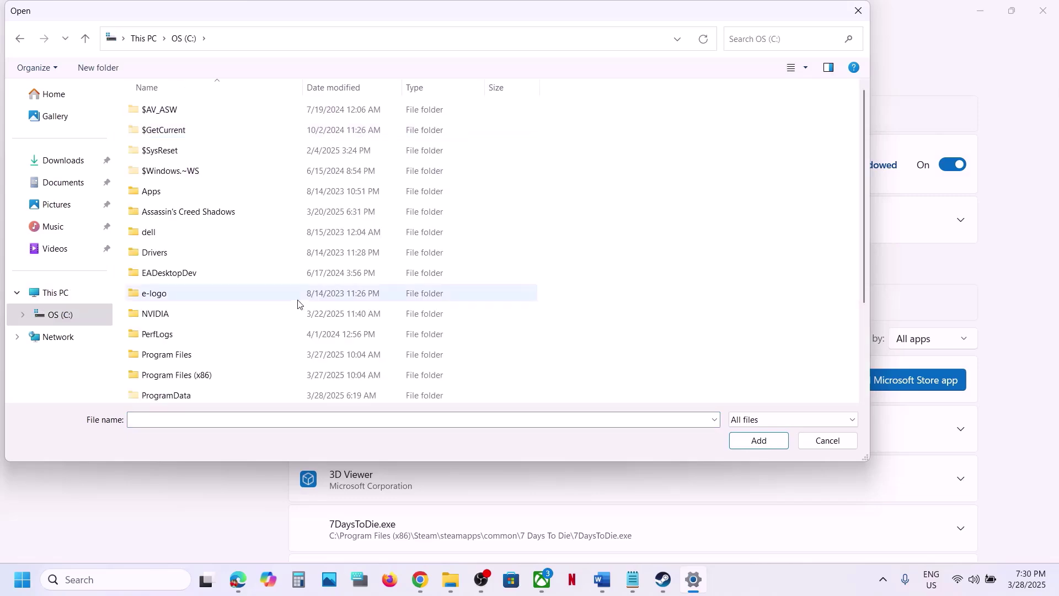
{"action": "scroll", "coordinate": [229, 258], "scroll_direction": "down", "scroll_amount": 2}
{"action": "double_click", "coordinate": [205, 252]}
{"action": "scroll", "coordinate": [205, 256], "scroll_direction": "down", "scroll_amount": 10}
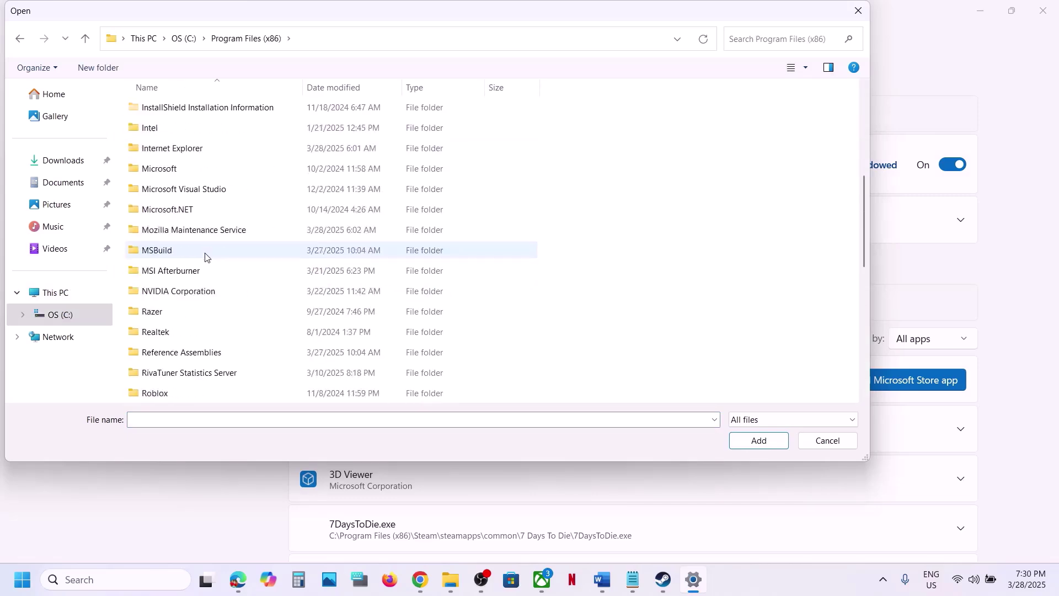
{"action": "double_click", "coordinate": [176, 229]}
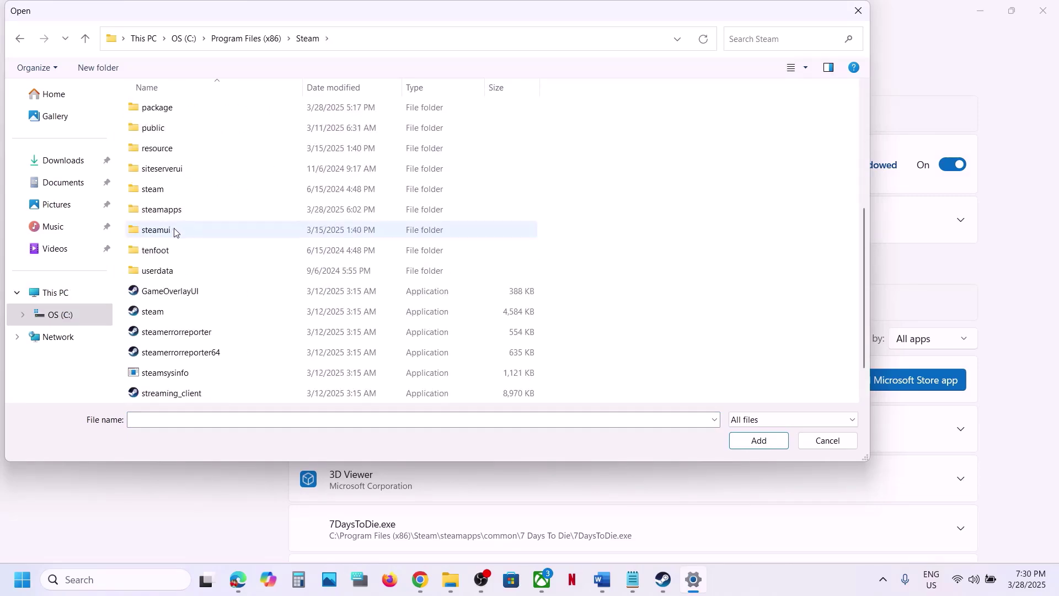
{"action": "double_click", "coordinate": [175, 210]}
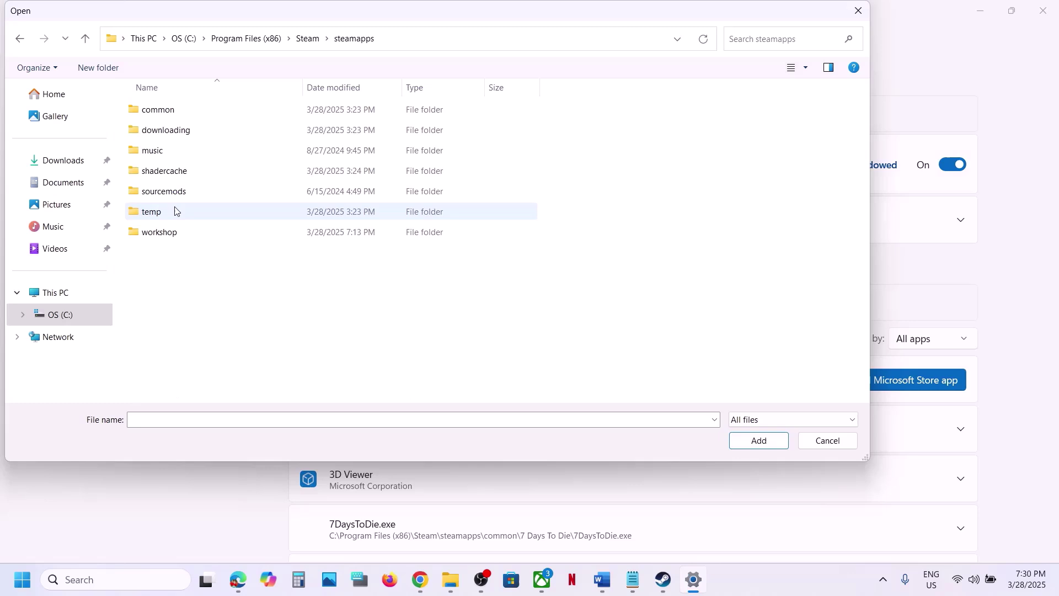
{"action": "double_click", "coordinate": [154, 108]}
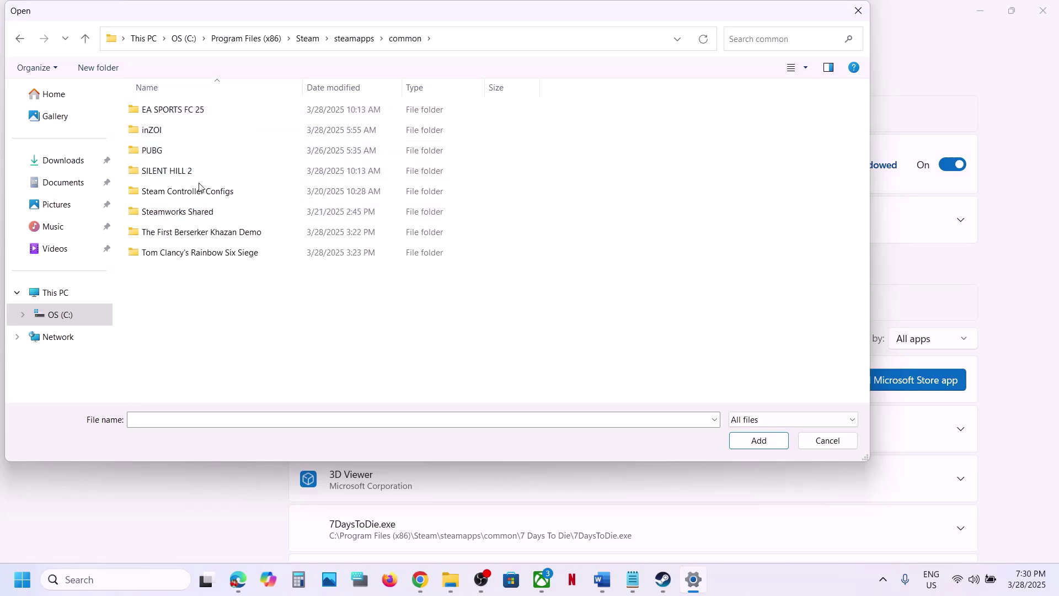
{"action": "double_click", "coordinate": [165, 131]}
{"action": "left_click", "coordinate": [159, 193]}
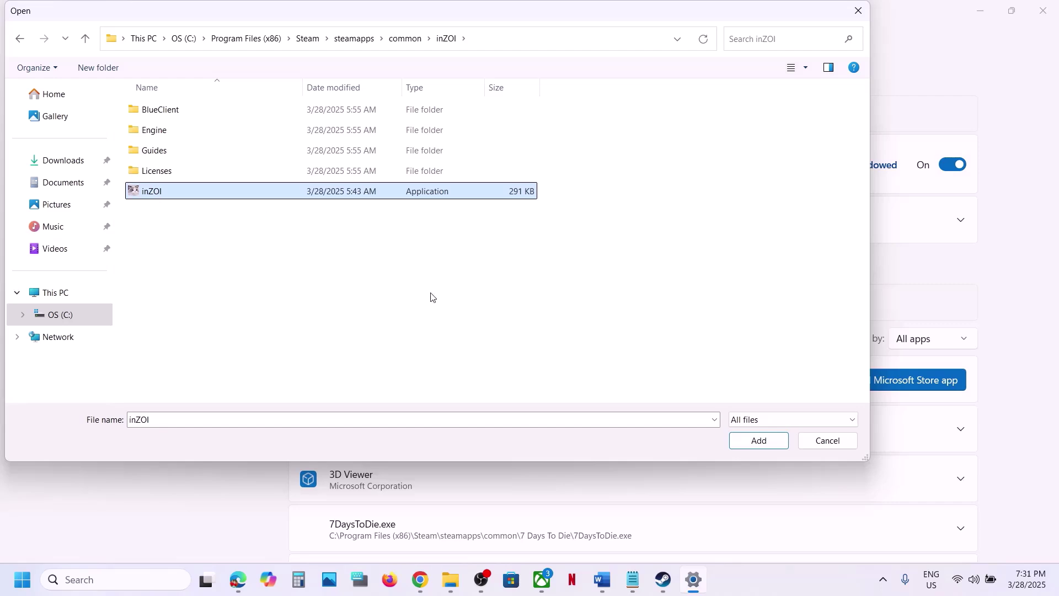
{"action": "left_click", "coordinate": [766, 447]}
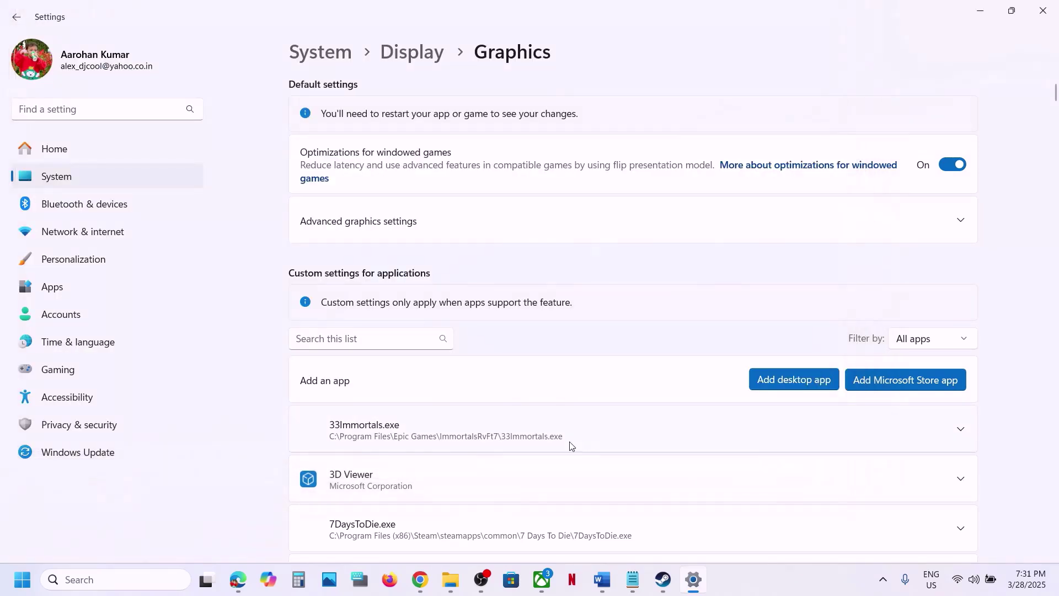
Set the GPU preference of the BootstrapPackagedGame entry for inZOI.exe to High Performance (NVIDIA GeForce RTX 3050 Laptop GPU).
{"action": "scroll", "coordinate": [570, 443], "scroll_direction": "down", "scroll_amount": 10}
{"action": "scroll", "coordinate": [571, 446], "scroll_direction": "down", "scroll_amount": 7}
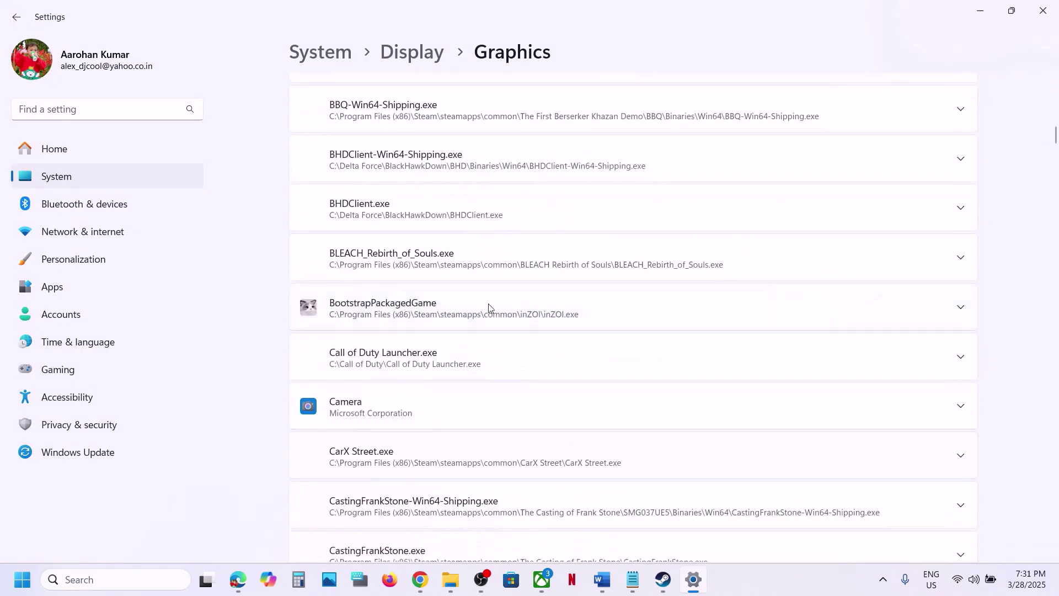
{"action": "left_click", "coordinate": [462, 297]}
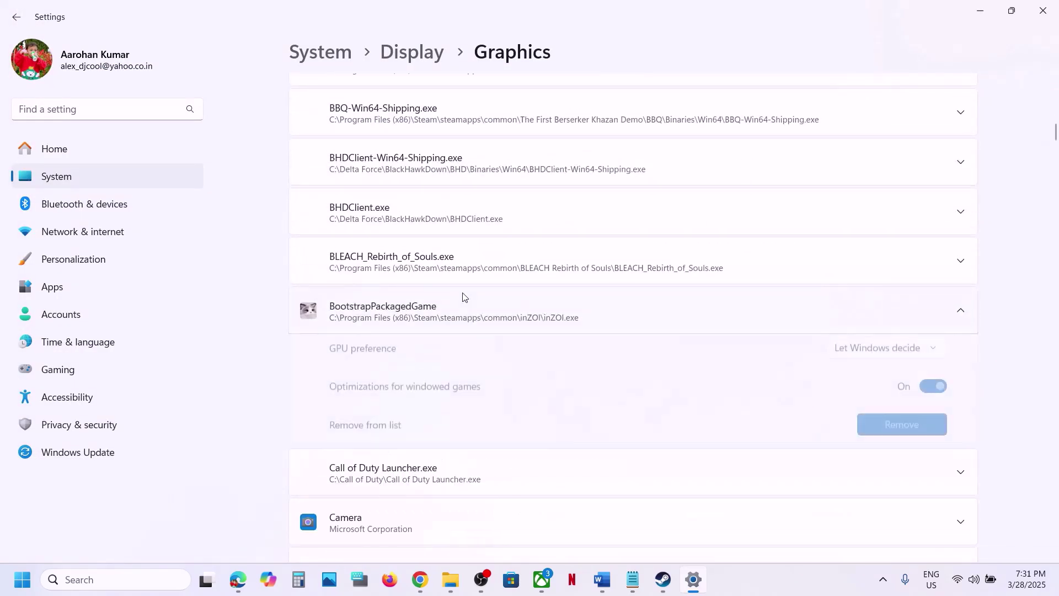
{"action": "left_click", "coordinate": [890, 354]}
{"action": "left_click", "coordinate": [877, 407]}
Add the inZOI-Win64-Shipping application from the game's BlueClient\Binaries\Win64 folder as another desktop app.
{"action": "scroll", "coordinate": [691, 205], "scroll_direction": "up", "scroll_amount": 5}
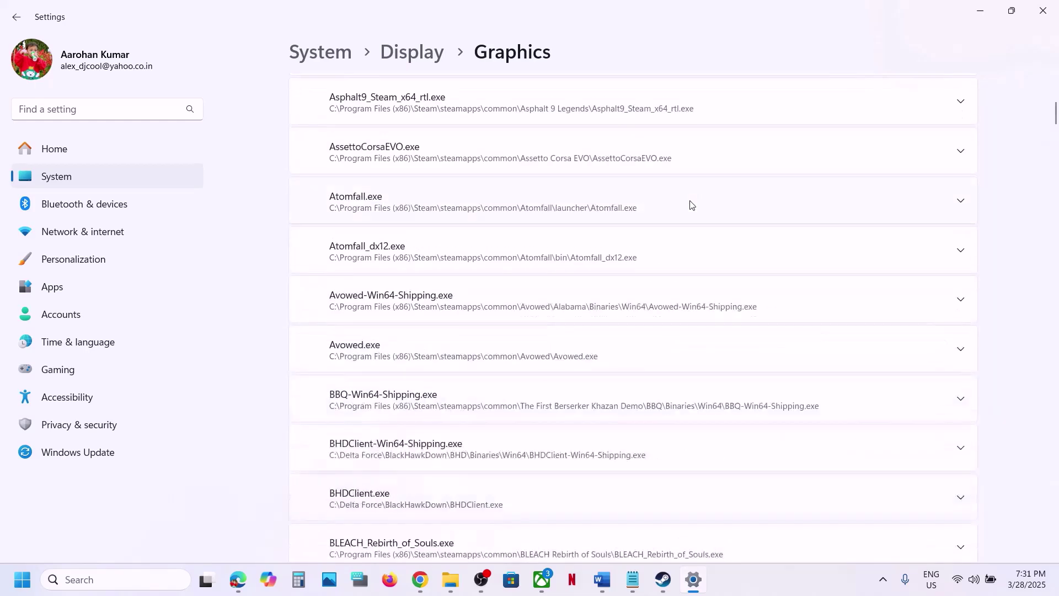
{"action": "scroll", "coordinate": [813, 208], "scroll_direction": "up", "scroll_amount": 10}
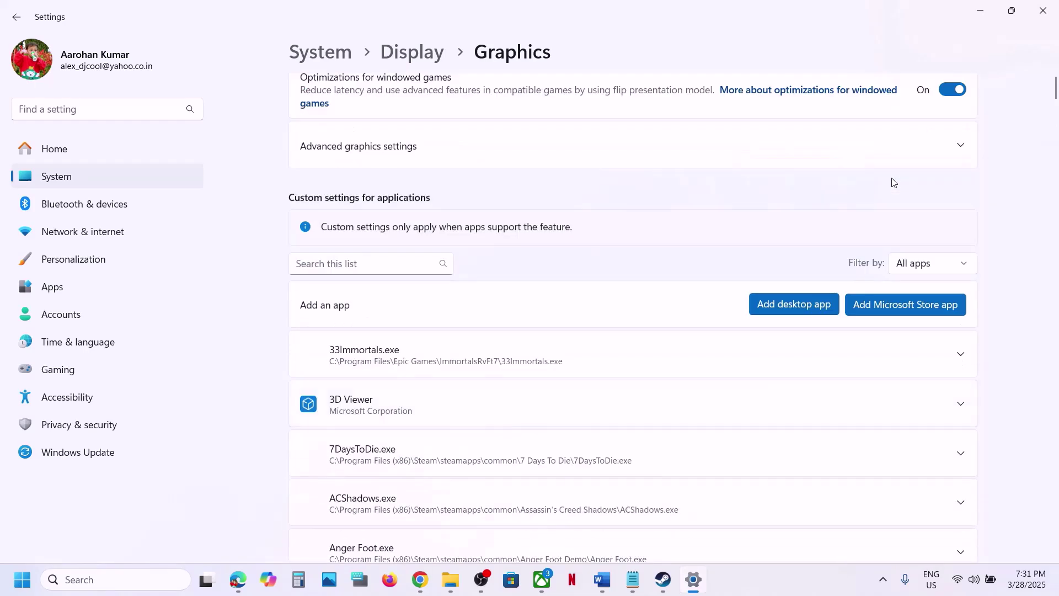
{"action": "left_click", "coordinate": [786, 309]}
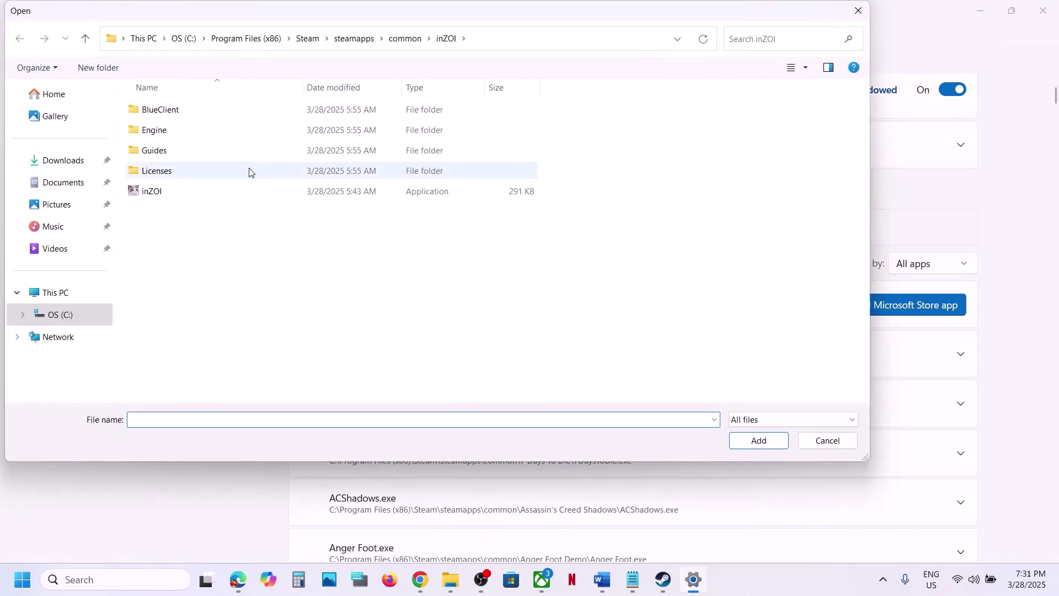
{"action": "double_click", "coordinate": [159, 110]}
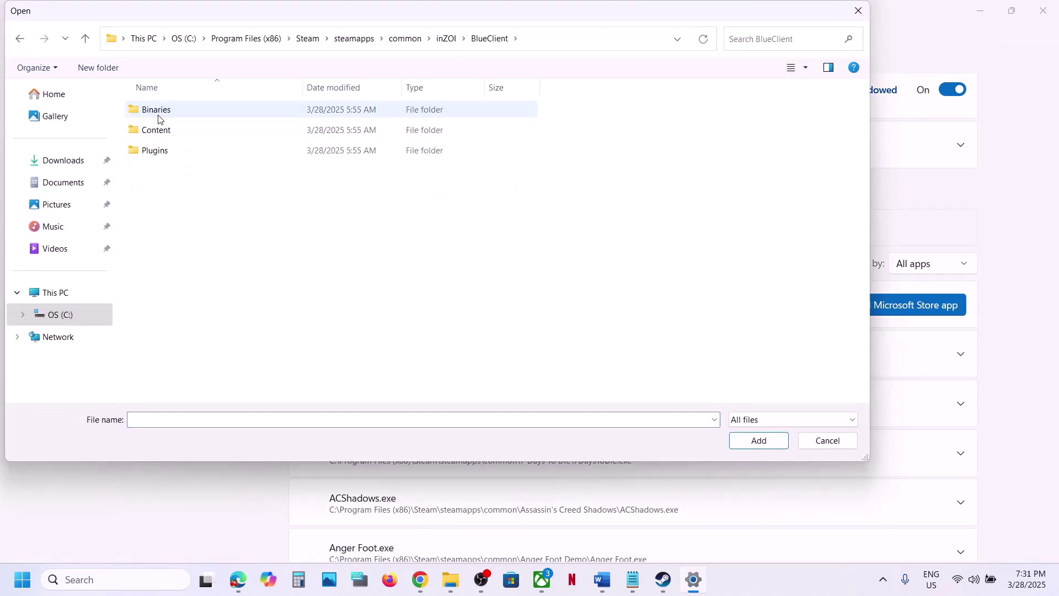
{"action": "double_click", "coordinate": [158, 116]}
{"action": "double_click", "coordinate": [158, 114]}
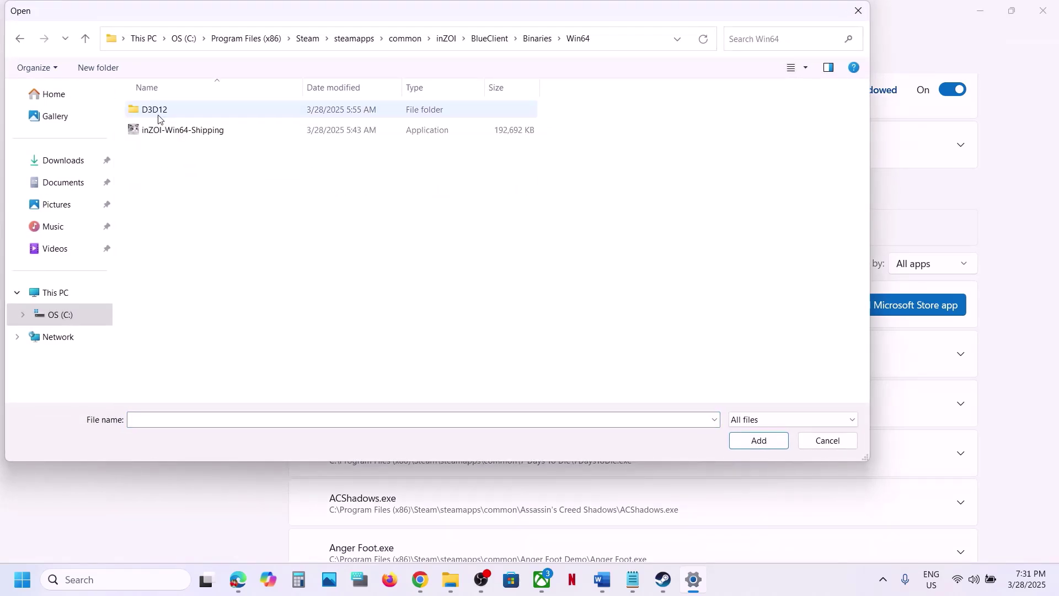
{"action": "left_click", "coordinate": [187, 130]}
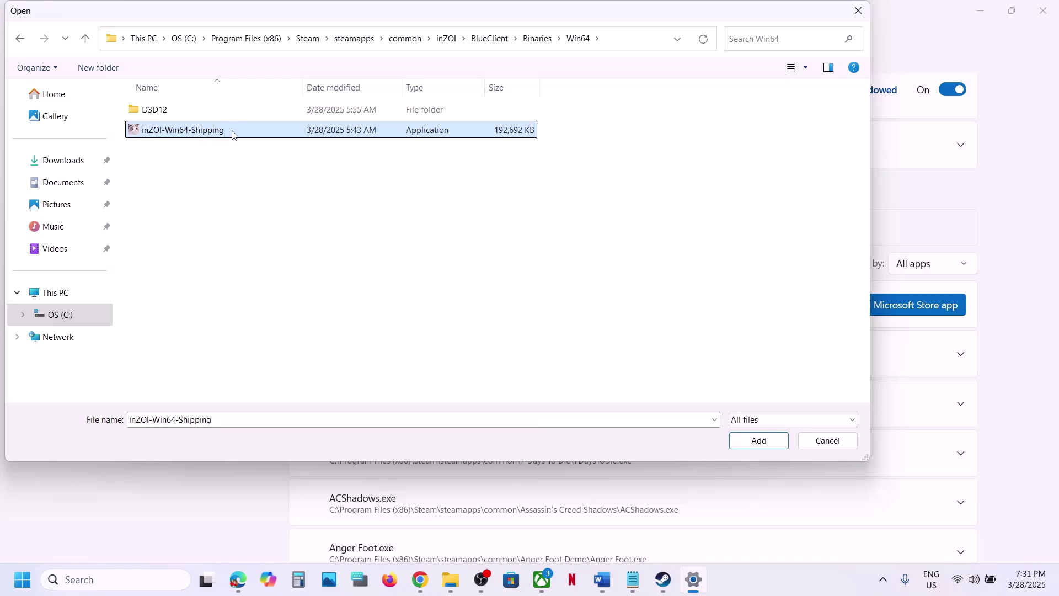
{"action": "left_click", "coordinate": [757, 440]}
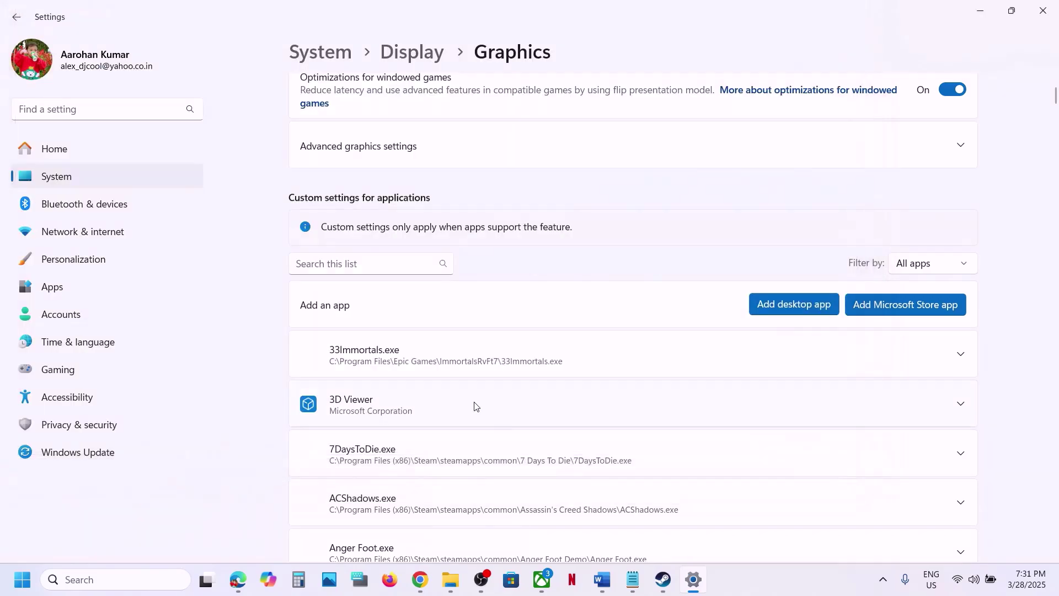
Find the inZOI entry for inZOI-Win64-Shipping.exe and set its GPU preference to High Performance (NVIDIA GeForce RTX 3050 Laptop GPU).
{"action": "scroll", "coordinate": [473, 407], "scroll_direction": "down", "scroll_amount": 3}
{"action": "scroll", "coordinate": [474, 407], "scroll_direction": "down", "scroll_amount": 20}
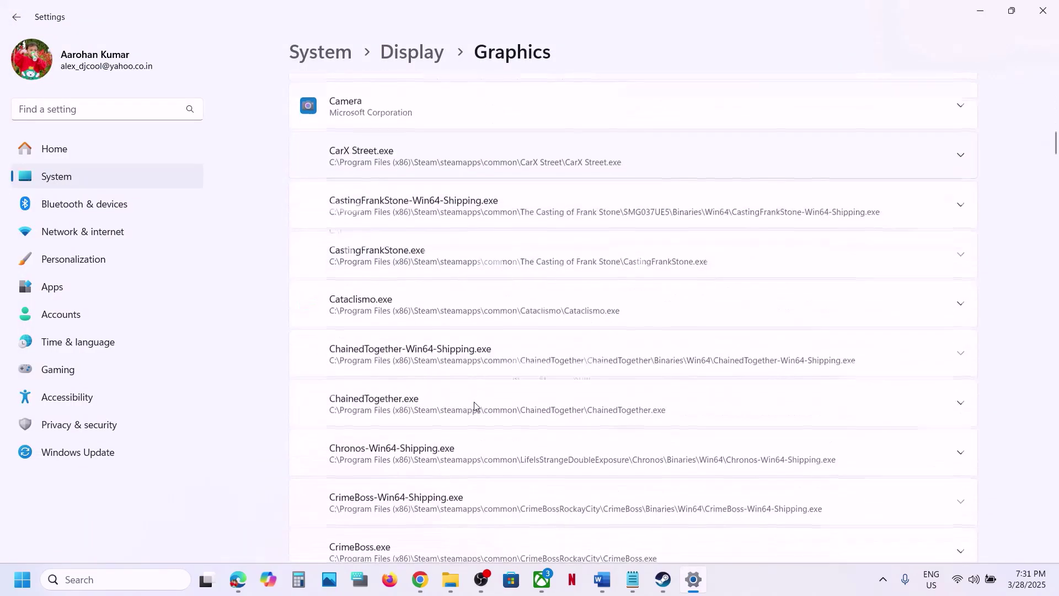
{"action": "scroll", "coordinate": [475, 406], "scroll_direction": "down", "scroll_amount": 20}
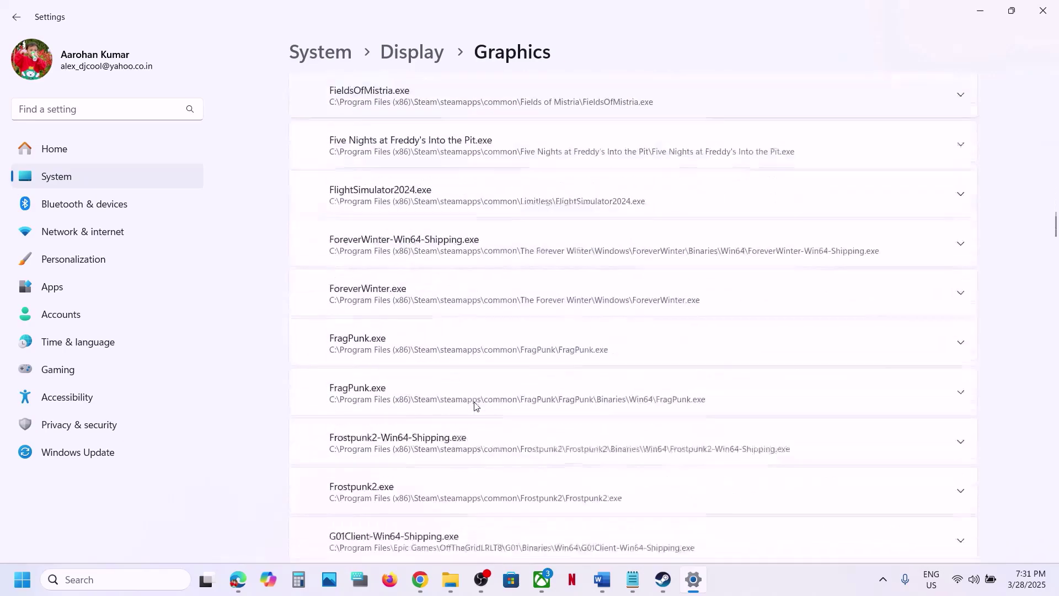
{"action": "scroll", "coordinate": [475, 407], "scroll_direction": "down", "scroll_amount": 5}
{"action": "scroll", "coordinate": [475, 406], "scroll_direction": "down", "scroll_amount": 10}
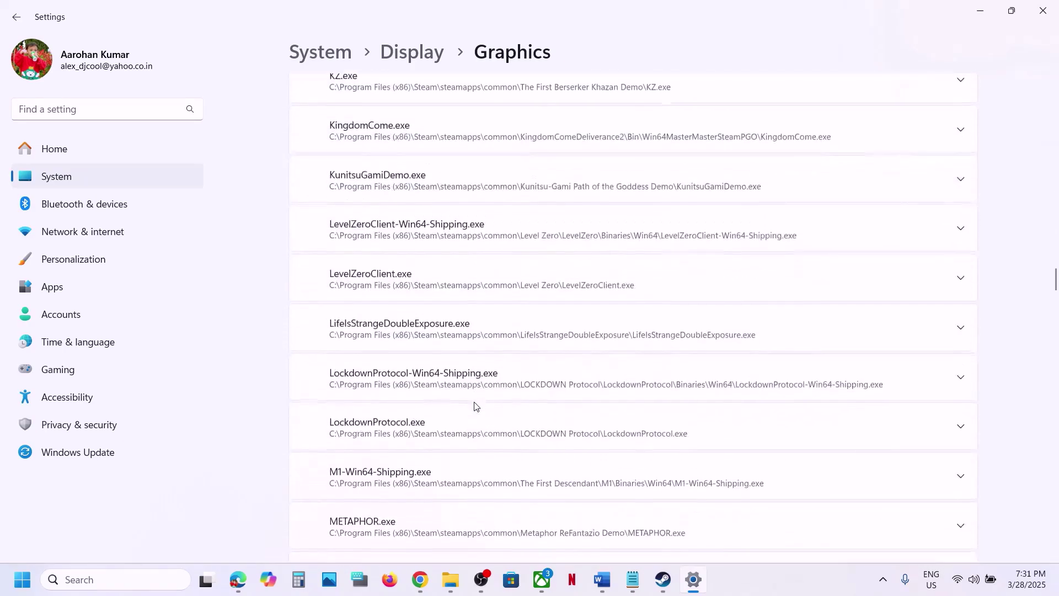
{"action": "scroll", "coordinate": [475, 407], "scroll_direction": "up", "scroll_amount": 5}
{"action": "scroll", "coordinate": [474, 407], "scroll_direction": "down", "scroll_amount": 6}
{"action": "scroll", "coordinate": [475, 406], "scroll_direction": "down", "scroll_amount": 15}
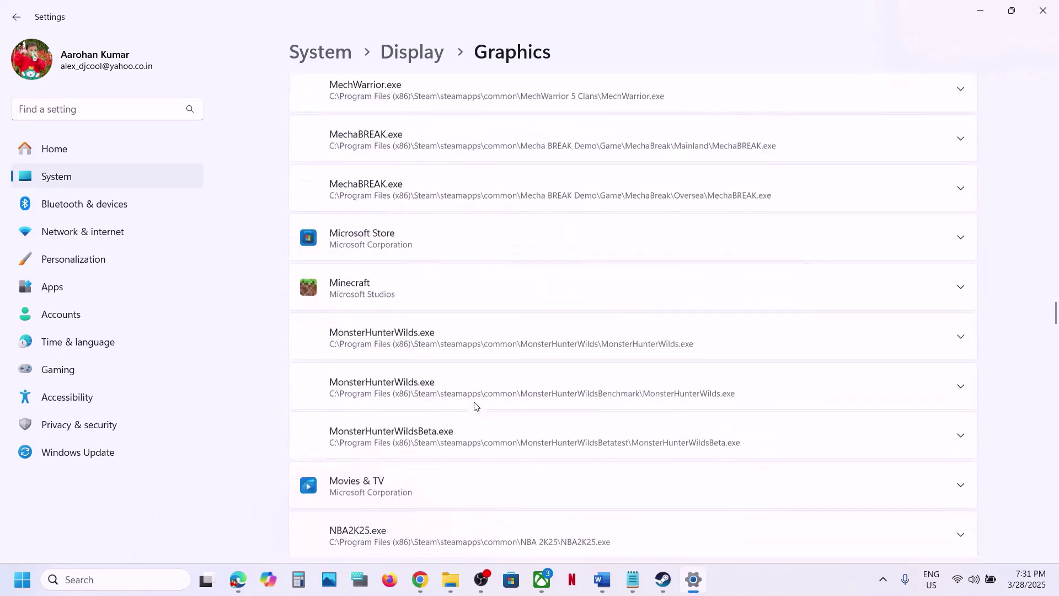
{"action": "scroll", "coordinate": [474, 407], "scroll_direction": "down", "scroll_amount": 15}
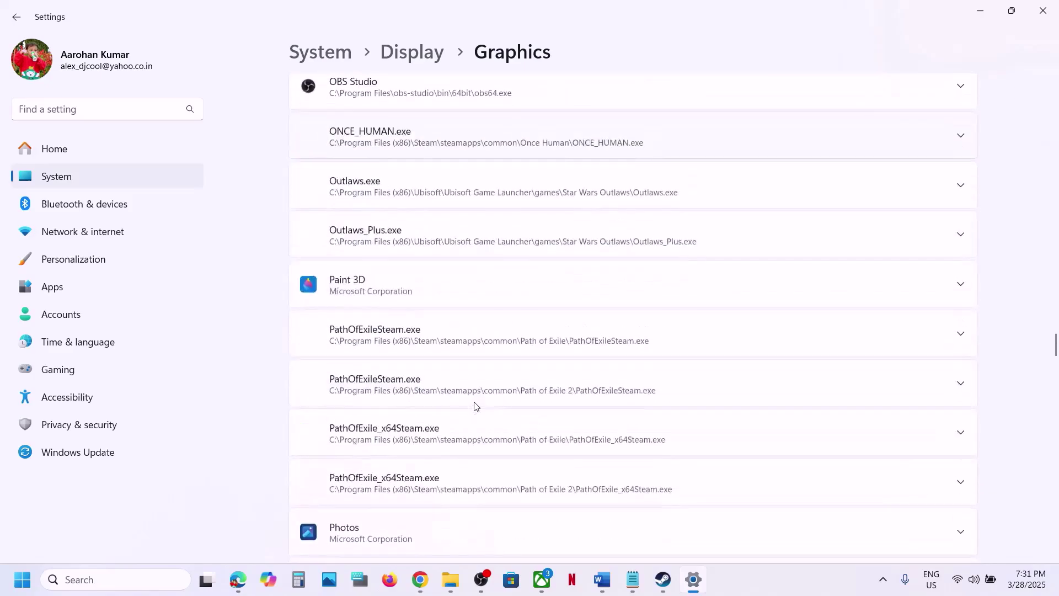
{"action": "scroll", "coordinate": [474, 406], "scroll_direction": "down", "scroll_amount": 15}
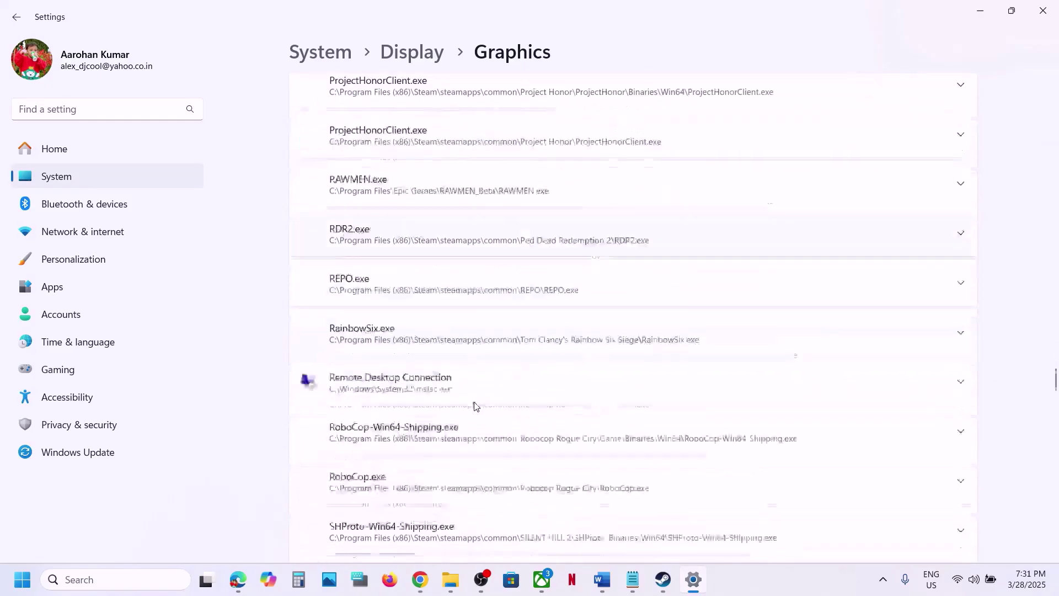
{"action": "scroll", "coordinate": [474, 407], "scroll_direction": "down", "scroll_amount": 15}
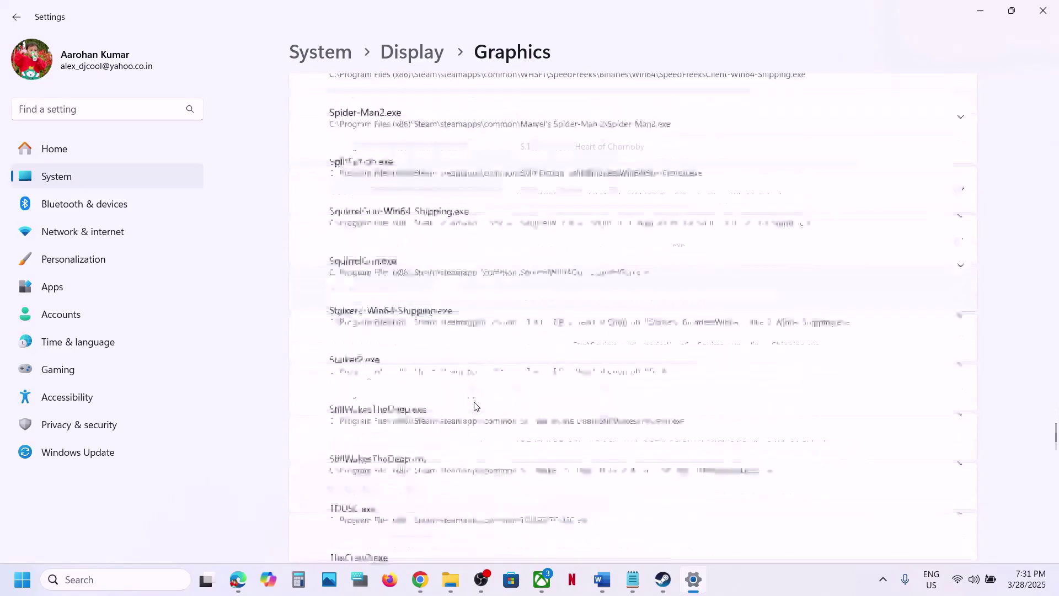
{"action": "scroll", "coordinate": [475, 407], "scroll_direction": "down", "scroll_amount": 5}
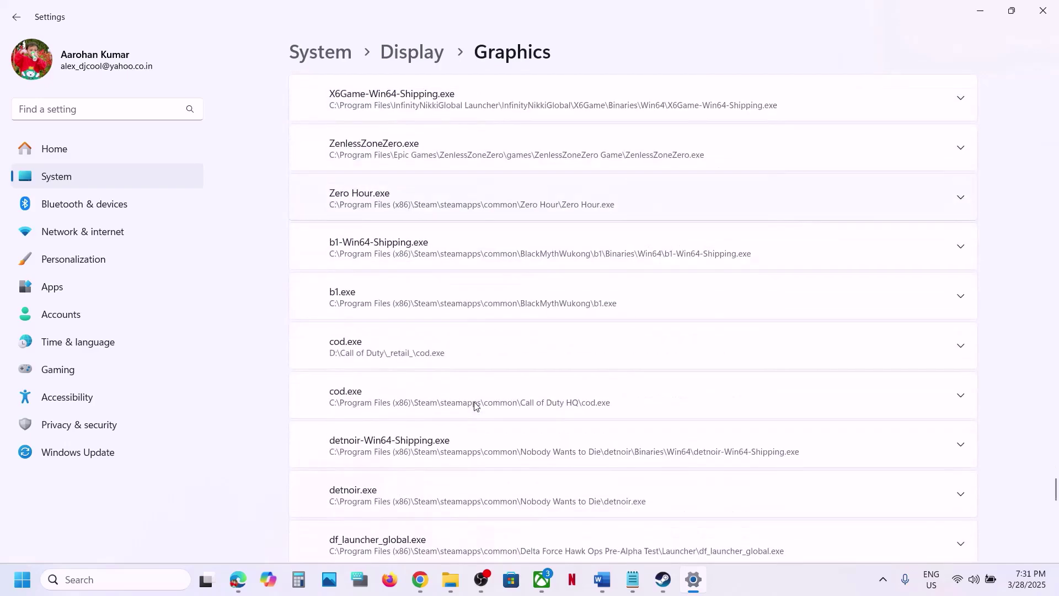
{"action": "scroll", "coordinate": [474, 407], "scroll_direction": "up", "scroll_amount": 3}
{"action": "scroll", "coordinate": [474, 406], "scroll_direction": "down", "scroll_amount": 10}
{"action": "scroll", "coordinate": [476, 407], "scroll_direction": "down", "scroll_amount": 7}
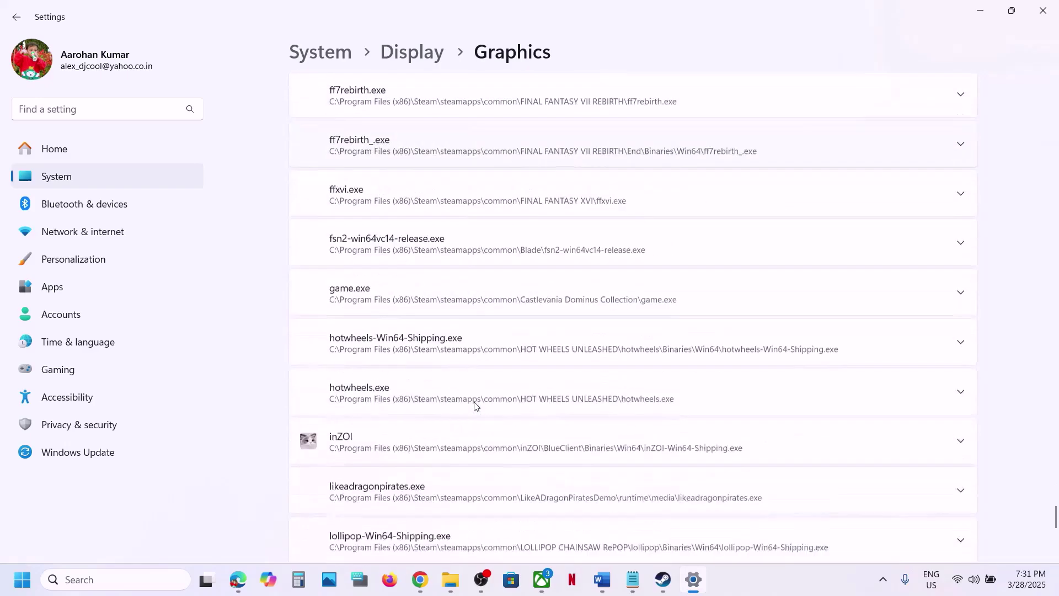
{"action": "left_click", "coordinate": [414, 355]}
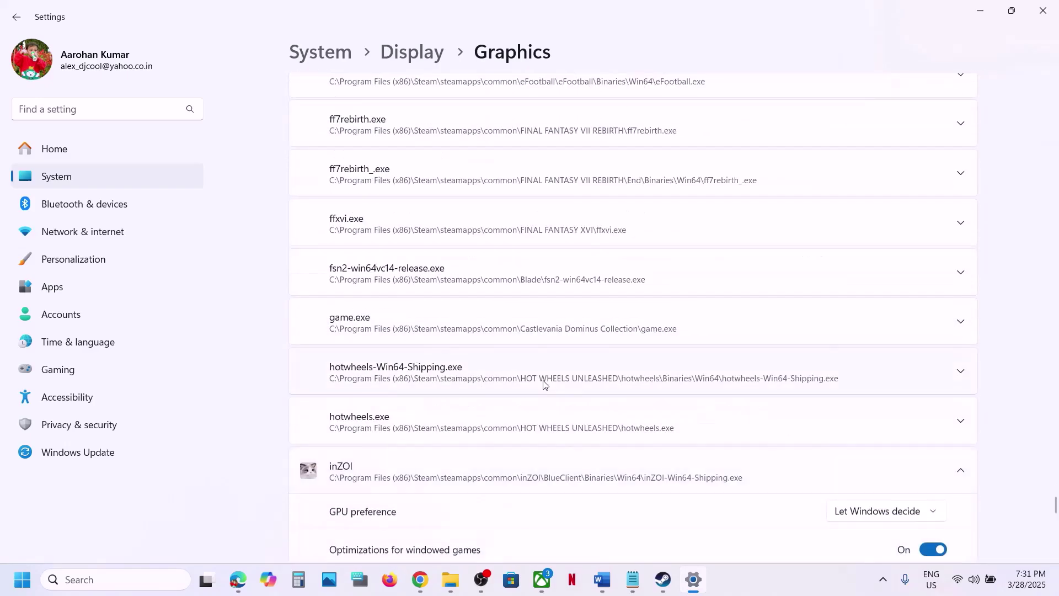
{"action": "scroll", "coordinate": [544, 380], "scroll_direction": "down", "scroll_amount": 3}
{"action": "left_click", "coordinate": [880, 312]}
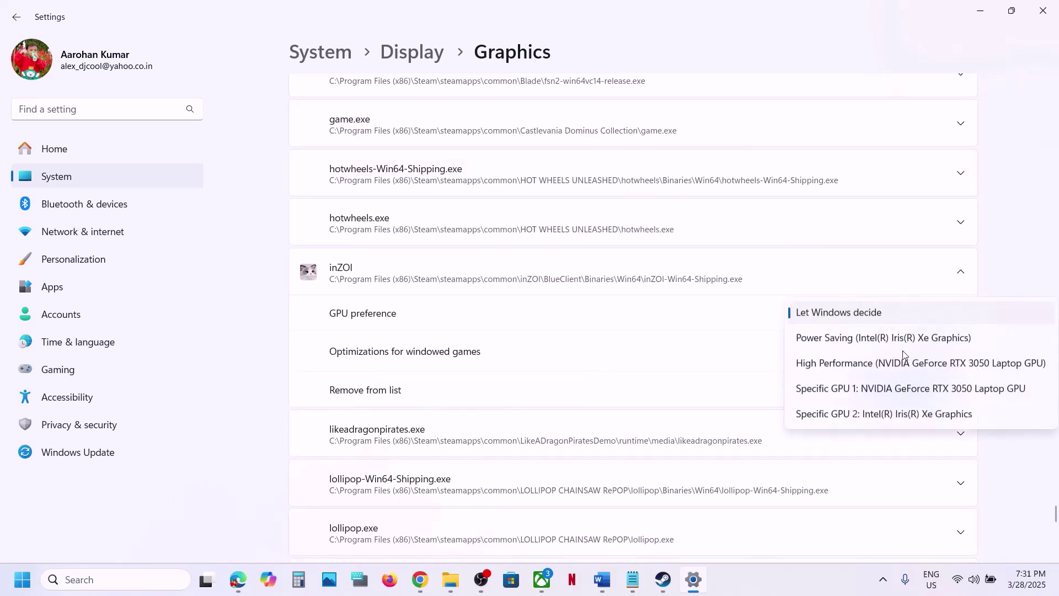
{"action": "left_click", "coordinate": [895, 364]}
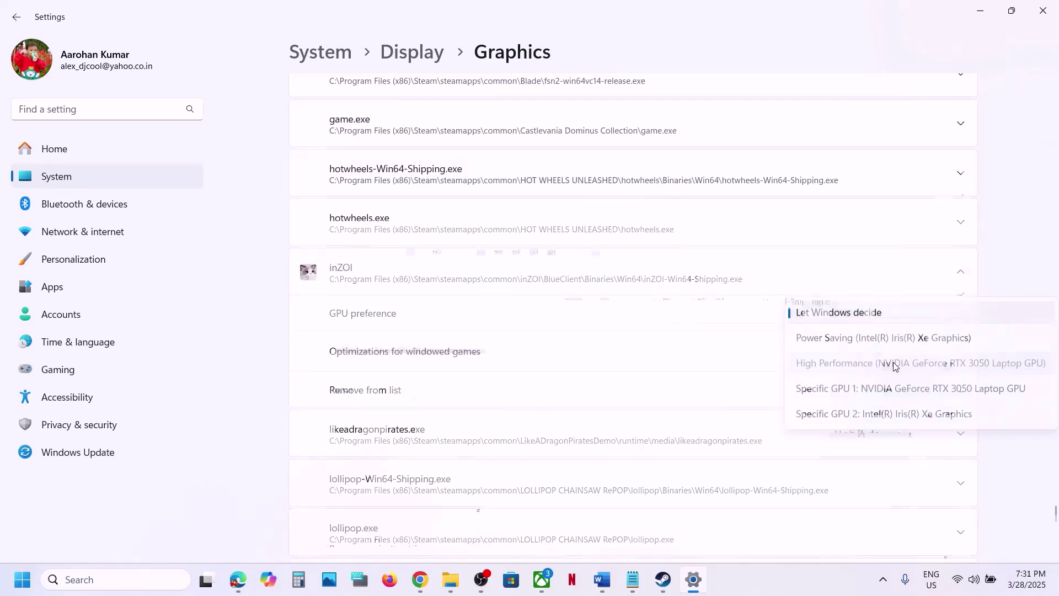
Close Settings and return to the Word document at the heading "Step 6) Make sure graphics card is enabled in device manager".
{"action": "left_click", "coordinate": [1042, 10]}
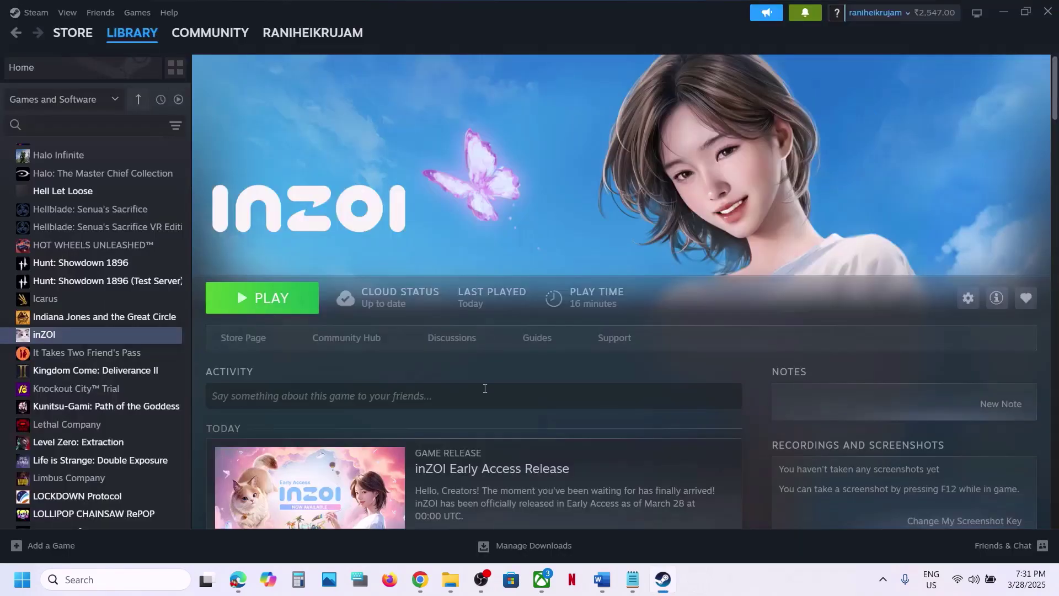
{"action": "left_click", "coordinate": [602, 579]}
{"action": "scroll", "coordinate": [356, 323], "scroll_direction": "down", "scroll_amount": 2}
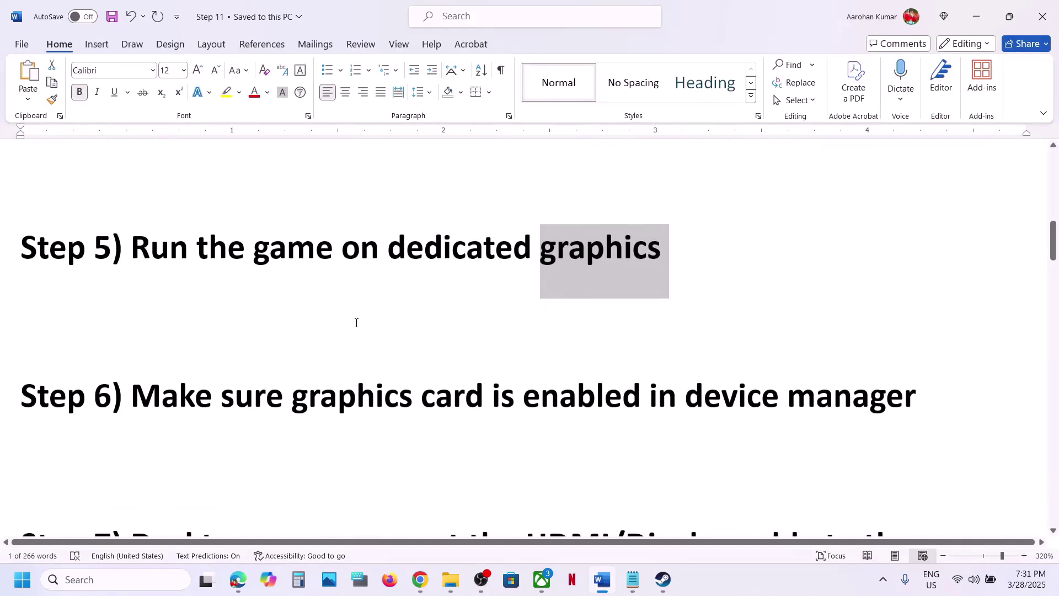
Open Device Manager for Step 6 and expand the Display adapters category.
{"action": "left_click_drag", "start_coordinate": [161, 394], "coordinate": [918, 398]}
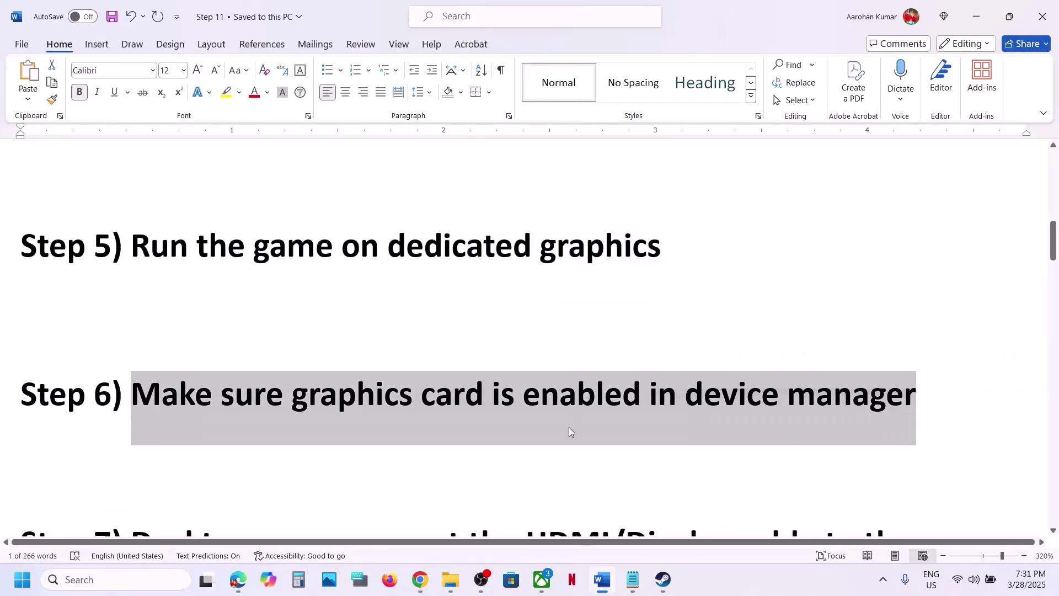
{"action": "right_click", "coordinate": [22, 579]}
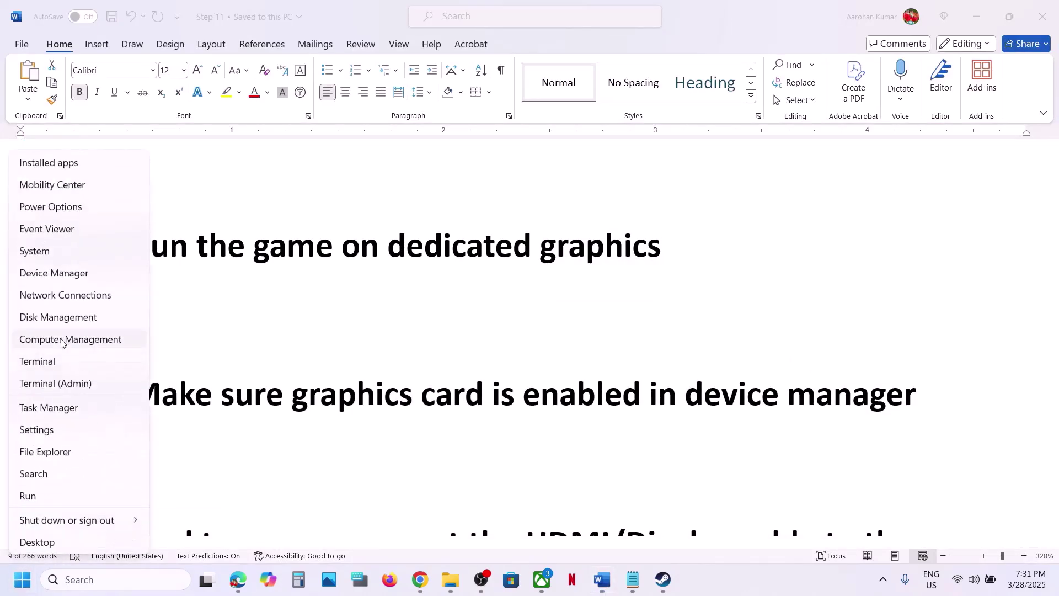
{"action": "left_click", "coordinate": [58, 274]}
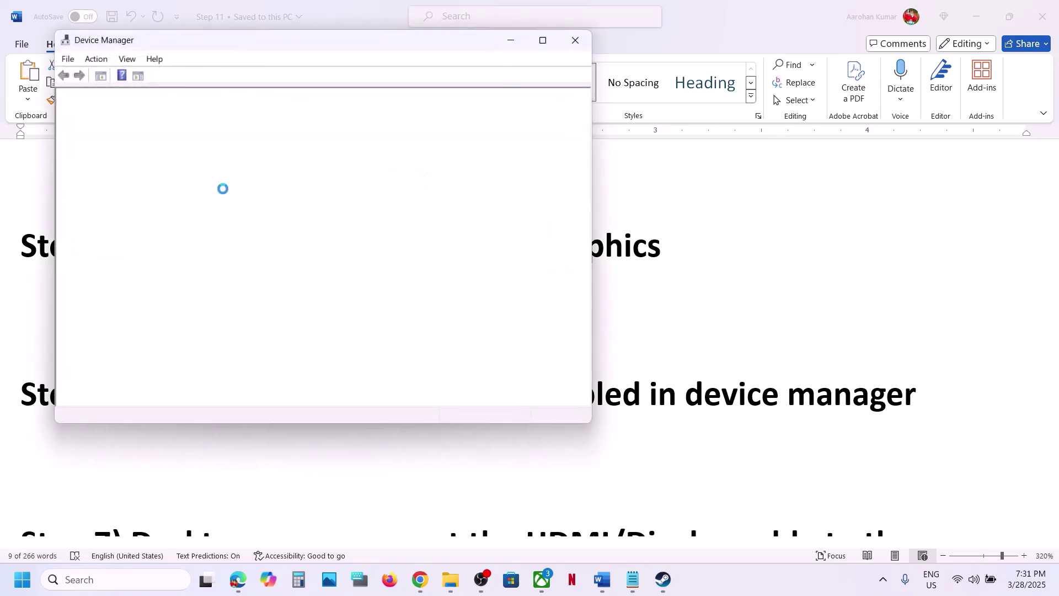
{"action": "left_click", "coordinate": [77, 207]}
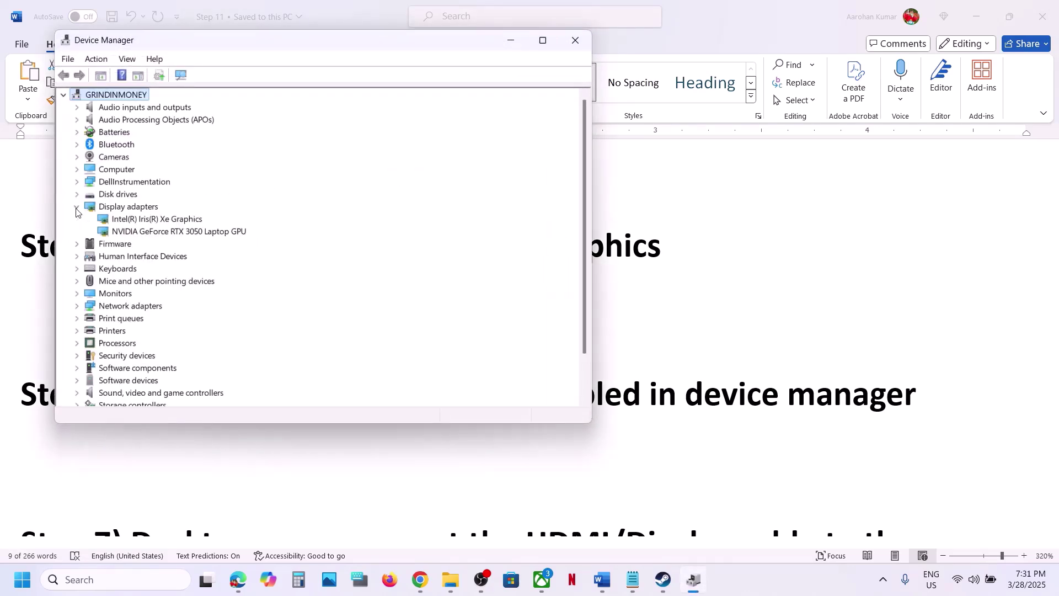
Check whether the NVIDIA GeForce RTX 3050 Laptop GPU is enabled through its available device actions, and close Device Manager.
{"action": "left_click", "coordinate": [171, 232]}
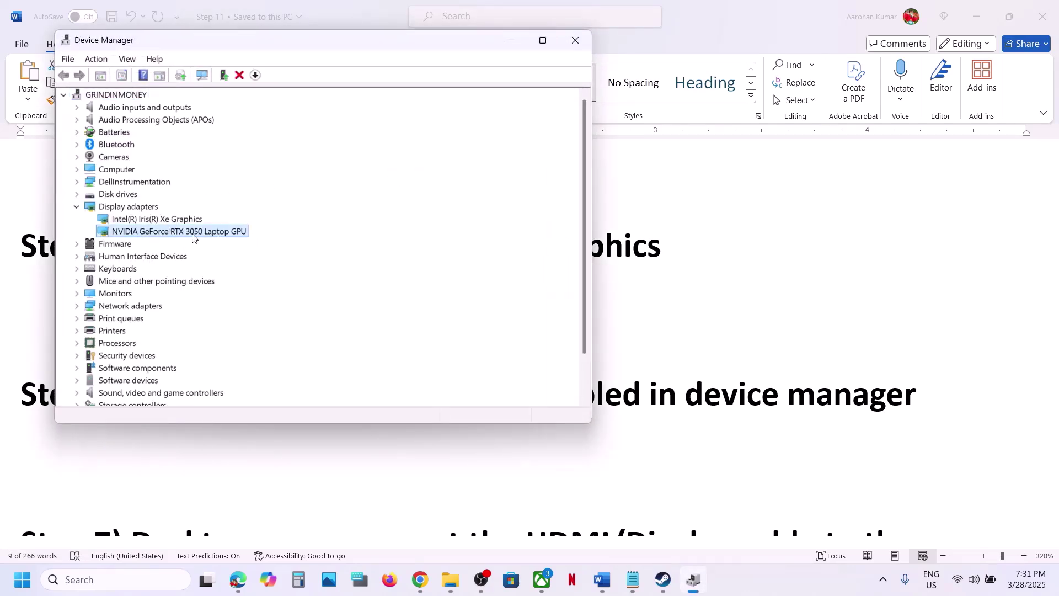
{"action": "right_click", "coordinate": [184, 232]}
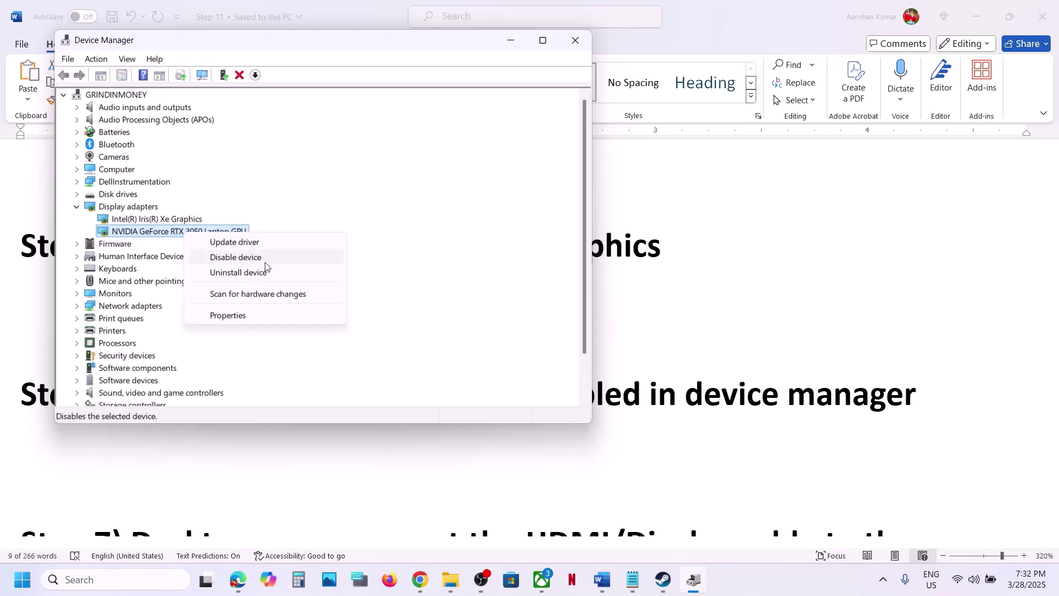
{"action": "left_click", "coordinate": [537, 155]}
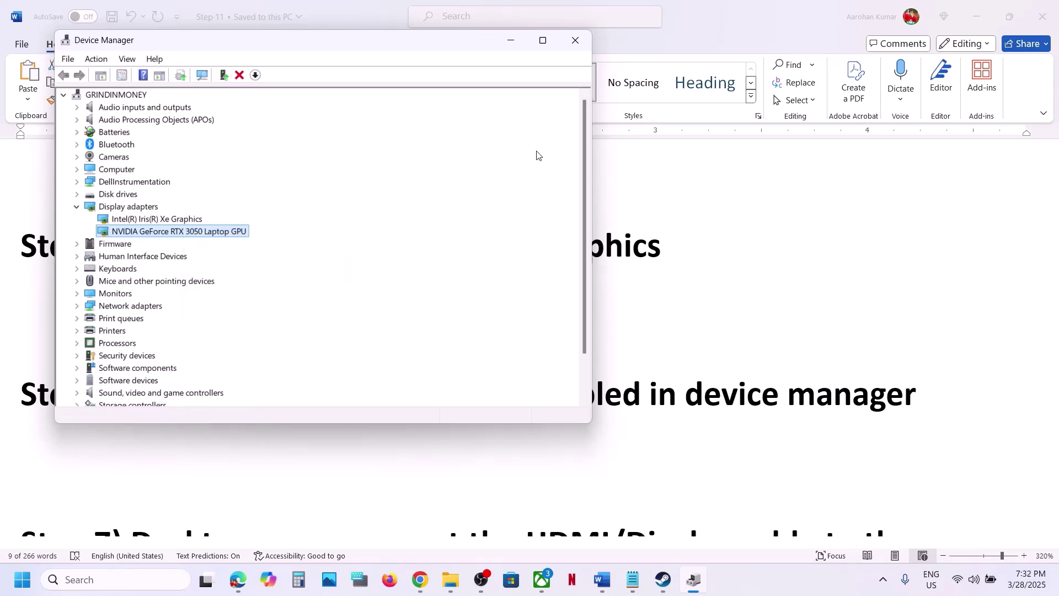
{"action": "left_click", "coordinate": [576, 40]}
Read Step 7 in the Word document about connecting the HDMI/Display cable to the discrete graphics card slot, and continue to Step 8.
{"action": "scroll", "coordinate": [508, 389], "scroll_direction": "down", "scroll_amount": 4}
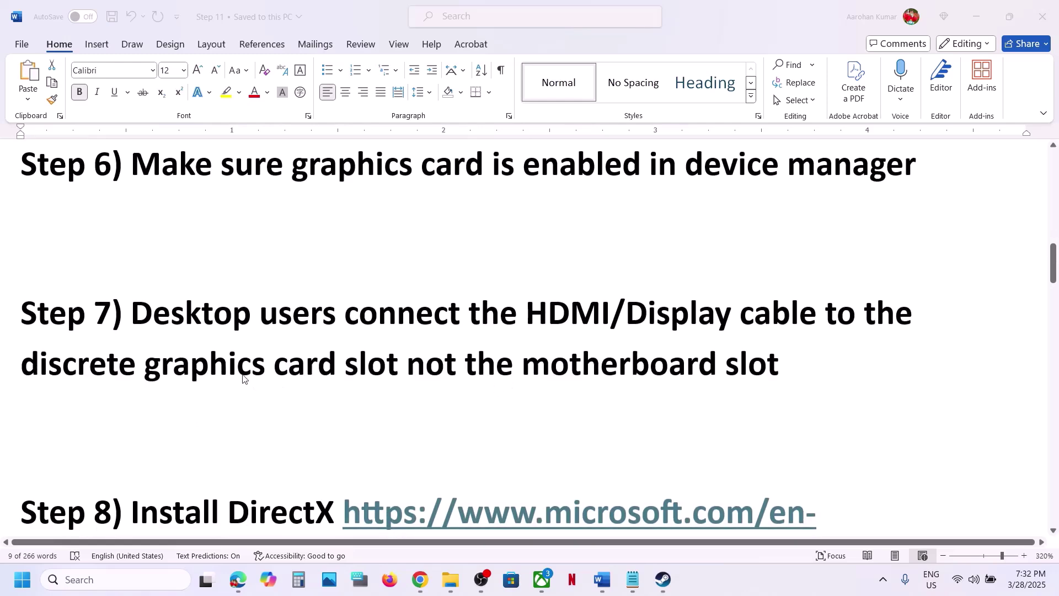
{"action": "scroll", "coordinate": [239, 374], "scroll_direction": "up", "scroll_amount": 2}
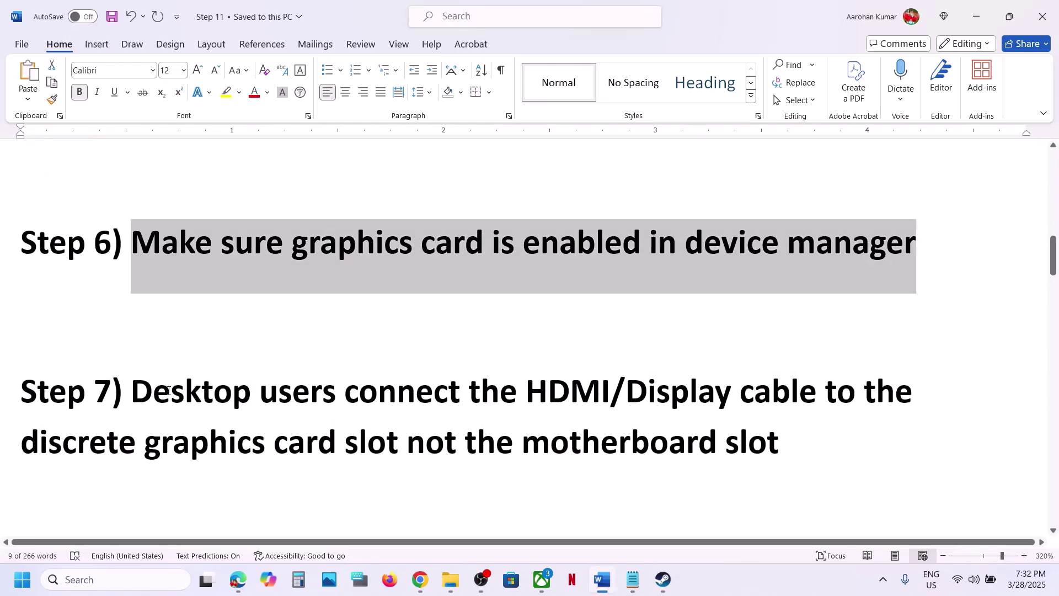
{"action": "left_click_drag", "start_coordinate": [145, 393], "coordinate": [770, 382]}
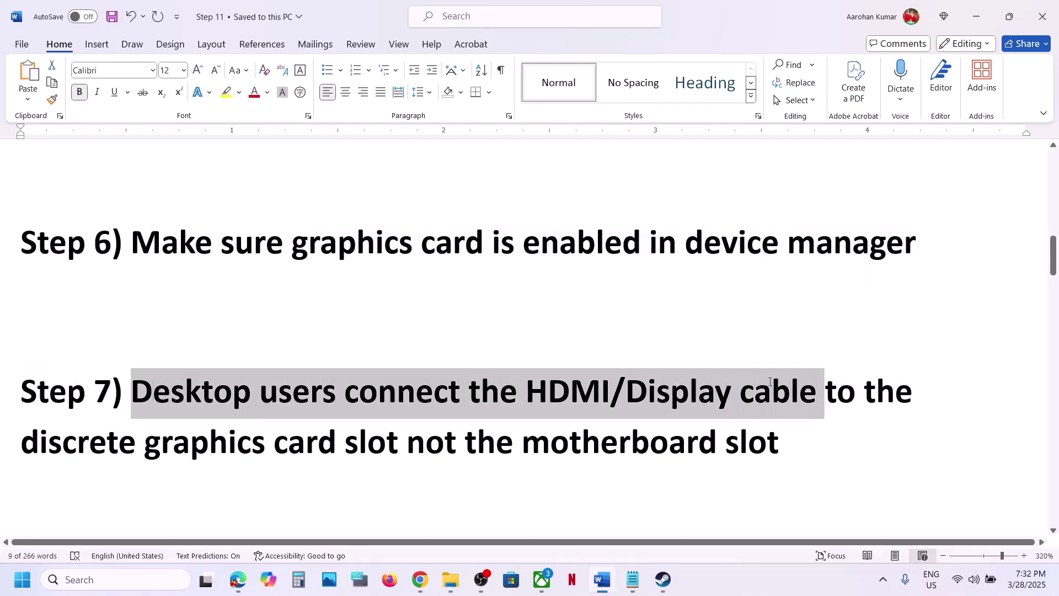
{"action": "left_click_drag", "start_coordinate": [636, 367], "coordinate": [783, 430]}
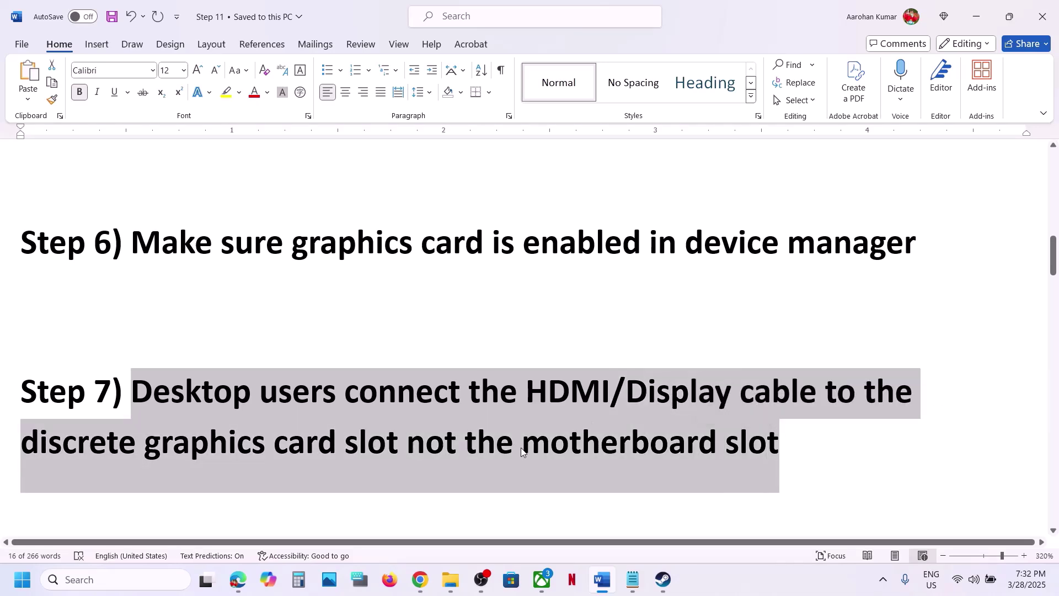
{"action": "left_click", "coordinate": [551, 451]}
{"action": "left_click_drag", "start_coordinate": [527, 445], "coordinate": [701, 451]}
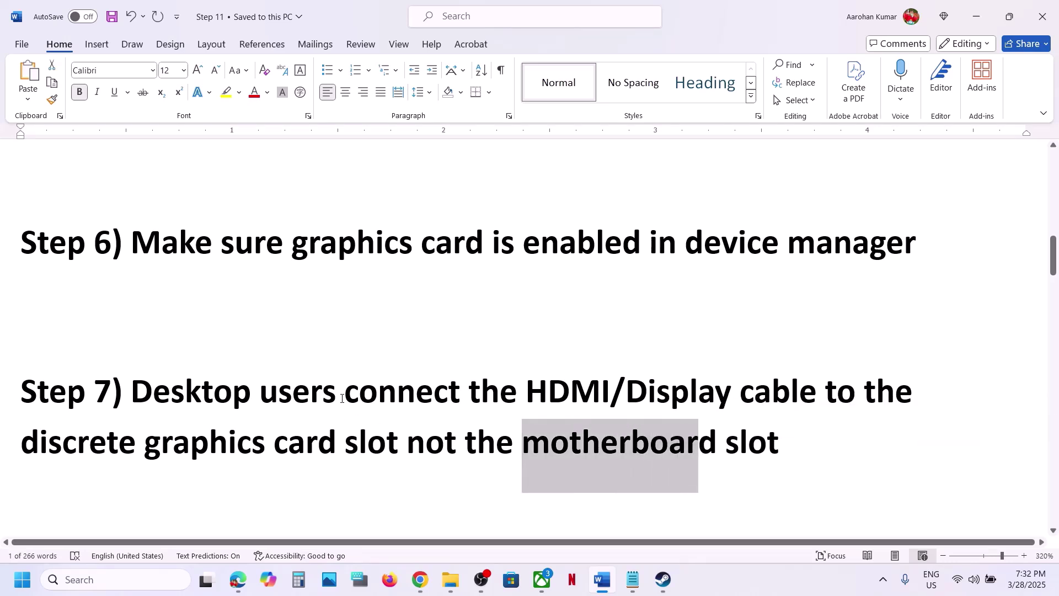
{"action": "left_click_drag", "start_coordinate": [342, 398], "coordinate": [239, 451]}
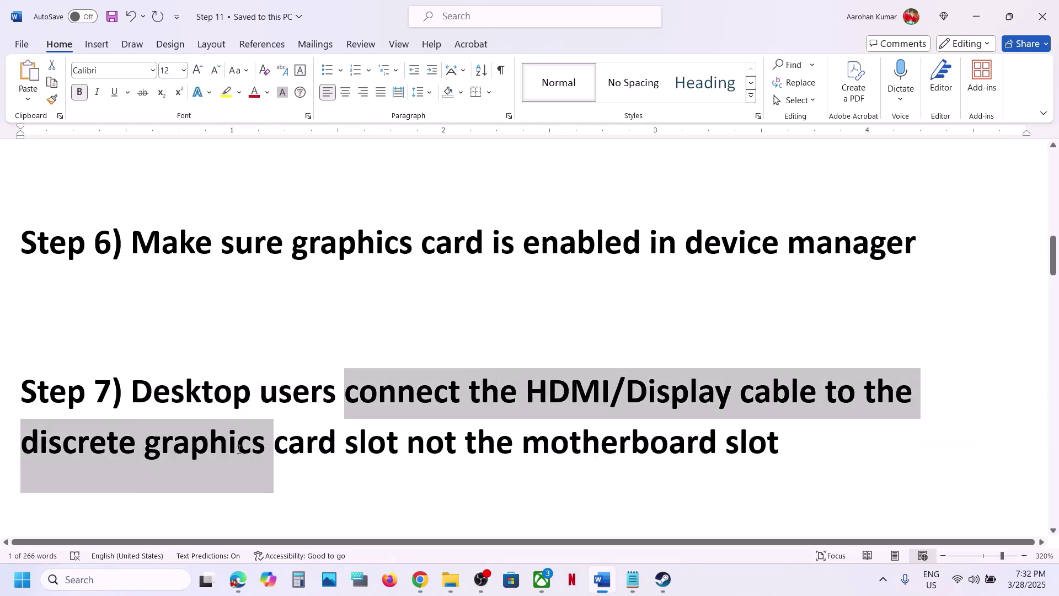
{"action": "left_click", "coordinate": [239, 448]}
{"action": "scroll", "coordinate": [238, 448], "scroll_direction": "down", "scroll_amount": 3}
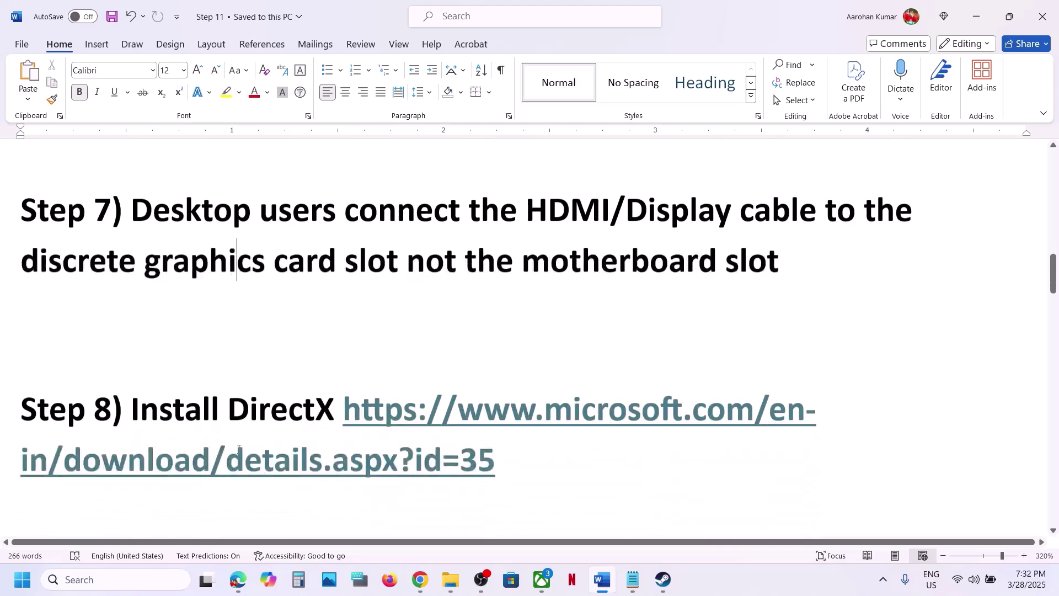
Open the Step 8 DirectX link microsoft.com/en-in/download/details.aspx?id=35 in a new Chrome tab and download the English DirectX End-User Runtime Web Installer.
{"action": "double_click", "coordinate": [519, 456]}
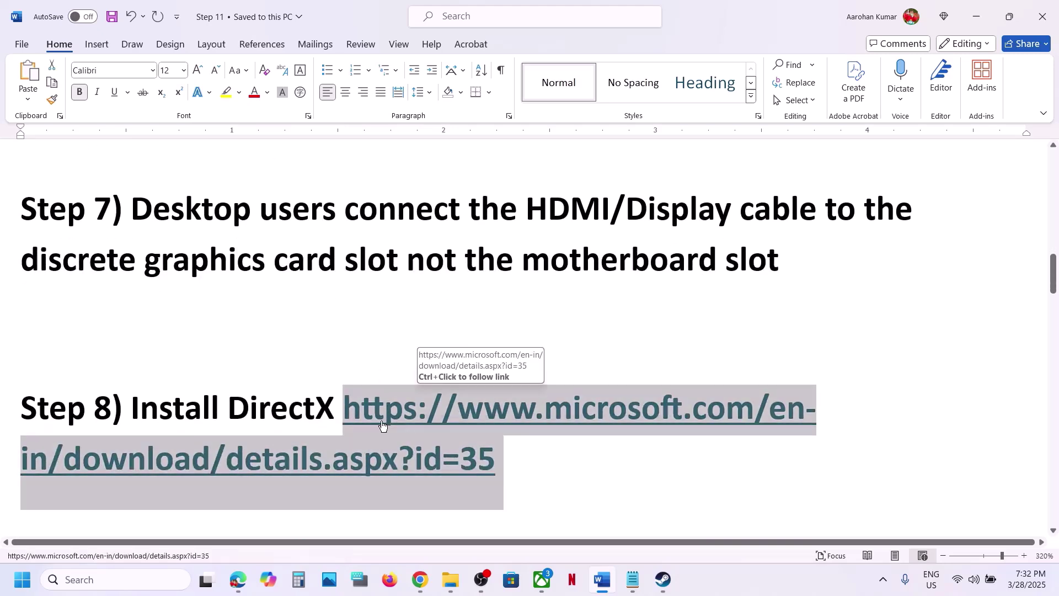
{"action": "left_click", "coordinate": [432, 586]}
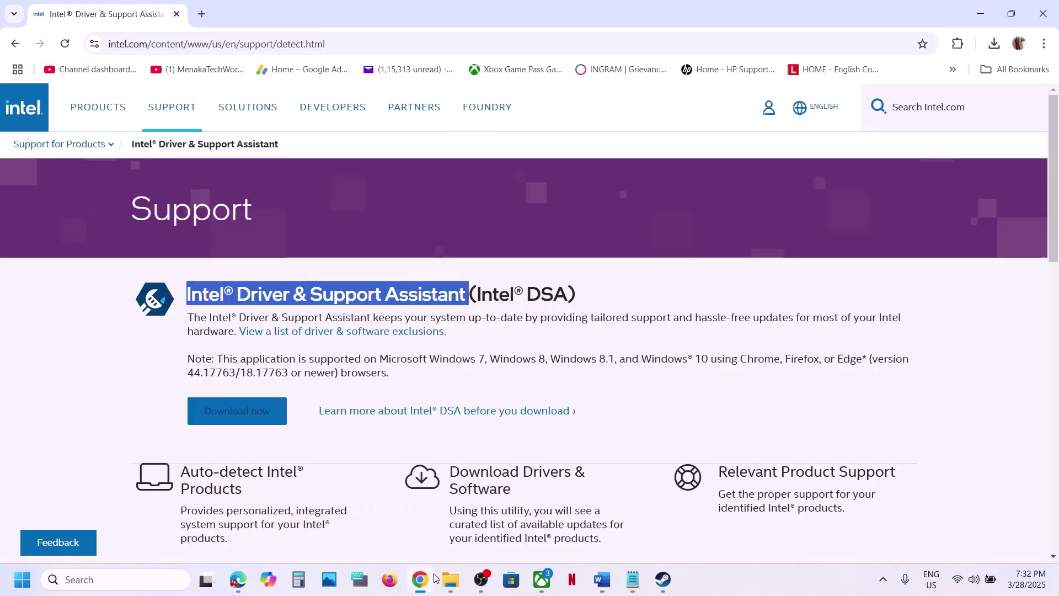
{"action": "left_click", "coordinate": [202, 11]}
{"action": "type", "text": "microsoft.com/en-in/download/details.aspx?id=35"}
{"action": "key", "text": "Return"}
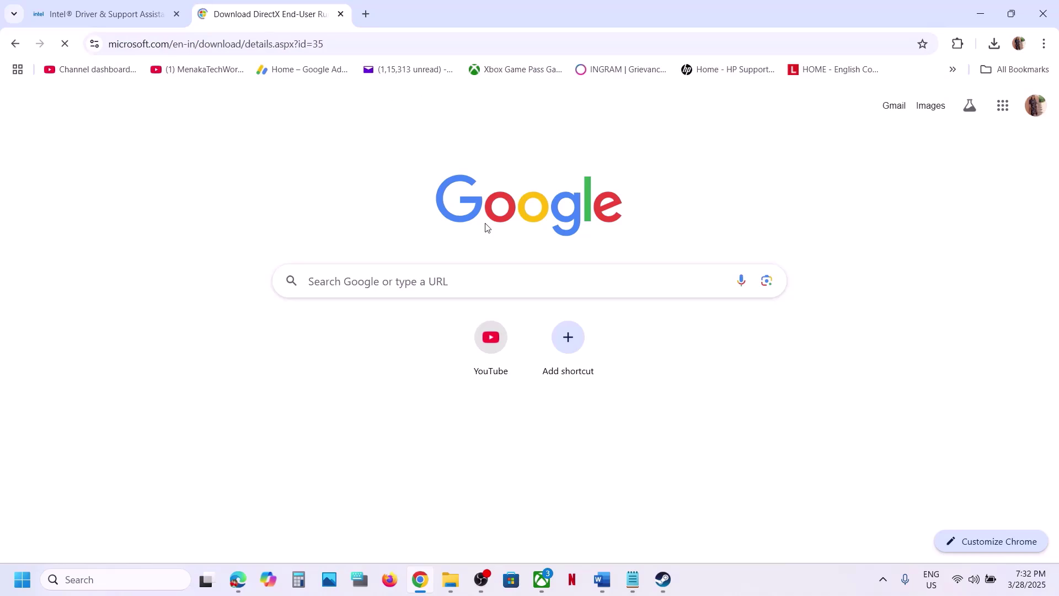
{"action": "scroll", "coordinate": [485, 227], "scroll_direction": "down", "scroll_amount": 3}
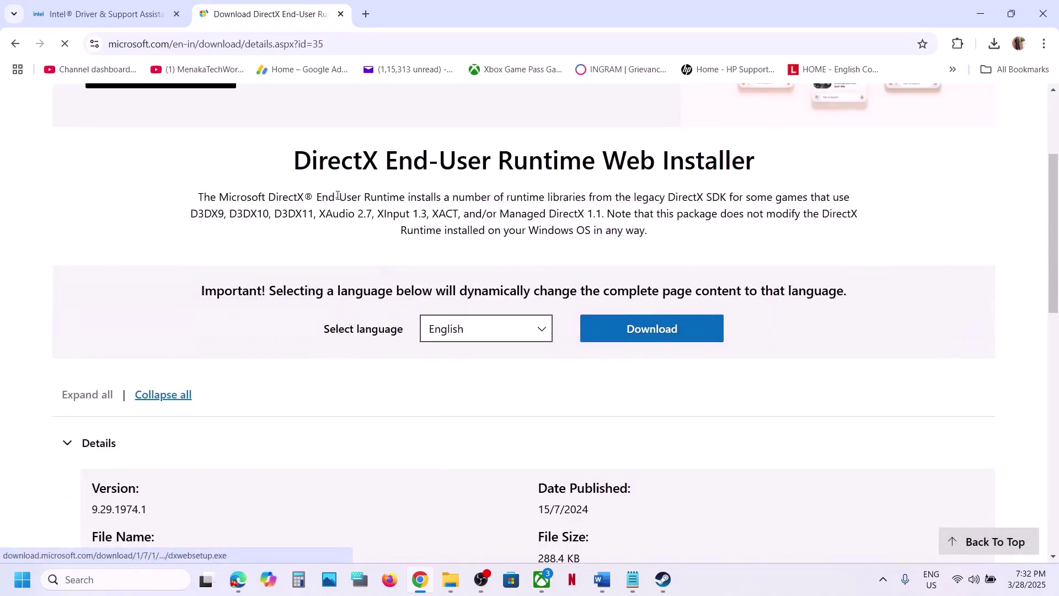
{"action": "left_click", "coordinate": [672, 338]}
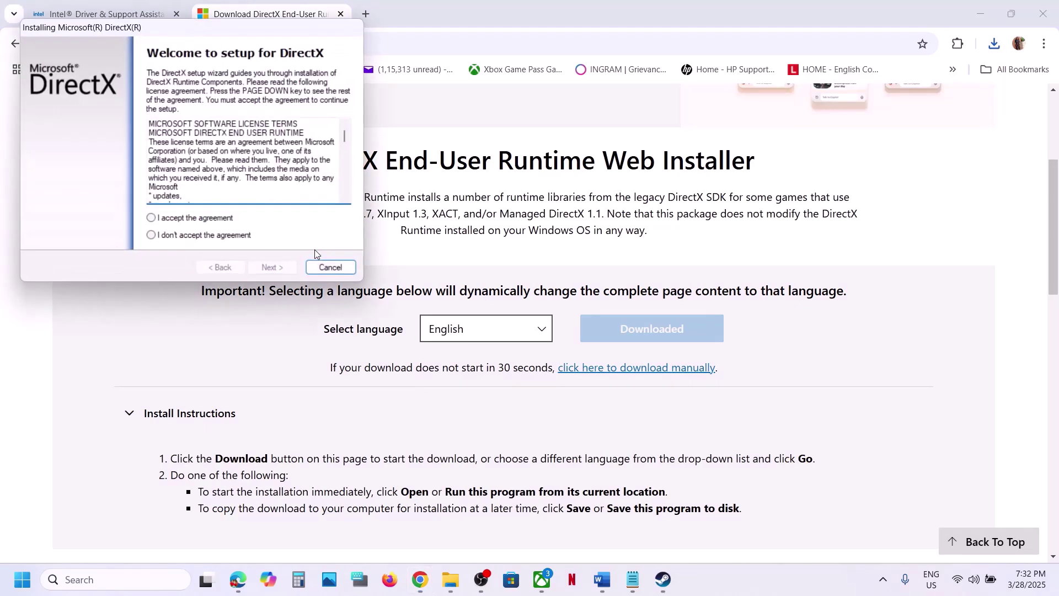
Accept the DirectX license agreement and continue past the Bing Bar offer to install the runtime components.
{"action": "left_click", "coordinate": [182, 220]}
{"action": "left_click", "coordinate": [266, 267]}
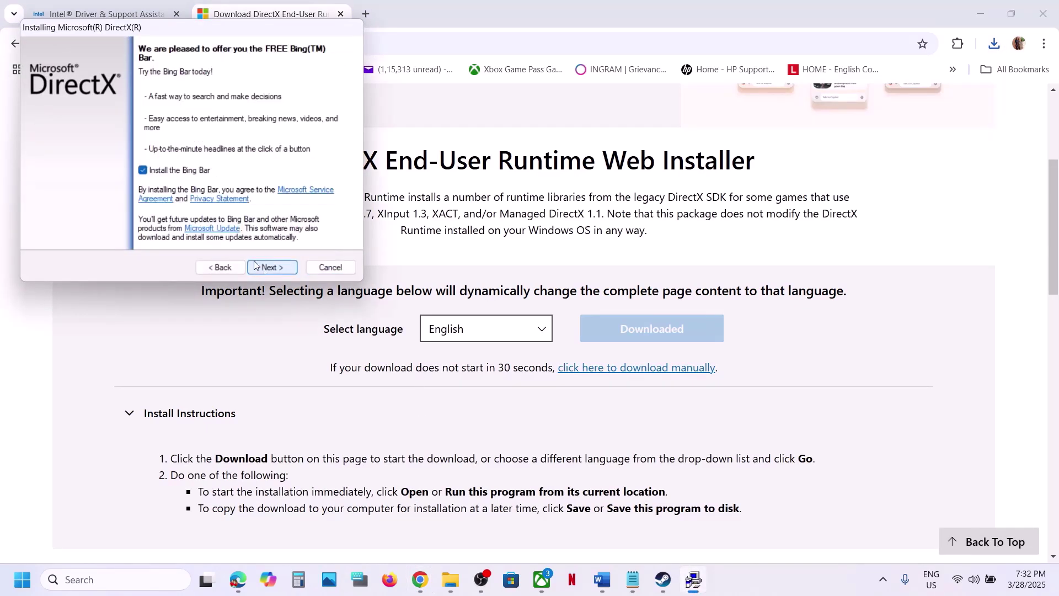
{"action": "left_click", "coordinate": [270, 267]}
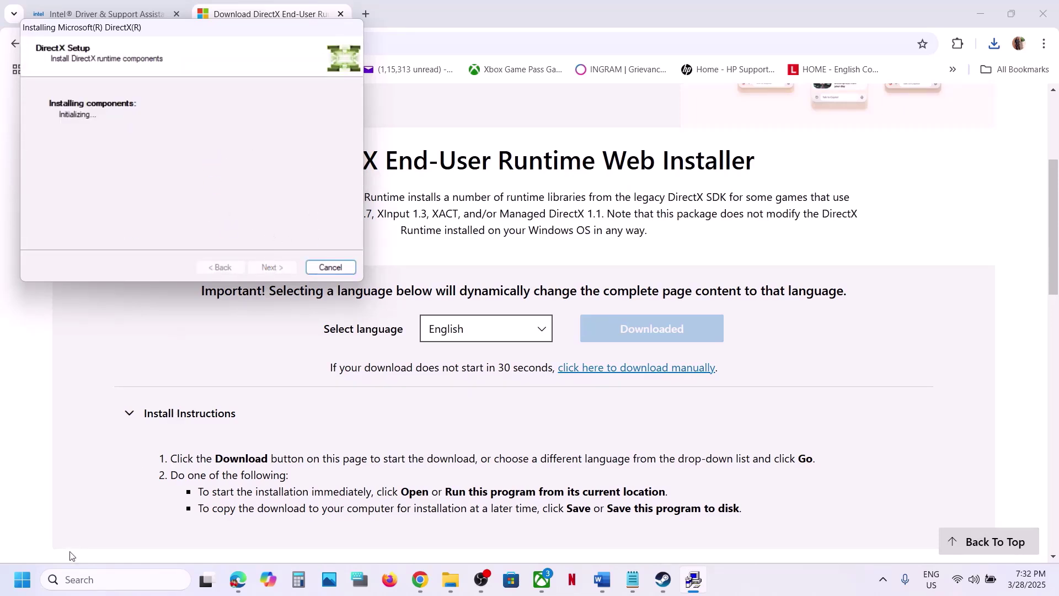
{"action": "left_click", "coordinate": [24, 580]}
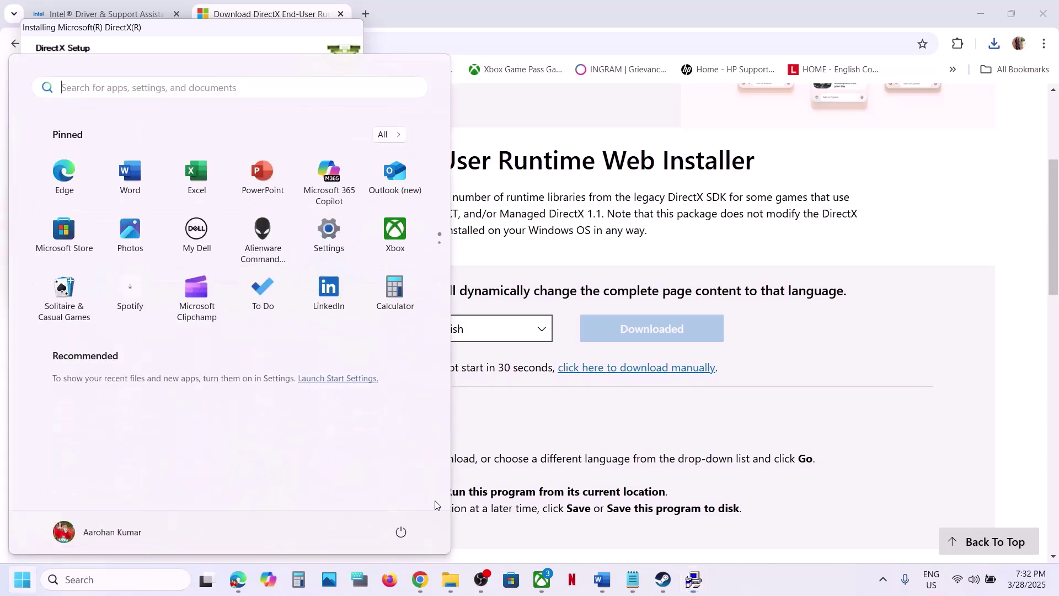
{"action": "left_click", "coordinate": [401, 532]}
{"action": "left_click", "coordinate": [573, 429]}
{"action": "left_click", "coordinate": [694, 565]}
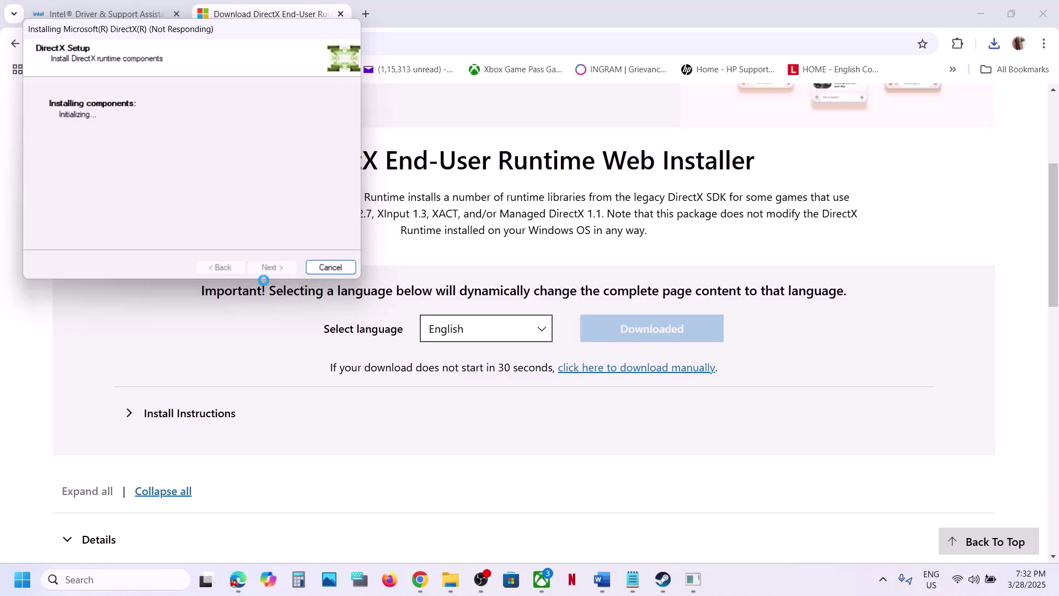
Leave the DirectX setup and return to the Word document at Step 9 about running the game as an administrator.
{"action": "left_click", "coordinate": [273, 267]}
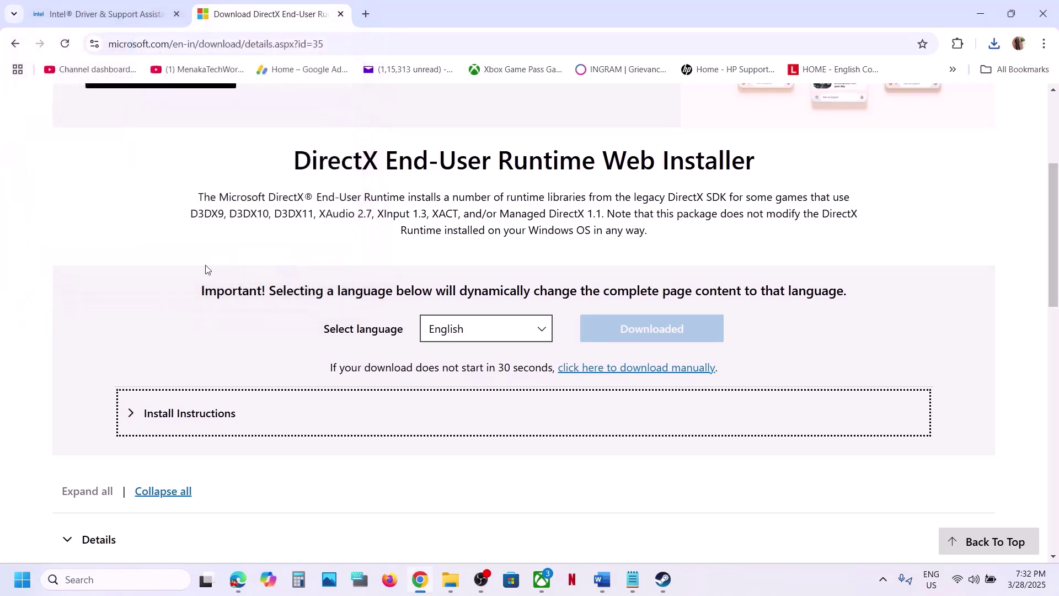
{"action": "left_click", "coordinate": [663, 579]}
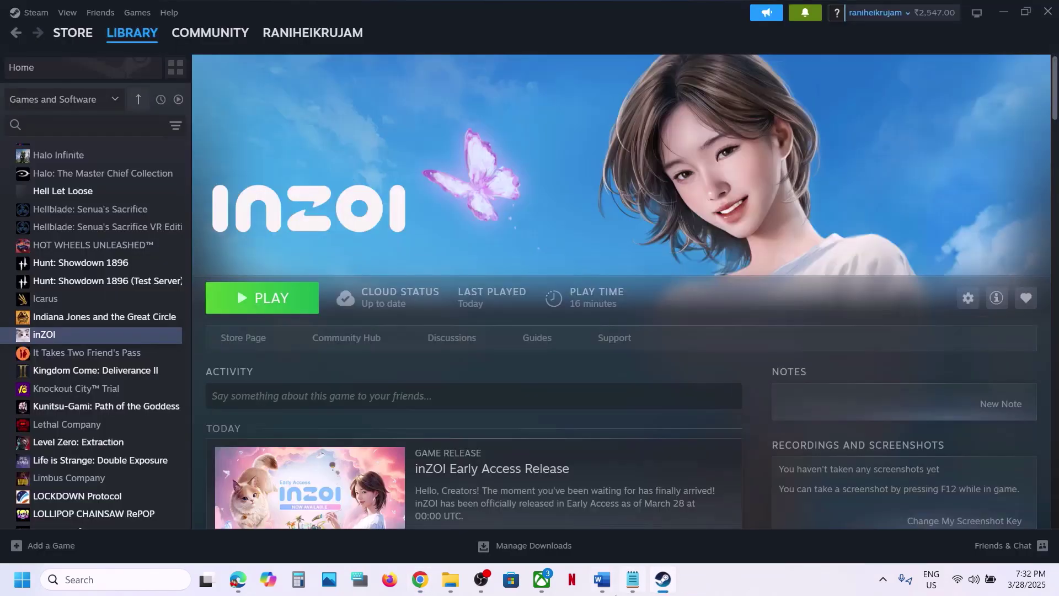
{"action": "left_click", "coordinate": [602, 579]}
{"action": "scroll", "coordinate": [431, 370], "scroll_direction": "down", "scroll_amount": 5}
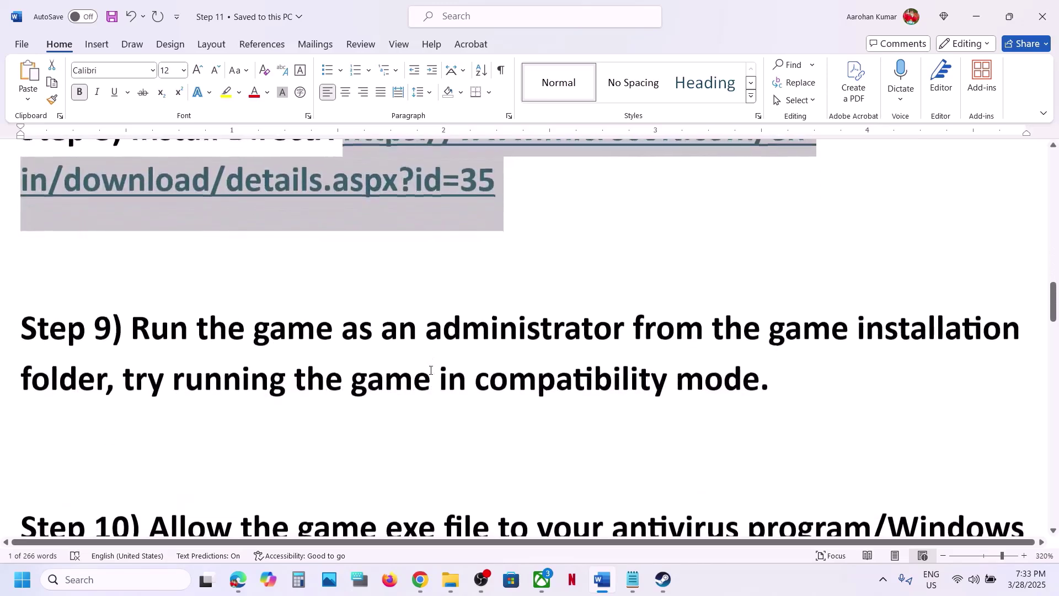
{"action": "scroll", "coordinate": [485, 357], "scroll_direction": "up", "scroll_amount": 1}
{"action": "left_click_drag", "start_coordinate": [132, 357], "coordinate": [96, 411]}
Switch to Steam and browse the local files of inZOI from the library.
{"action": "left_click", "coordinate": [663, 579]}
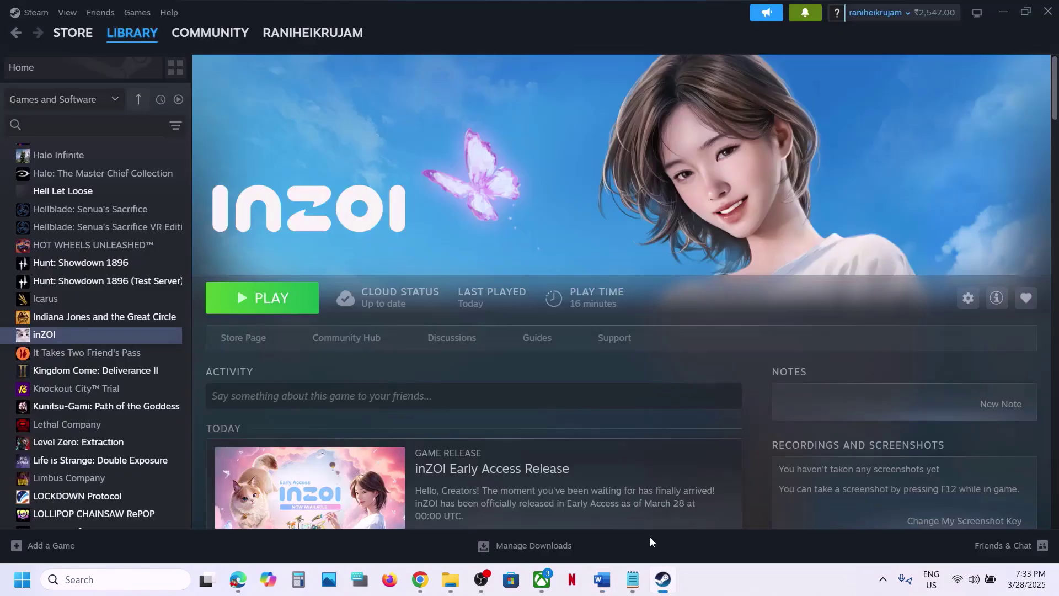
{"action": "right_click", "coordinate": [106, 340]}
{"action": "mouse_move", "coordinate": [143, 421]}
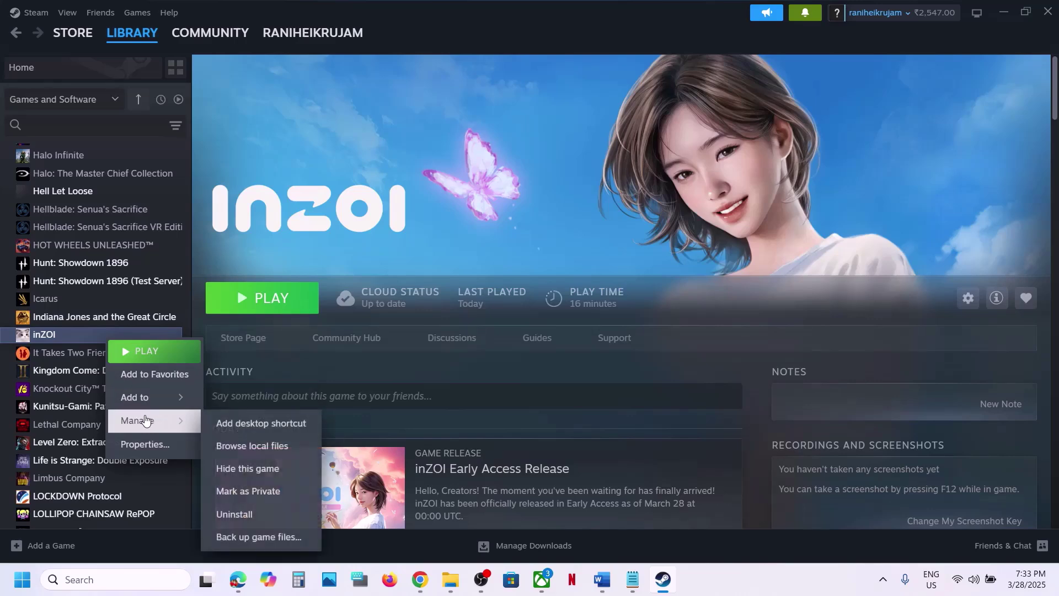
{"action": "left_click", "coordinate": [272, 448]}
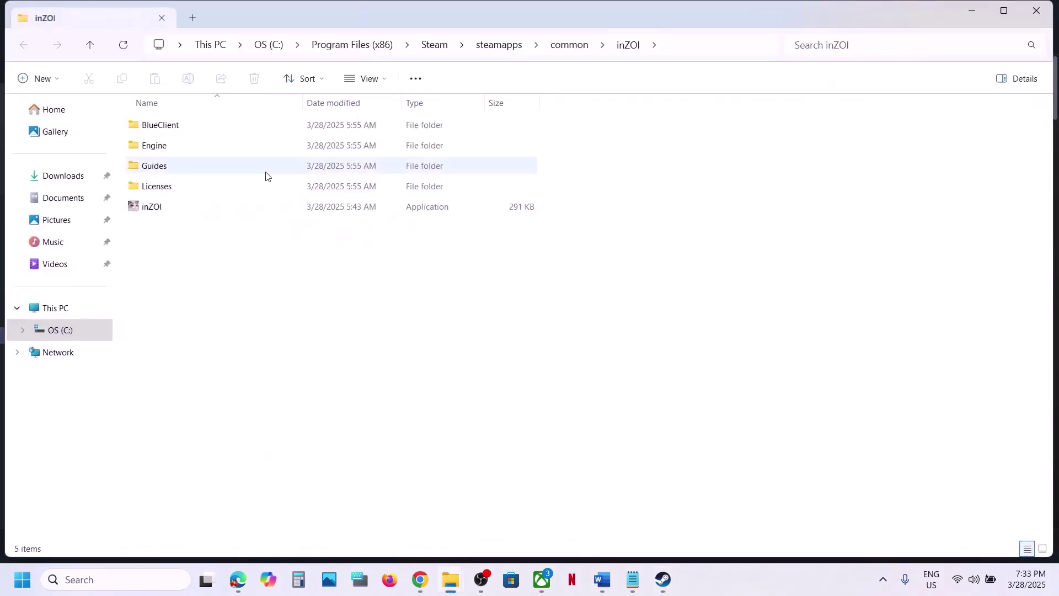
Open the BlueClient\Binaries\Win64 folder inside the inZOI folder and select the inZOI-Win64-Shipping application.
{"action": "left_click", "coordinate": [170, 131]}
{"action": "double_click", "coordinate": [170, 131]}
{"action": "double_click", "coordinate": [169, 132]}
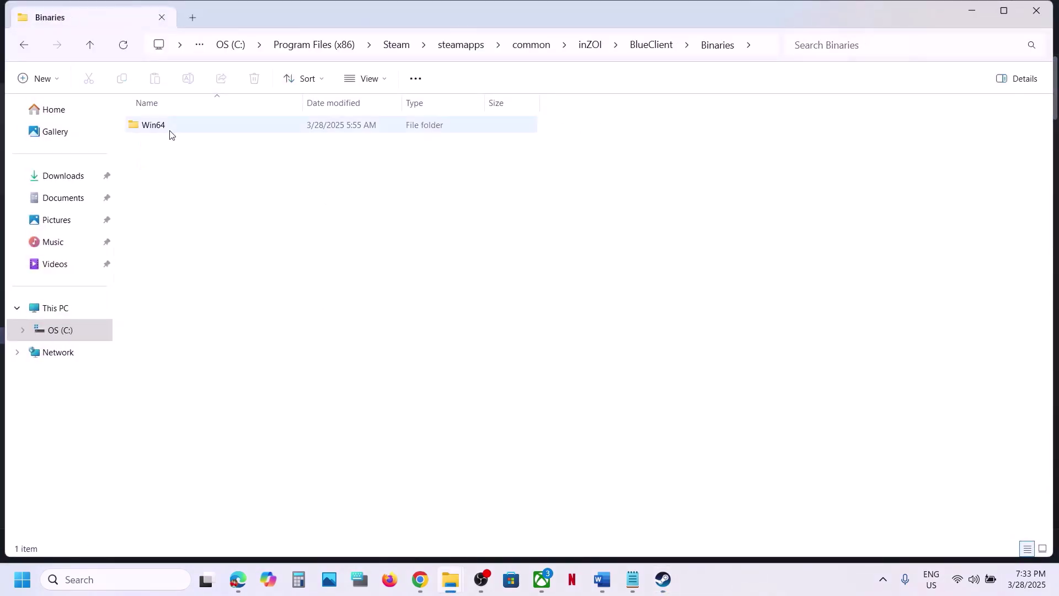
{"action": "double_click", "coordinate": [169, 133]}
{"action": "left_click", "coordinate": [178, 186]}
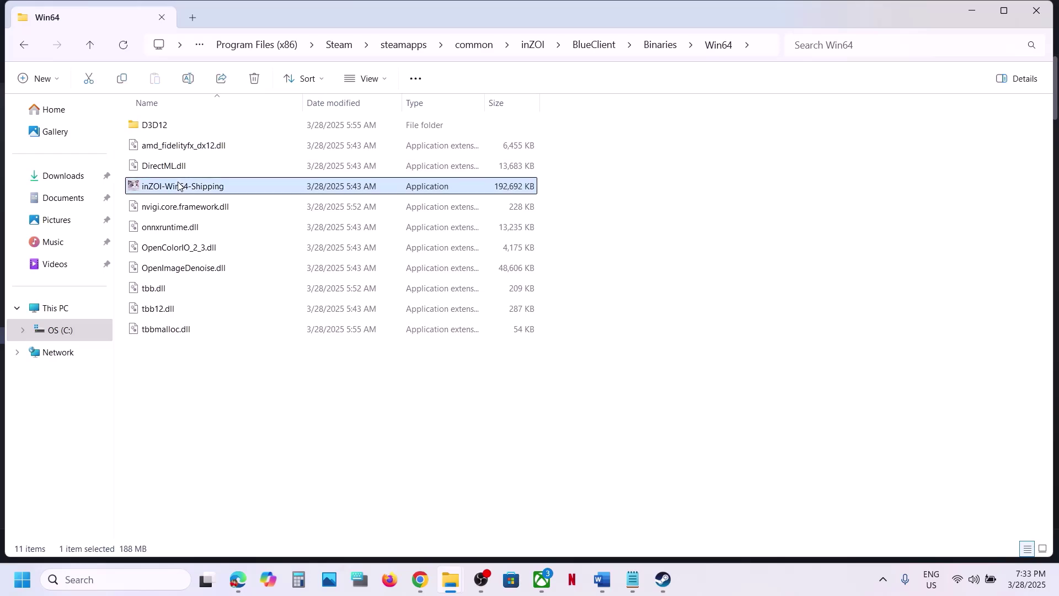
{"action": "left_click", "coordinate": [664, 579]}
{"action": "left_click", "coordinate": [664, 579]}
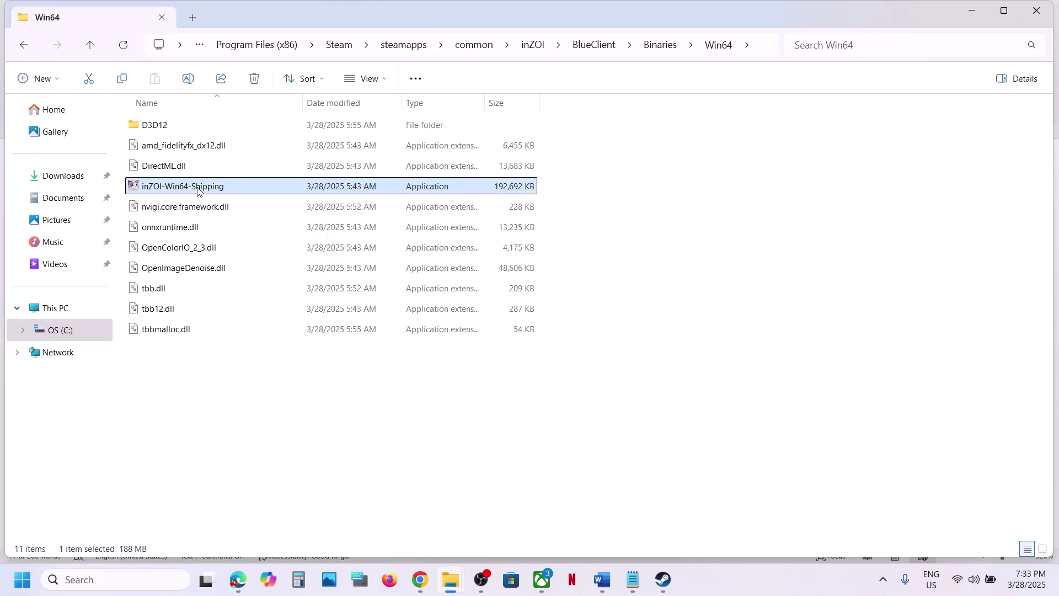
Set the inZOI-Win64-Shipping application to run as an administrator in its compatibility properties and apply the setting.
{"action": "right_click", "coordinate": [199, 188]}
{"action": "left_click", "coordinate": [280, 364]}
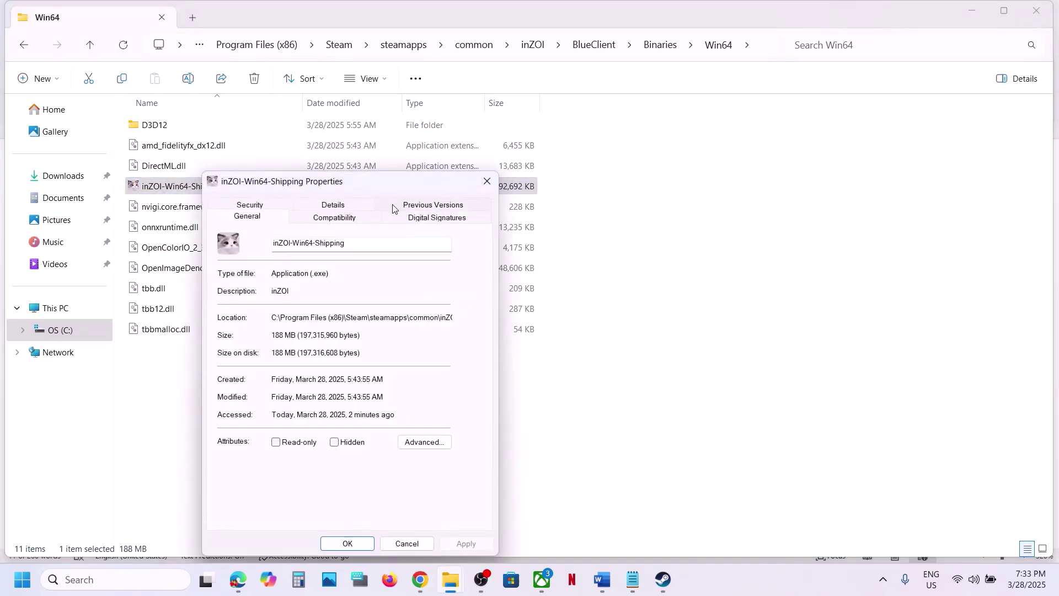
{"action": "left_click", "coordinate": [337, 220]}
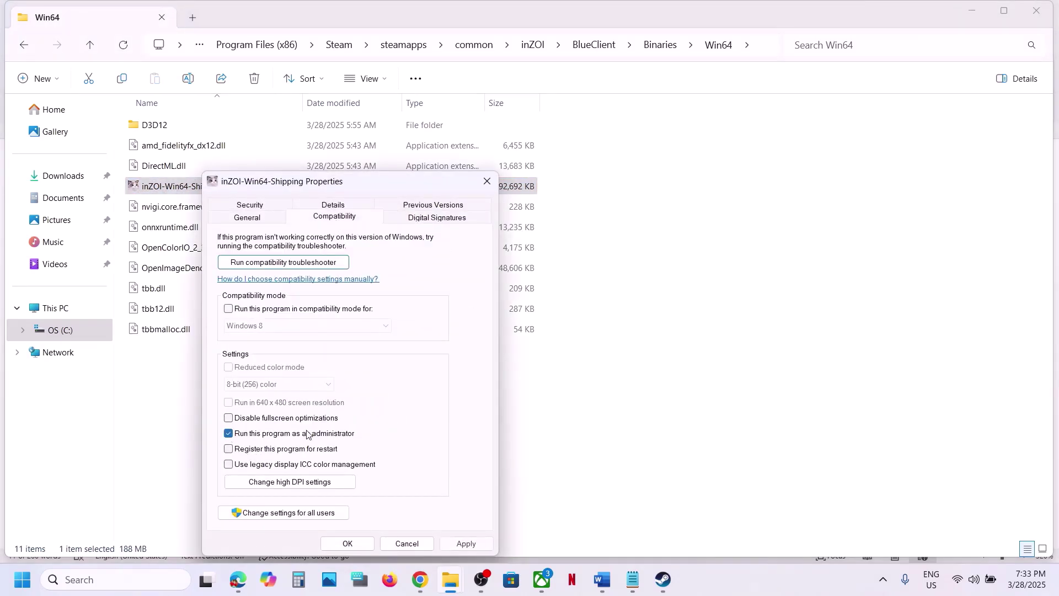
{"action": "left_click", "coordinate": [469, 543]}
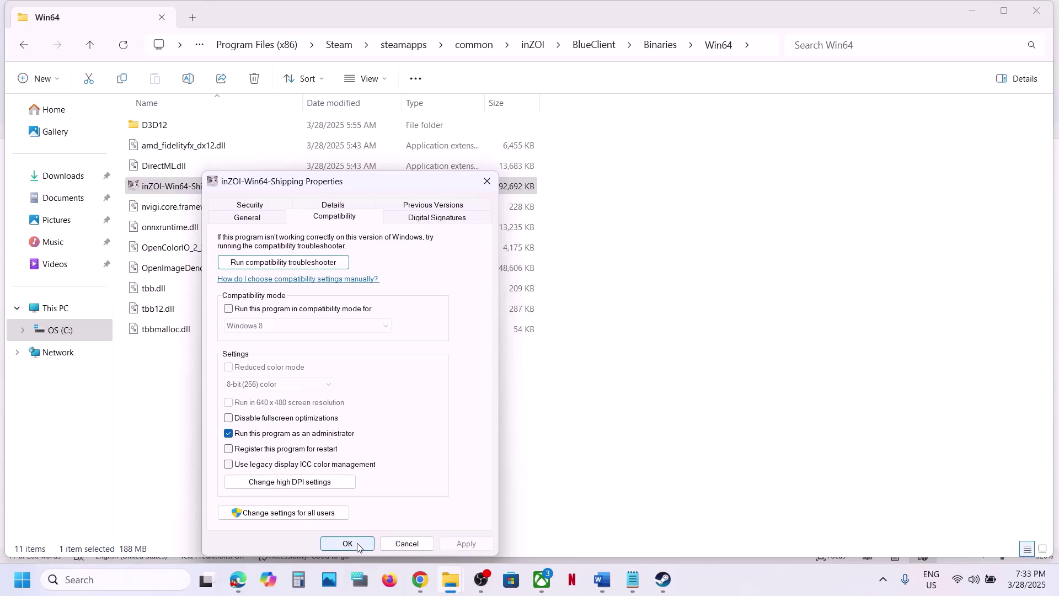
{"action": "left_click", "coordinate": [356, 543]}
Enable compatibility mode for Windows 8 on the inZOI-Win64-Shipping application and apply it.
{"action": "right_click", "coordinate": [192, 187]}
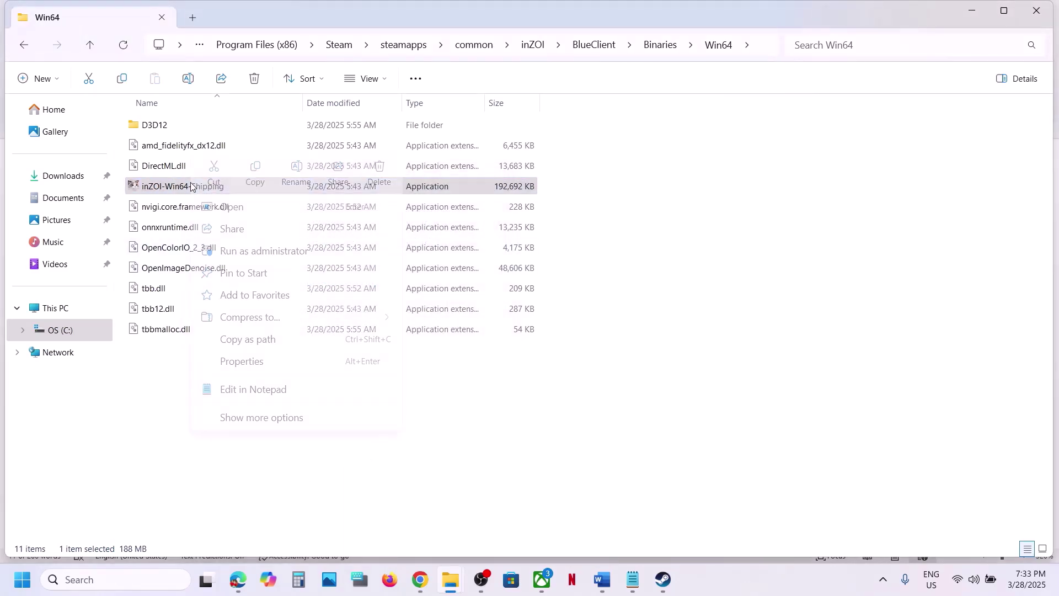
{"action": "left_click", "coordinate": [264, 365]}
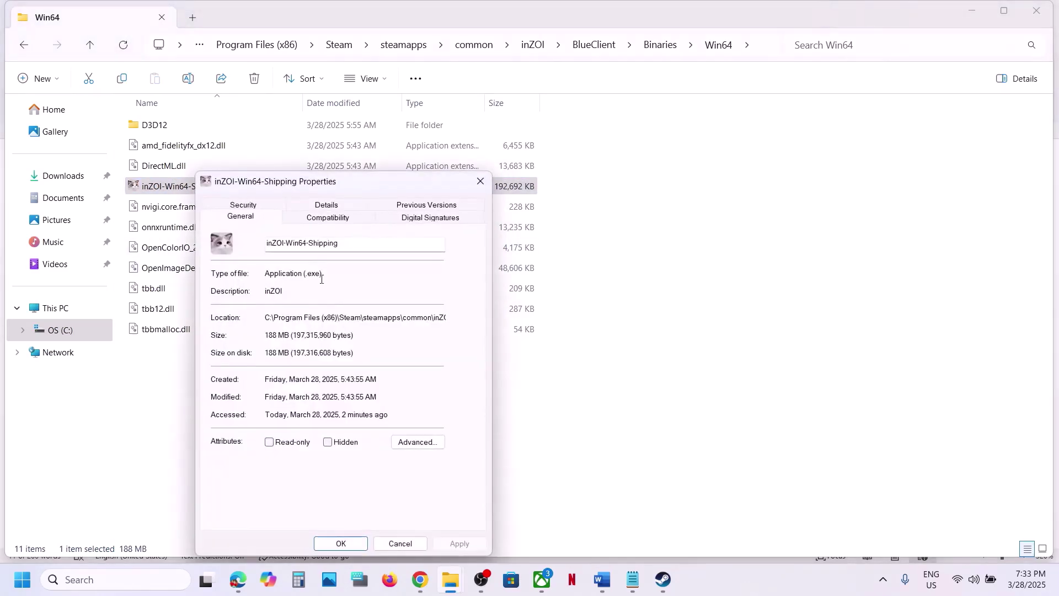
{"action": "left_click", "coordinate": [311, 221]}
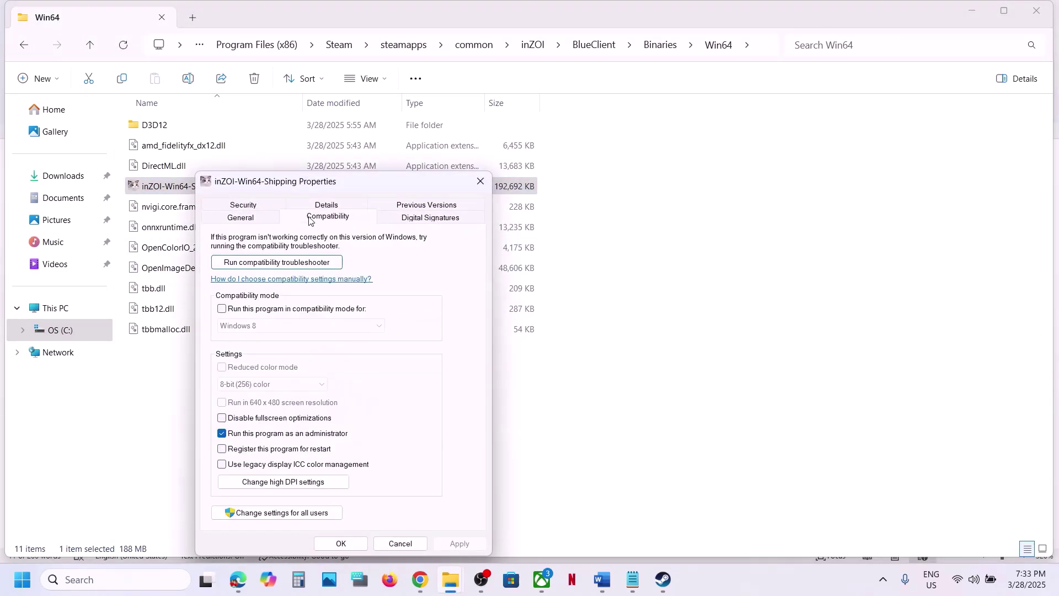
{"action": "left_click", "coordinate": [224, 309]}
{"action": "left_click", "coordinate": [469, 544]}
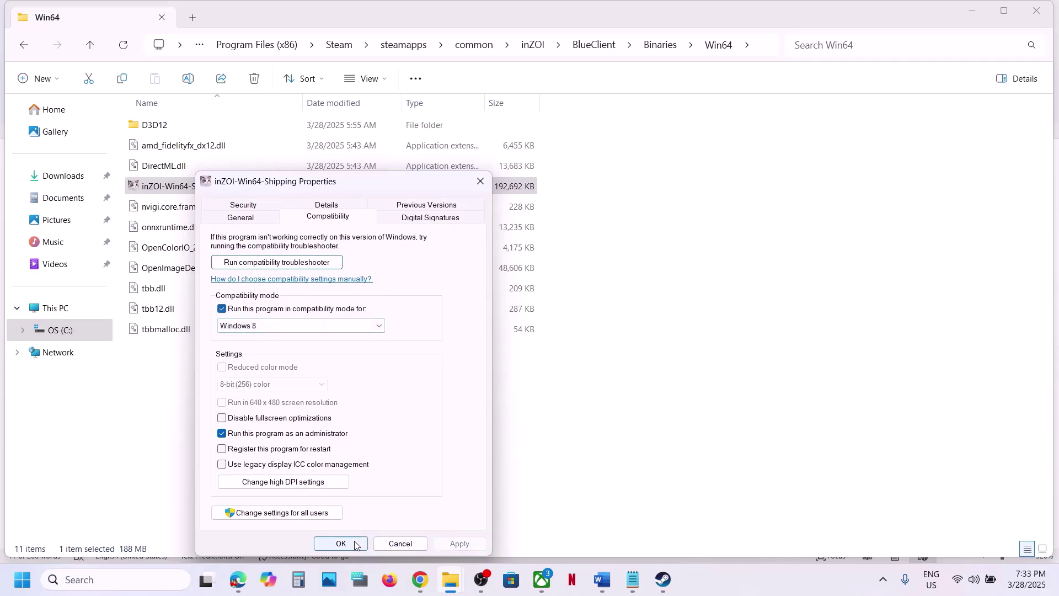
Change the compatibility mode to Windows 7, disable fullscreen optimizations, and save the properties.
{"action": "left_click", "coordinate": [324, 326]}
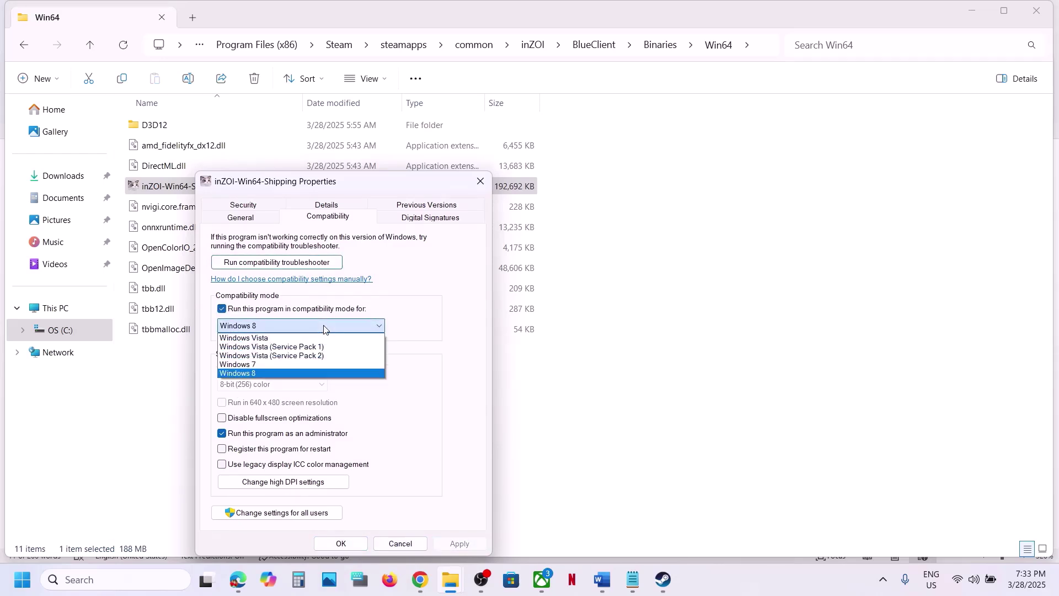
{"action": "left_click", "coordinate": [258, 365]}
{"action": "left_click", "coordinate": [468, 544]}
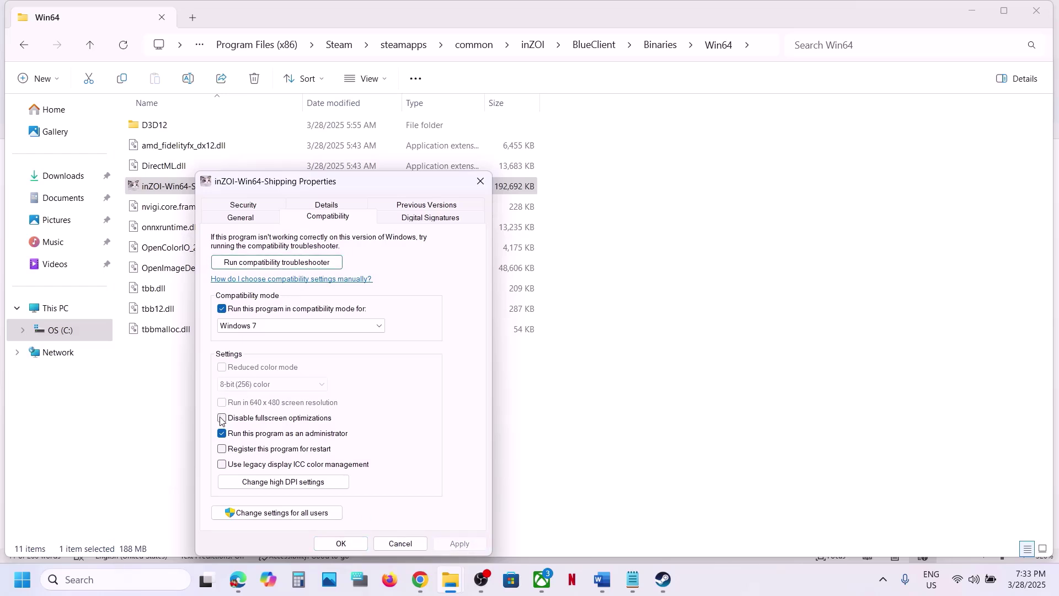
{"action": "left_click", "coordinate": [460, 544]}
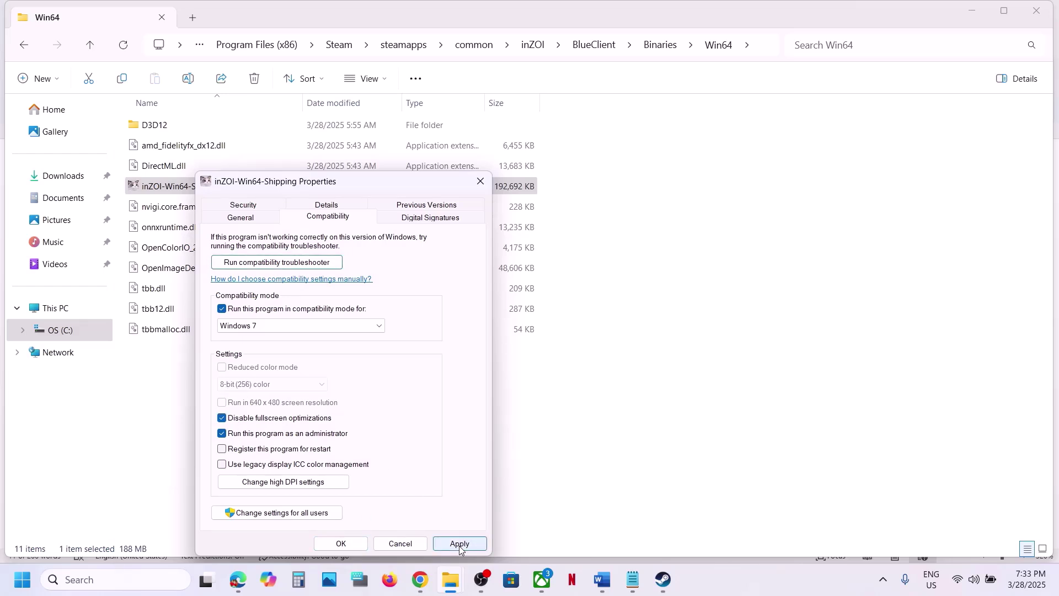
{"action": "left_click", "coordinate": [341, 544]}
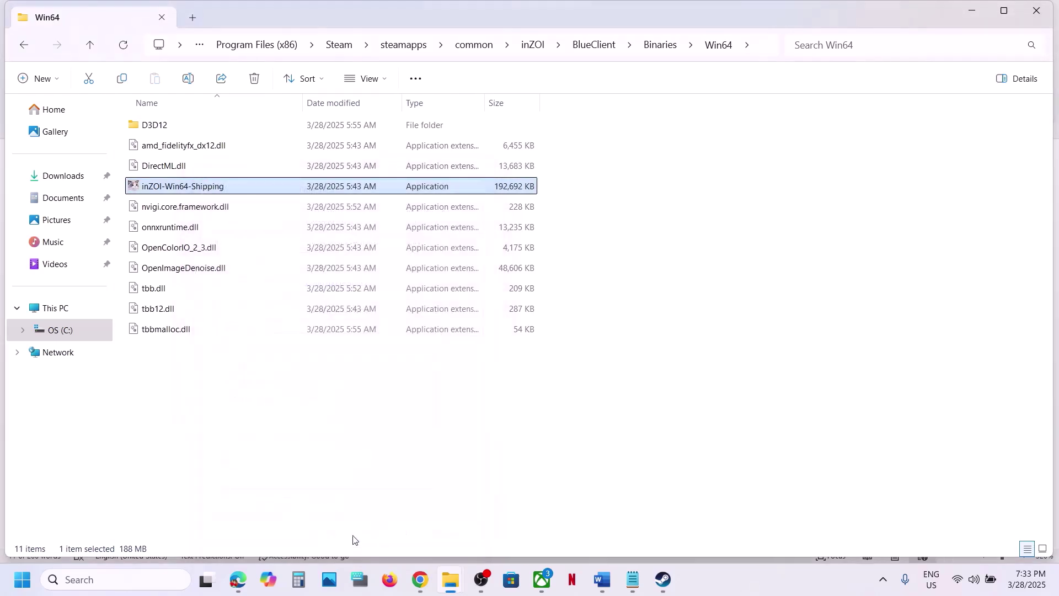
Turn off compatibility mode, Disable fullscreen optimizations and Run this program as an administrator for inZOI-Win64-Shipping, and save the properties.
{"action": "right_click", "coordinate": [178, 186]}
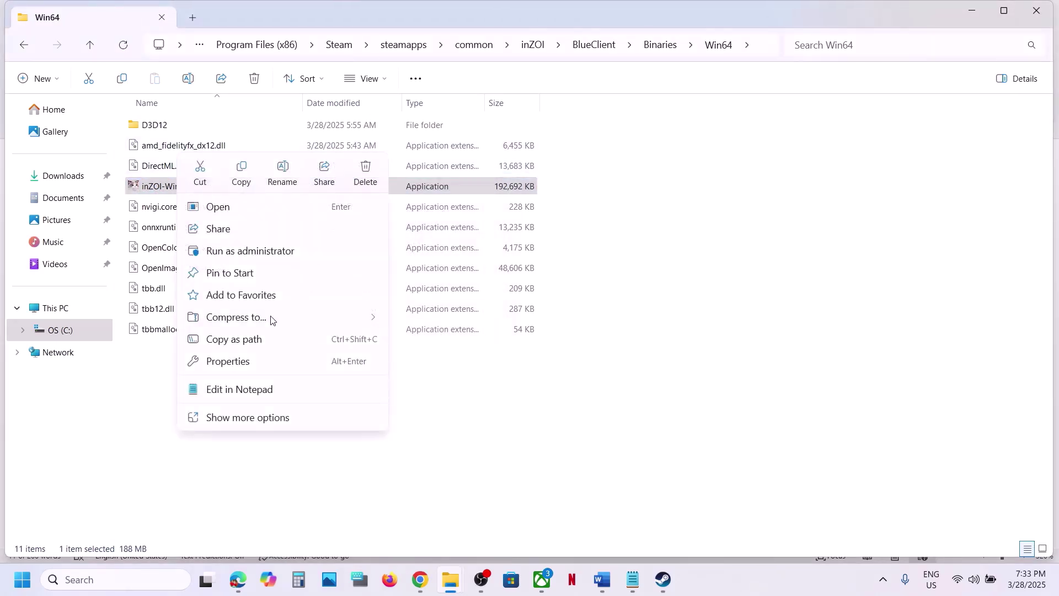
{"action": "left_click", "coordinate": [246, 362]}
{"action": "left_click", "coordinate": [318, 220]}
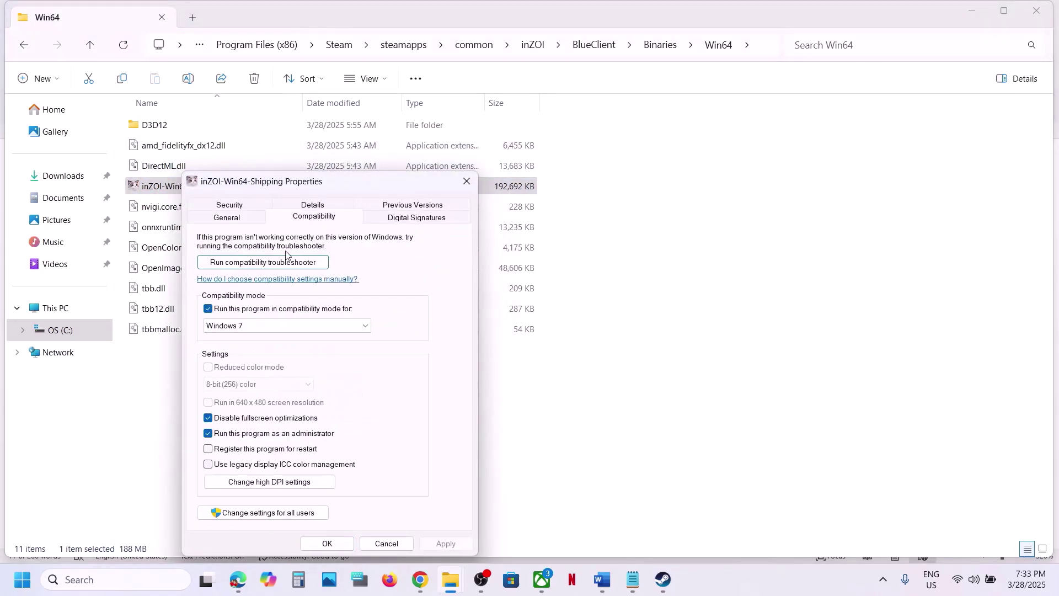
{"action": "left_click", "coordinate": [208, 310]}
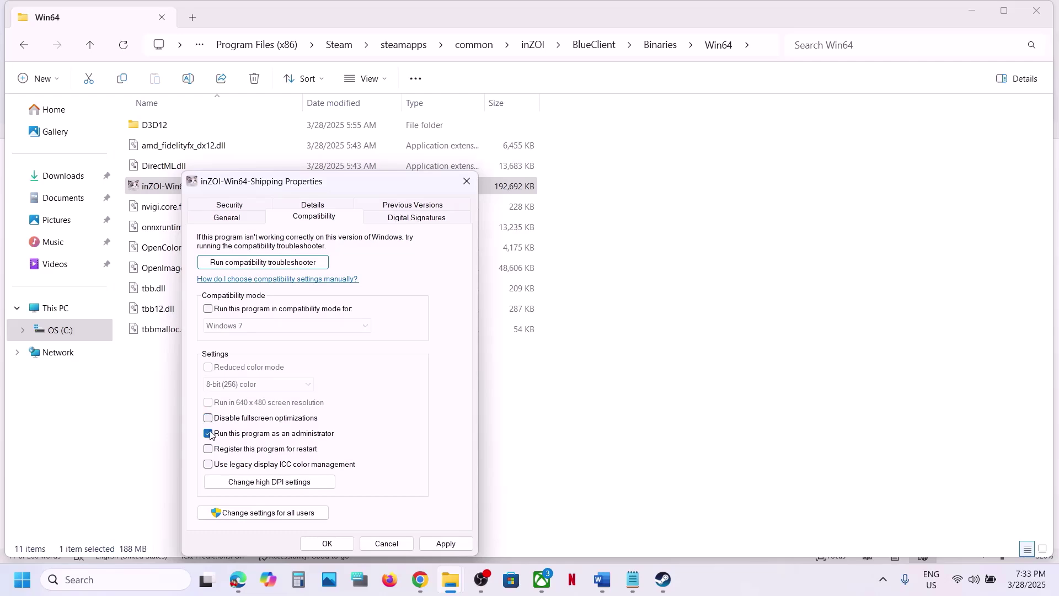
{"action": "left_click", "coordinate": [445, 543]}
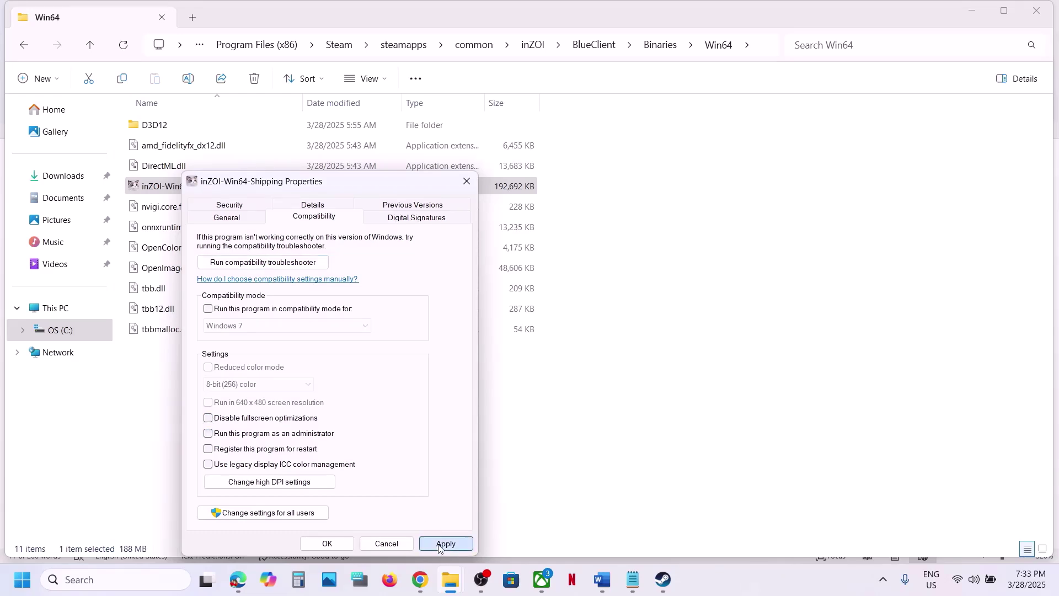
{"action": "left_click", "coordinate": [327, 543]}
Return to the Word document and highlight the Step 10 text about allowing the game exe through antivirus, Windows Security and Firewall.
{"action": "left_click", "coordinate": [664, 580]}
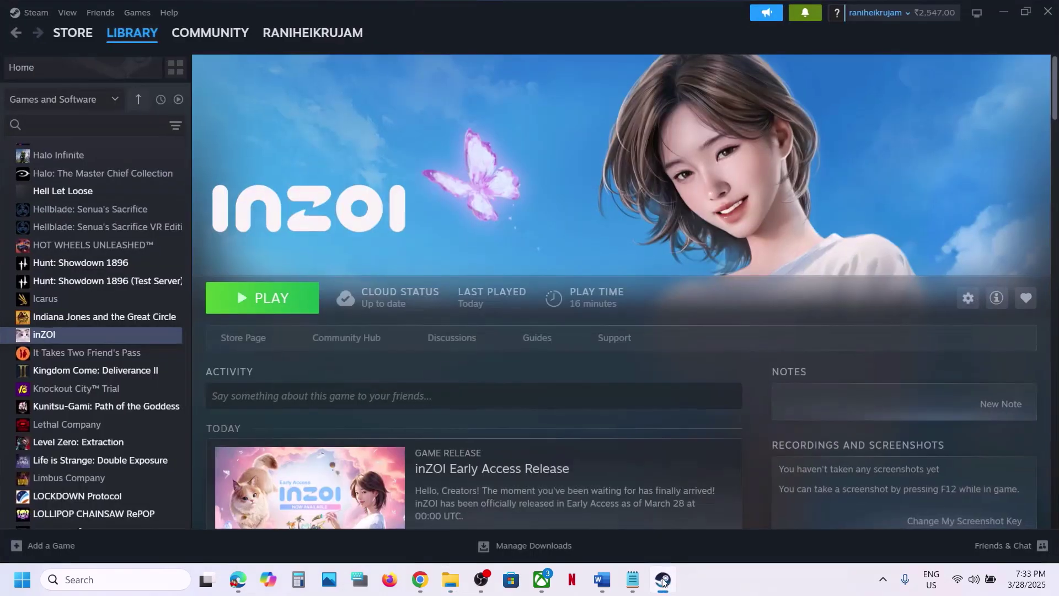
{"action": "left_click", "coordinate": [602, 579]}
{"action": "scroll", "coordinate": [291, 365], "scroll_direction": "down", "scroll_amount": 3}
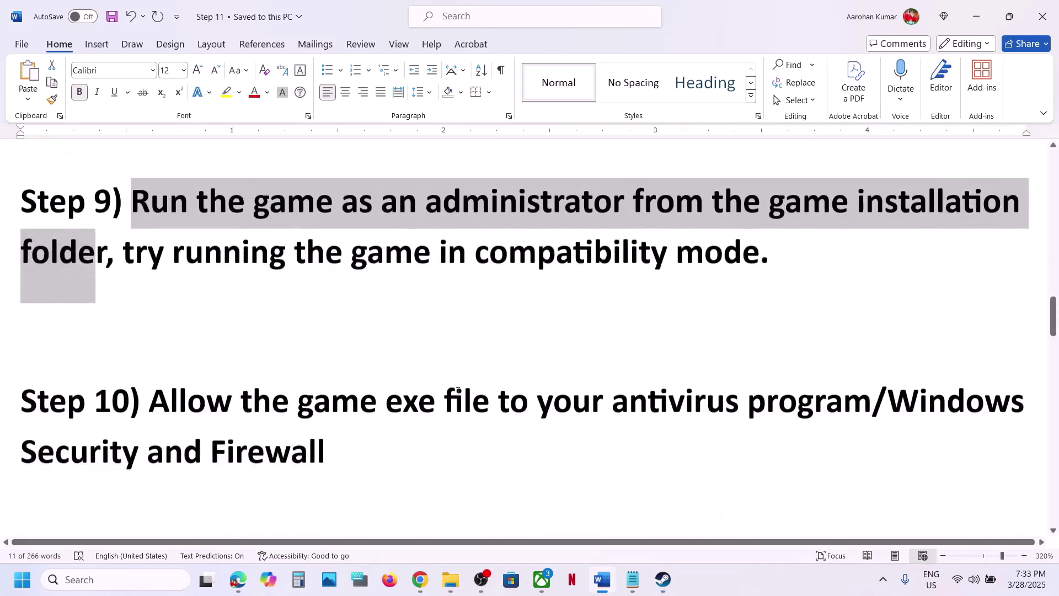
{"action": "left_click_drag", "start_coordinate": [159, 362], "coordinate": [821, 371]}
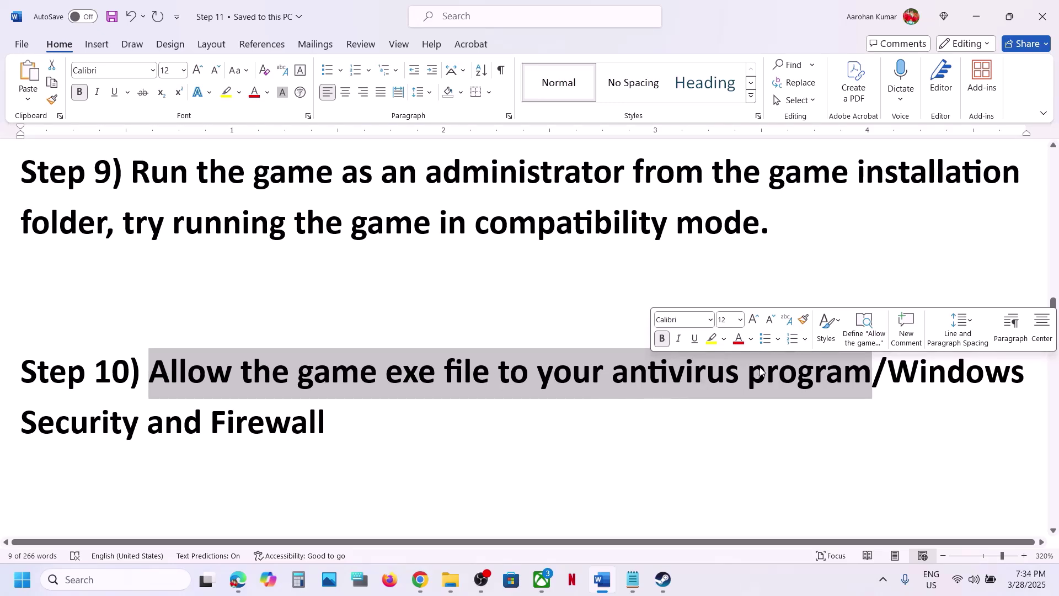
{"action": "left_click_drag", "start_coordinate": [894, 381], "coordinate": [938, 402]}
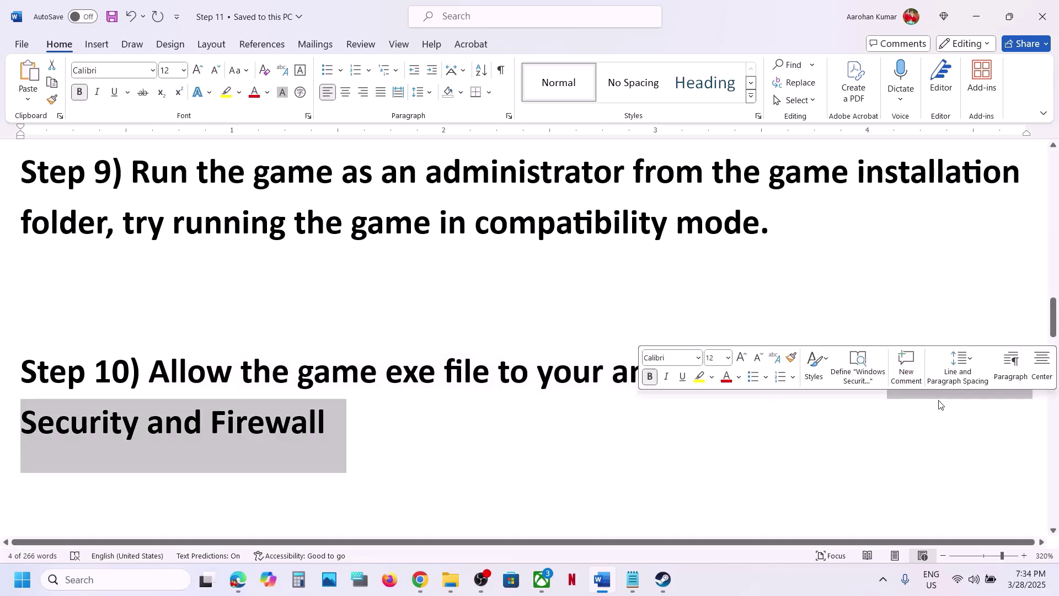
In Windows Settings, go through Windows Security's ransomware protection to the page for allowing apps through Controlled folder access.
{"action": "key", "text": "super+i"}
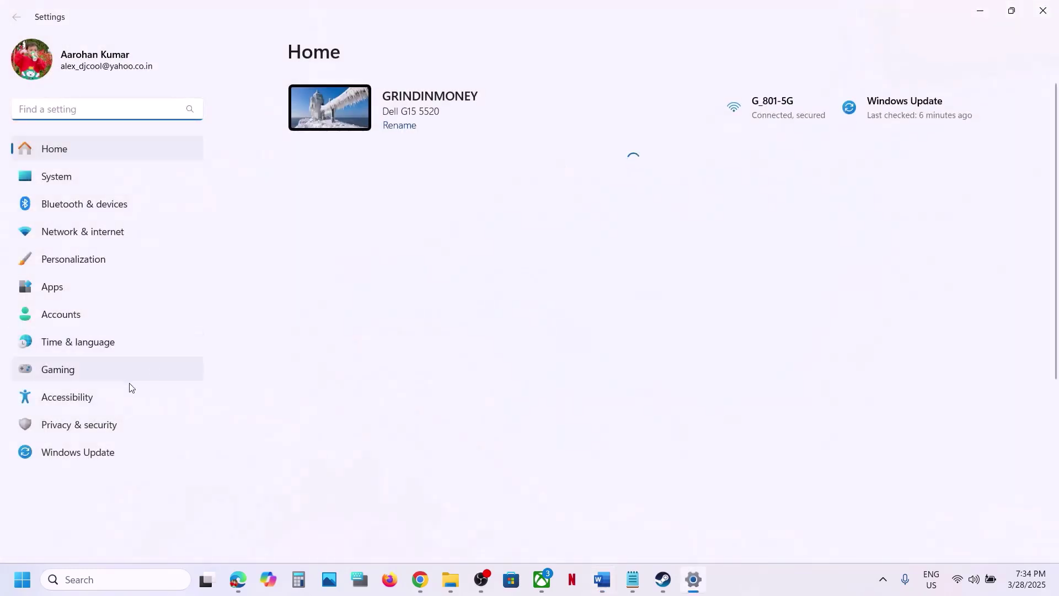
{"action": "left_click", "coordinate": [88, 424]}
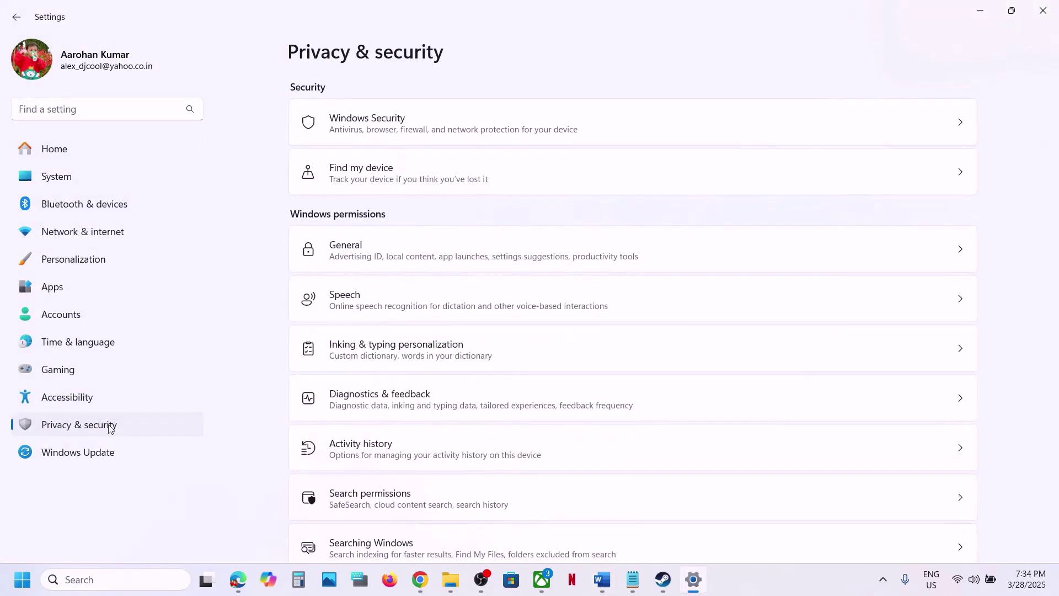
{"action": "left_click", "coordinate": [369, 135]}
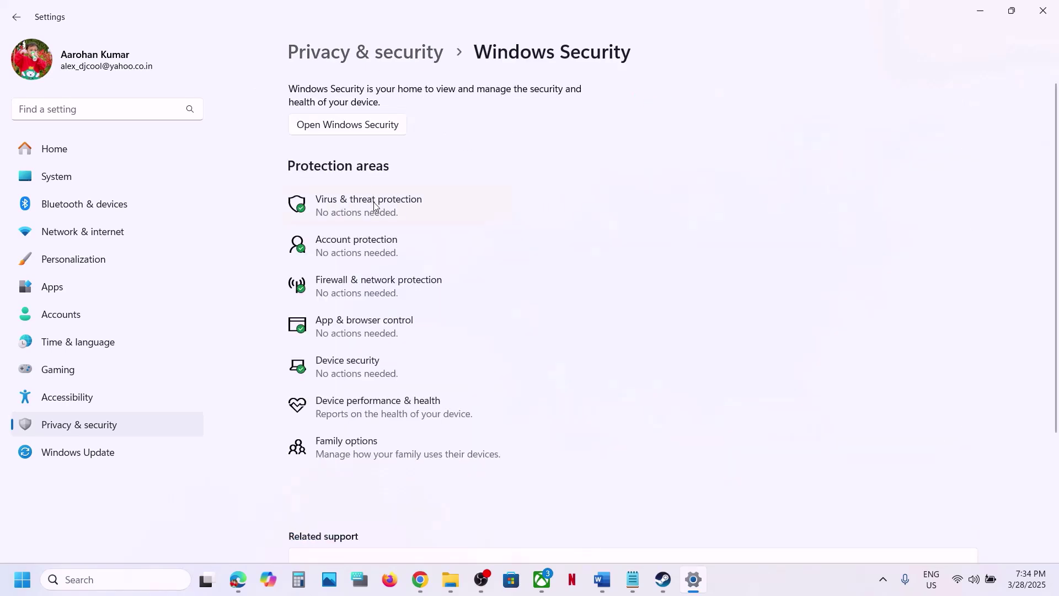
{"action": "left_click", "coordinate": [374, 205]}
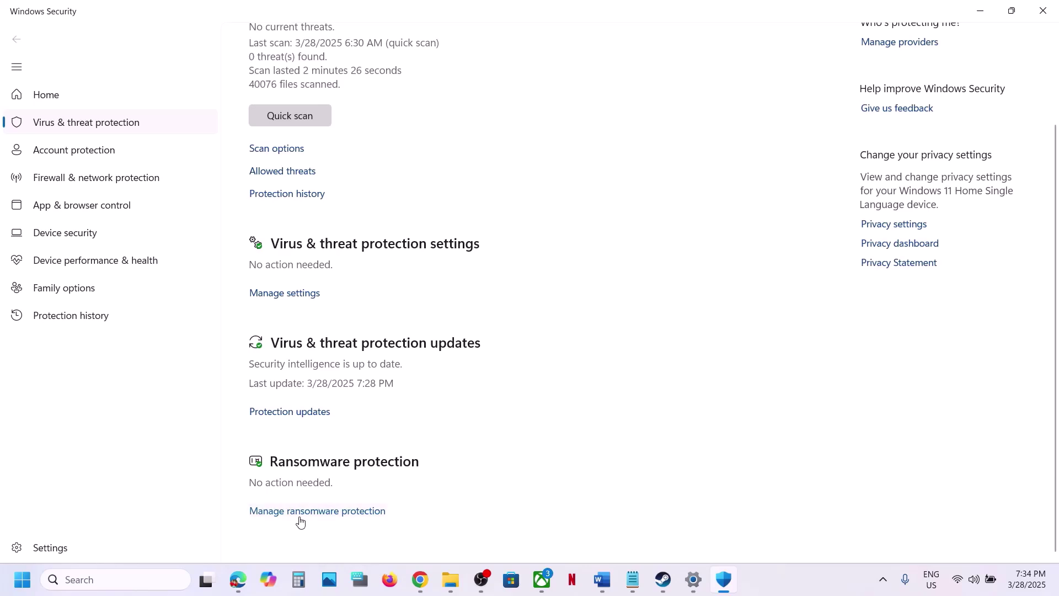
{"action": "left_click", "coordinate": [300, 512]}
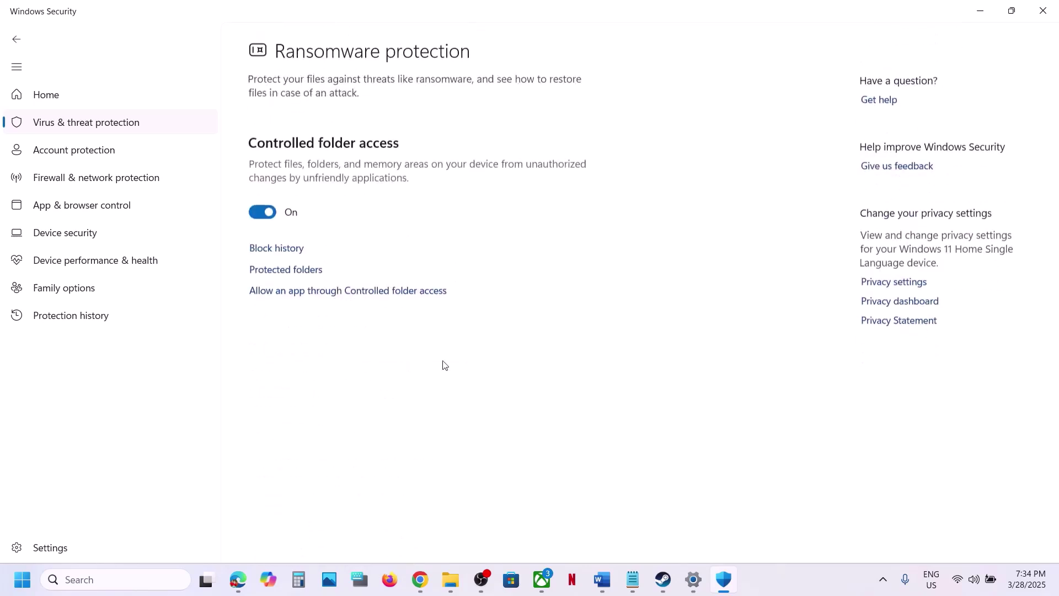
{"action": "left_click", "coordinate": [342, 293]}
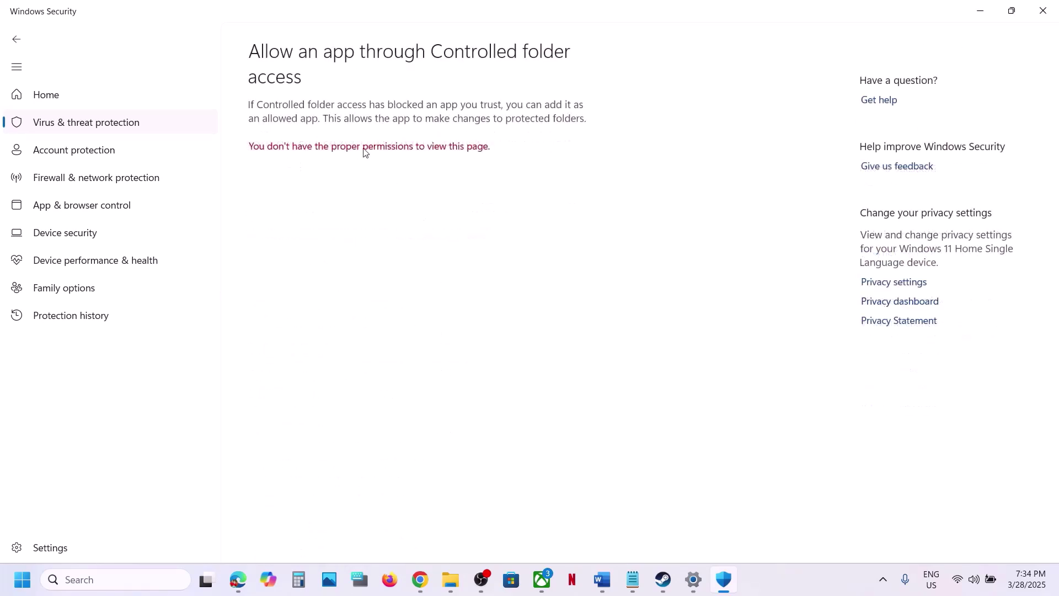
Add the inZOI application from the steamapps\common\inZOI folder to the apps allowed through Controlled folder access.
{"action": "scroll", "coordinate": [364, 149], "scroll_direction": "down", "scroll_amount": 3}
{"action": "left_click", "coordinate": [325, 48]}
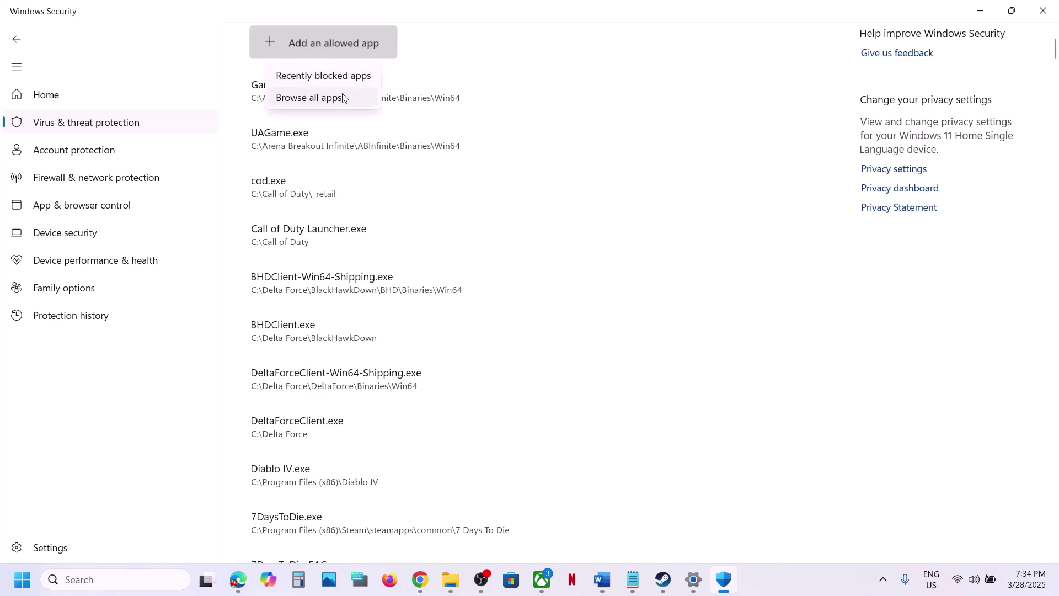
{"action": "left_click", "coordinate": [336, 98]}
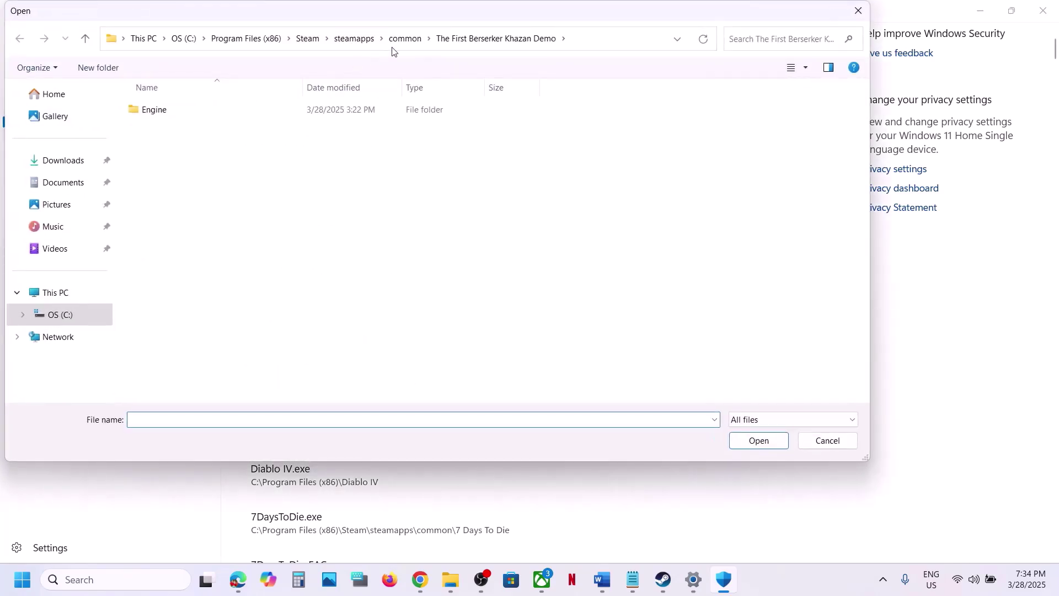
{"action": "left_click", "coordinate": [397, 42]}
{"action": "double_click", "coordinate": [158, 138]}
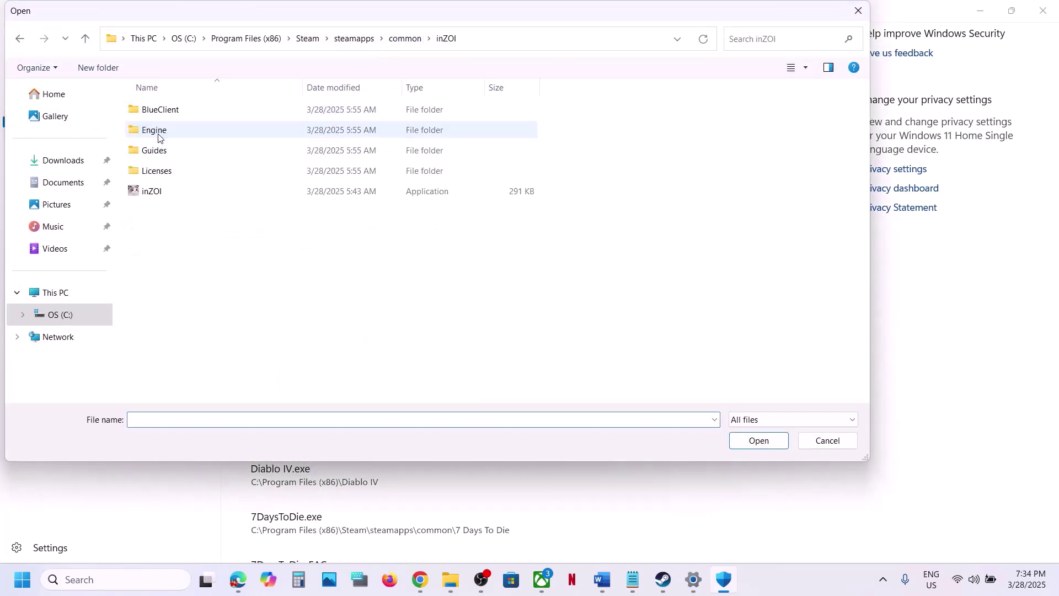
{"action": "left_click", "coordinate": [145, 193]}
{"action": "left_click", "coordinate": [758, 444]}
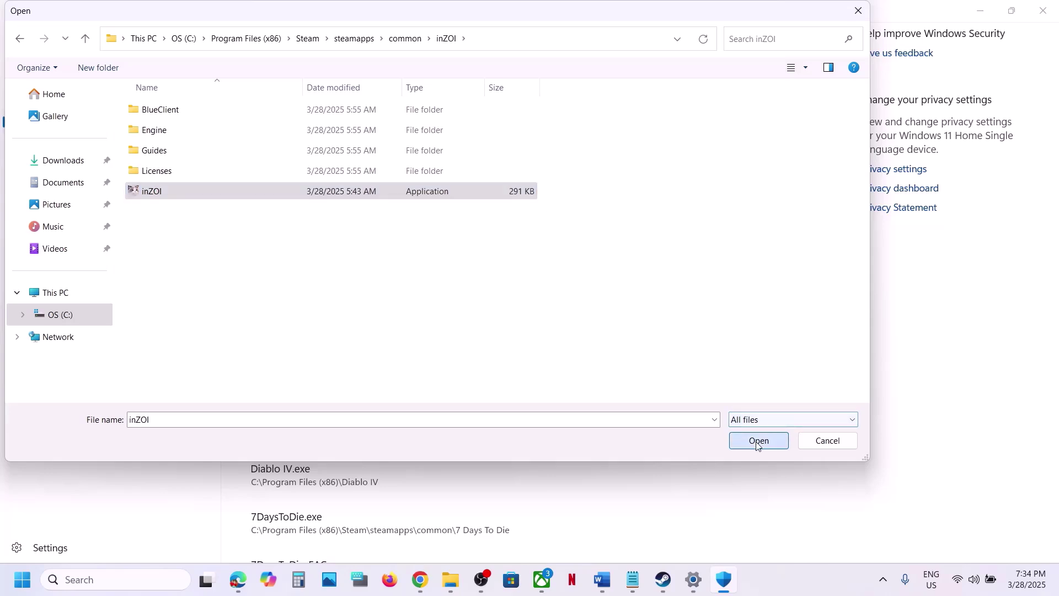
Add inZOI-Win64-Shipping from the BlueClient\Binaries\Win64 folder as another allowed app.
{"action": "left_click", "coordinate": [293, 48]}
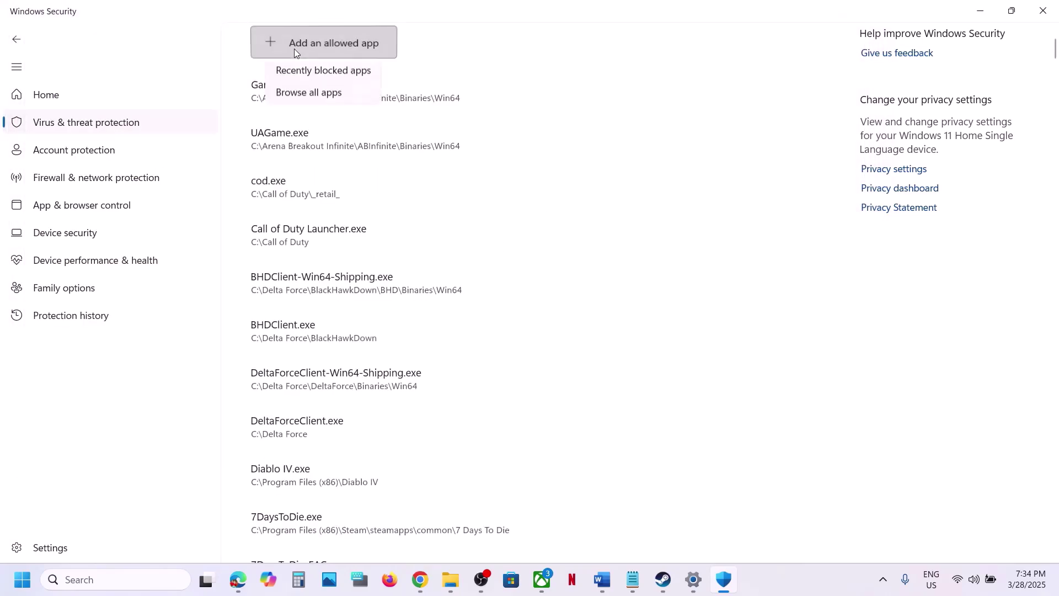
{"action": "left_click", "coordinate": [321, 97]}
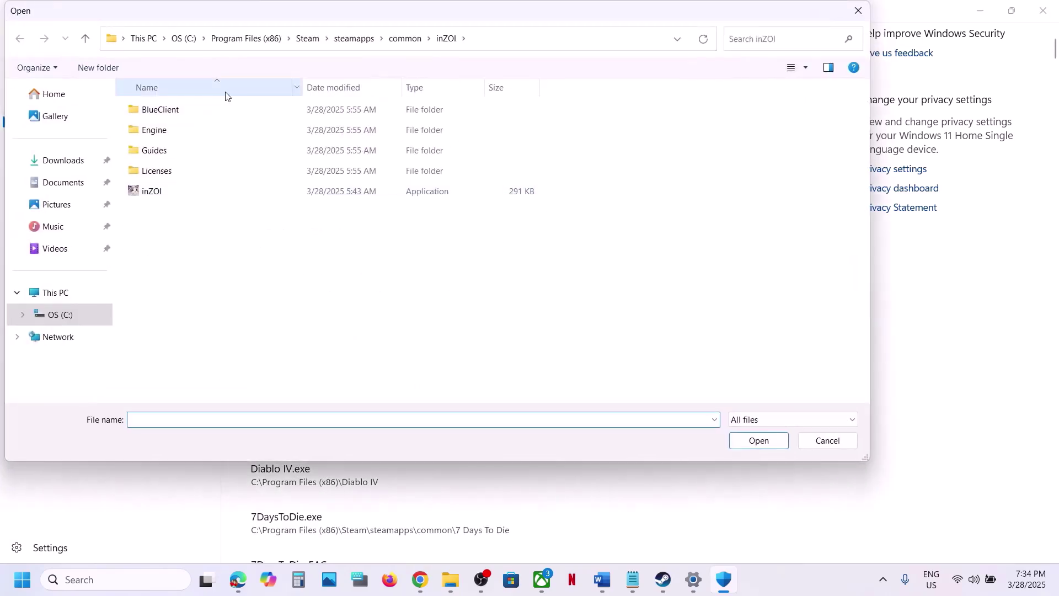
{"action": "double_click", "coordinate": [184, 118]}
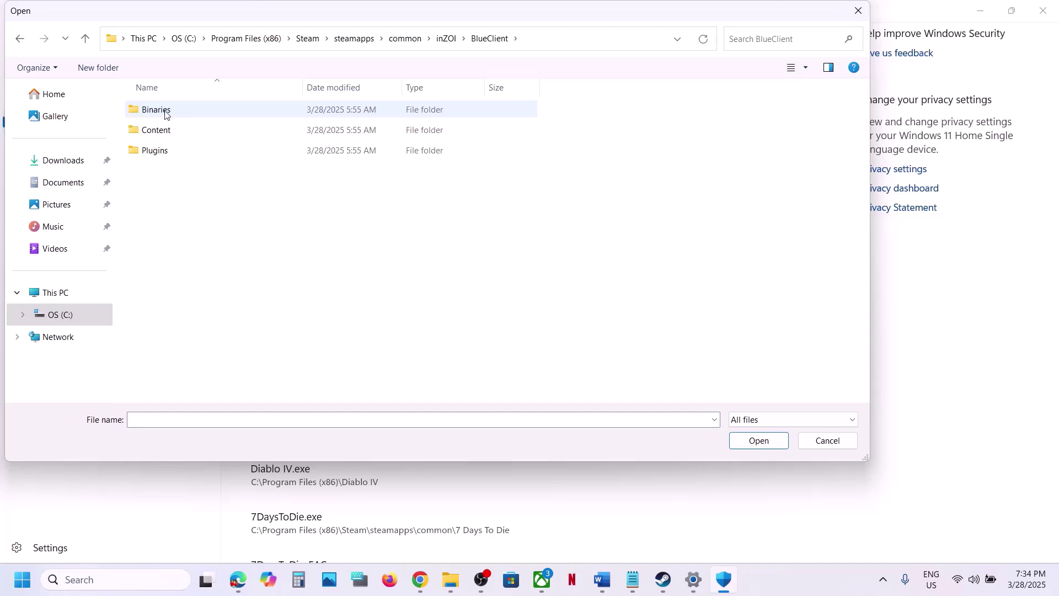
{"action": "double_click", "coordinate": [165, 112]}
{"action": "double_click", "coordinate": [185, 112]}
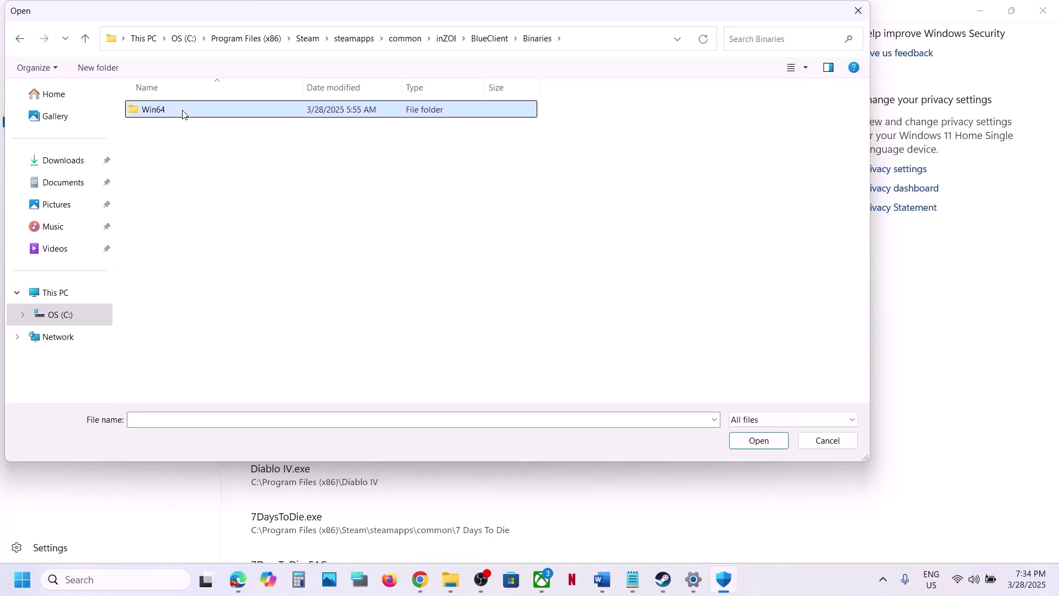
{"action": "left_click", "coordinate": [197, 131]}
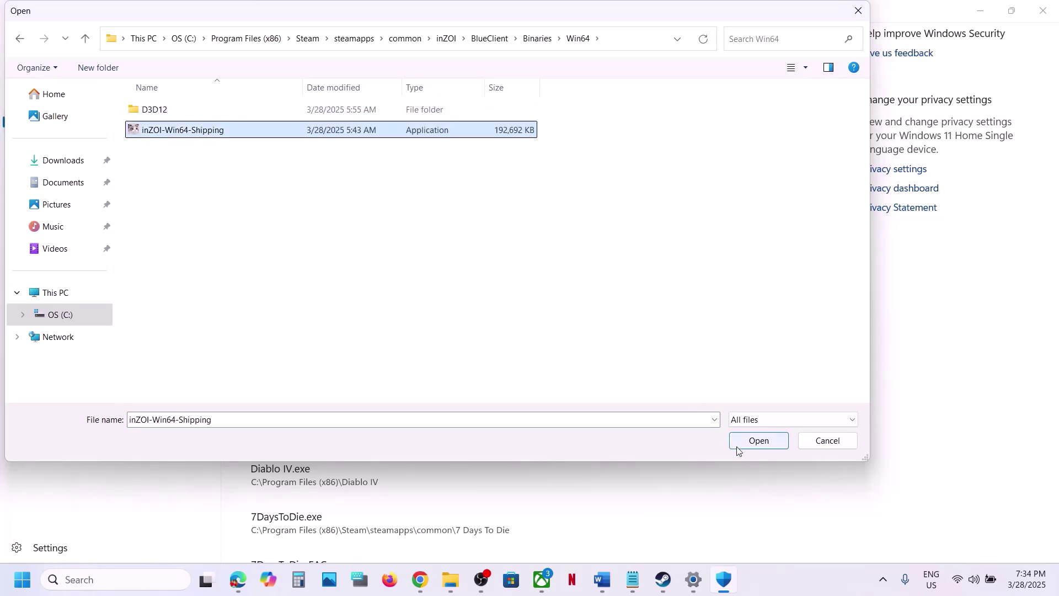
{"action": "left_click", "coordinate": [758, 441]}
Open Control Panel and go through System and Security to the list of apps allowed through Windows Defender Firewall.
{"action": "left_click", "coordinate": [137, 580]}
{"action": "type", "text": "contro"}
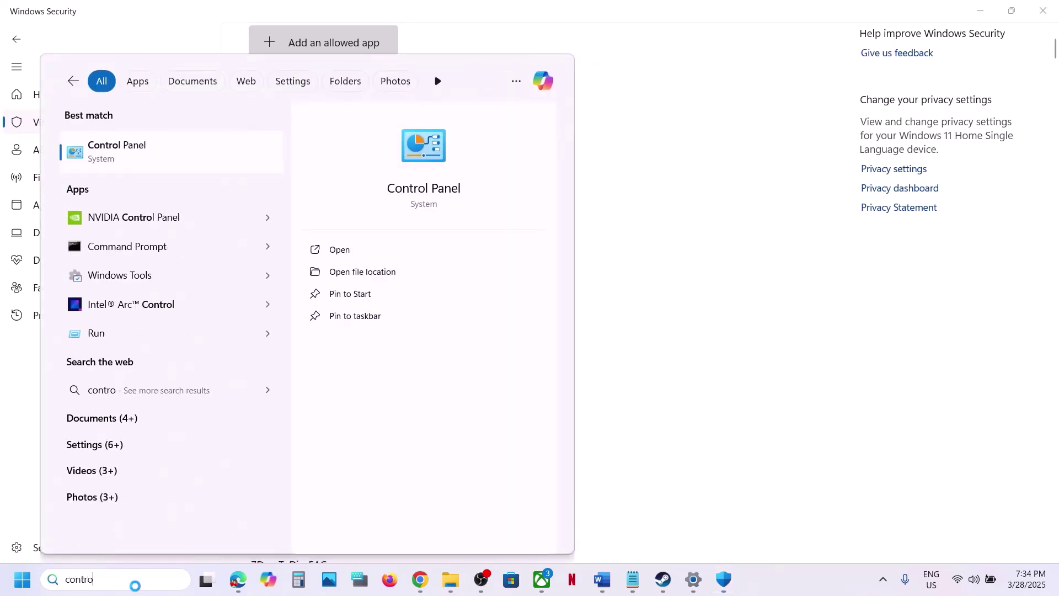
{"action": "key", "text": "Return"}
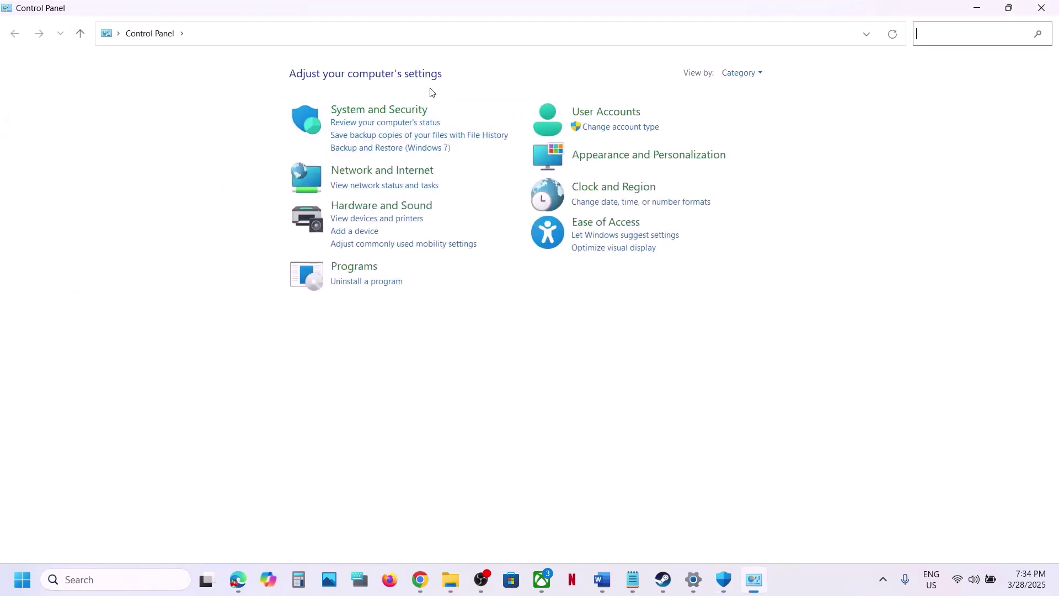
{"action": "left_click", "coordinate": [374, 111]}
{"action": "left_click", "coordinate": [269, 124]}
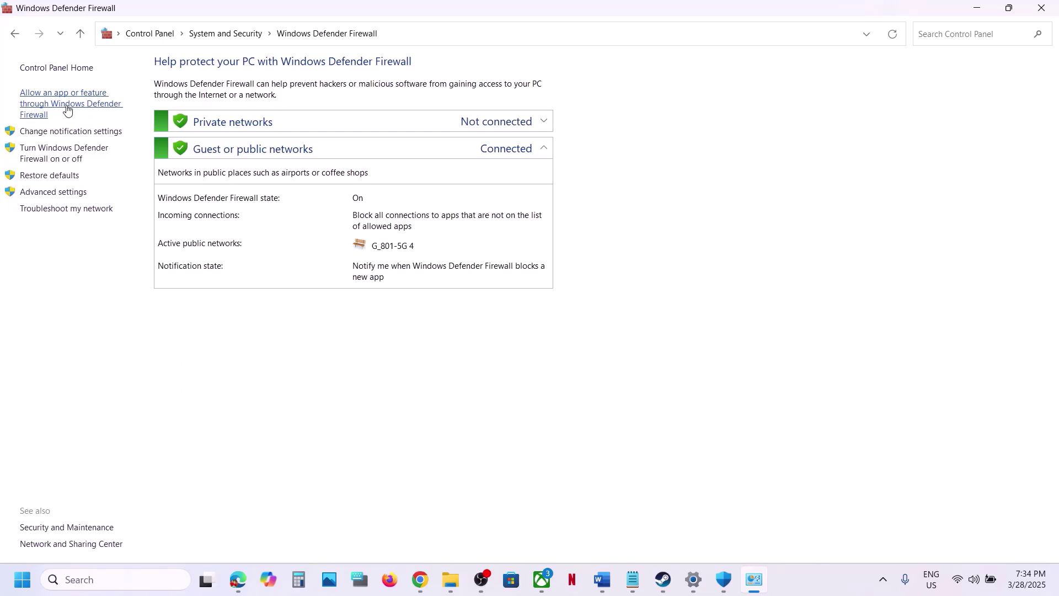
{"action": "left_click", "coordinate": [67, 110]}
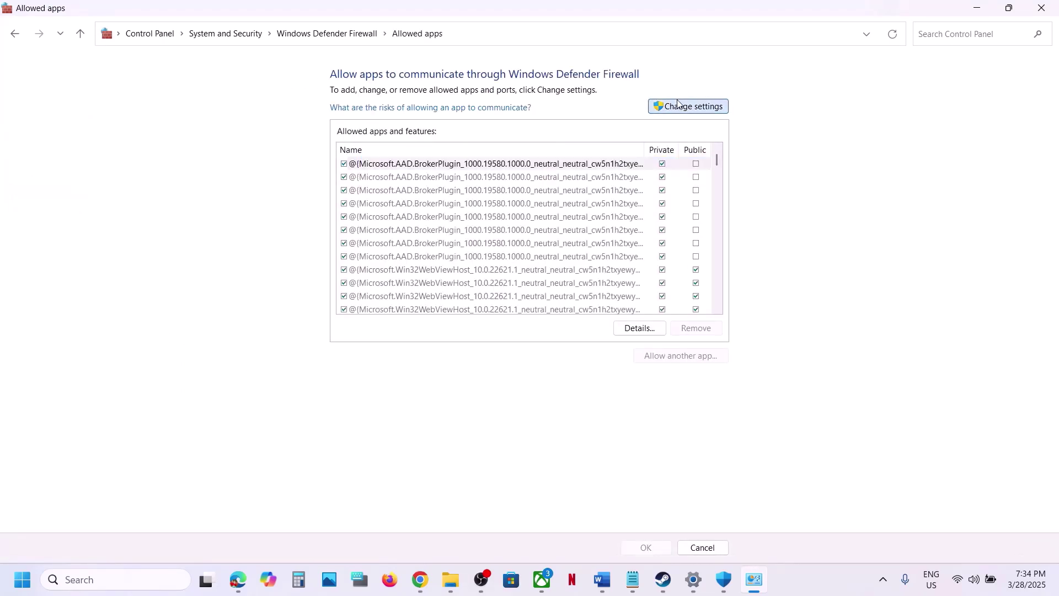
Try to add inZOI-Win64-Shipping from inZOI\BlueClient\Binaries\Win64 to the apps allowed through Windows Defender Firewall.
{"action": "left_click", "coordinate": [684, 106]}
{"action": "left_click", "coordinate": [684, 358]}
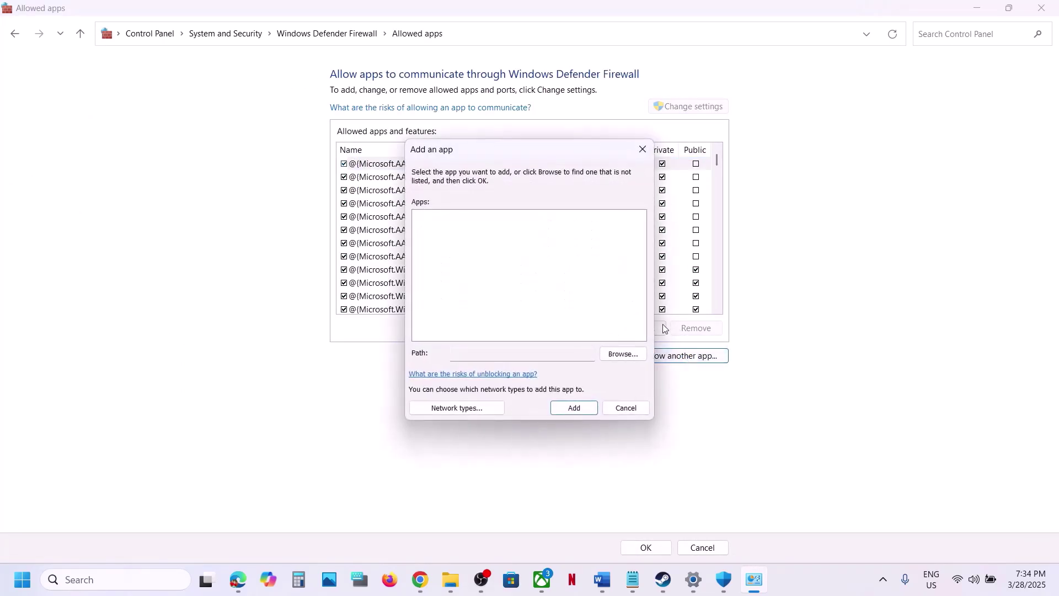
{"action": "left_click", "coordinate": [620, 353]}
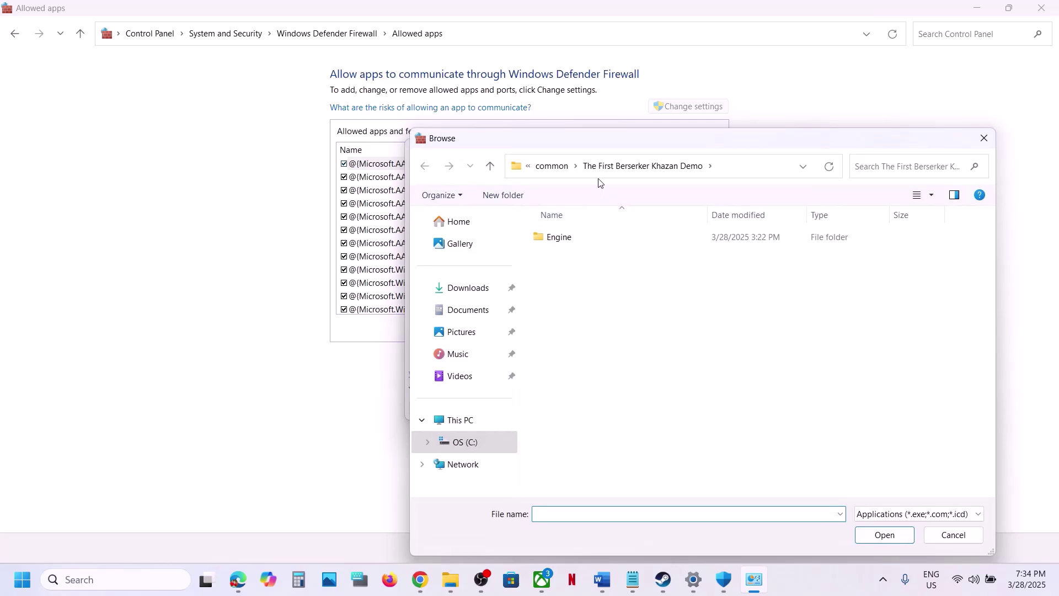
{"action": "left_click", "coordinate": [551, 166]}
{"action": "double_click", "coordinate": [568, 258]}
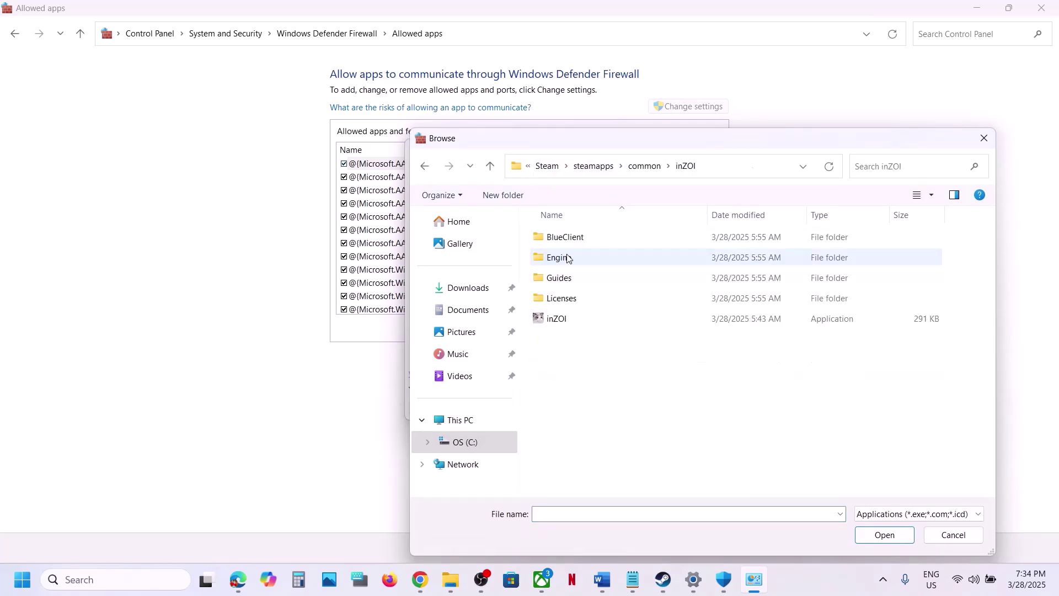
{"action": "double_click", "coordinate": [575, 241]}
{"action": "left_click", "coordinate": [574, 244]}
{"action": "double_click", "coordinate": [574, 245]}
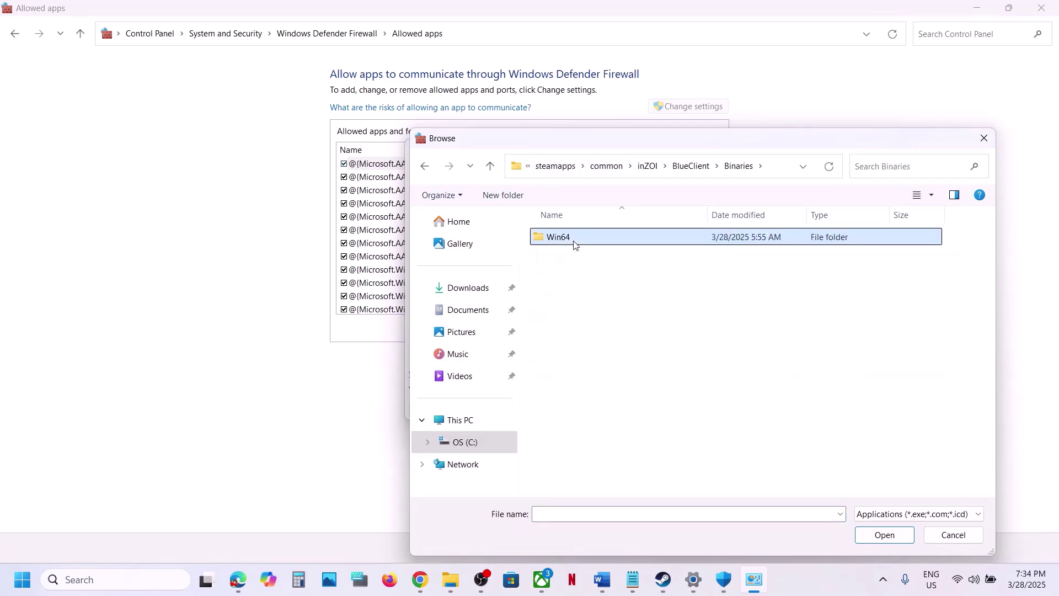
{"action": "double_click", "coordinate": [574, 245]}
{"action": "left_click", "coordinate": [578, 258]}
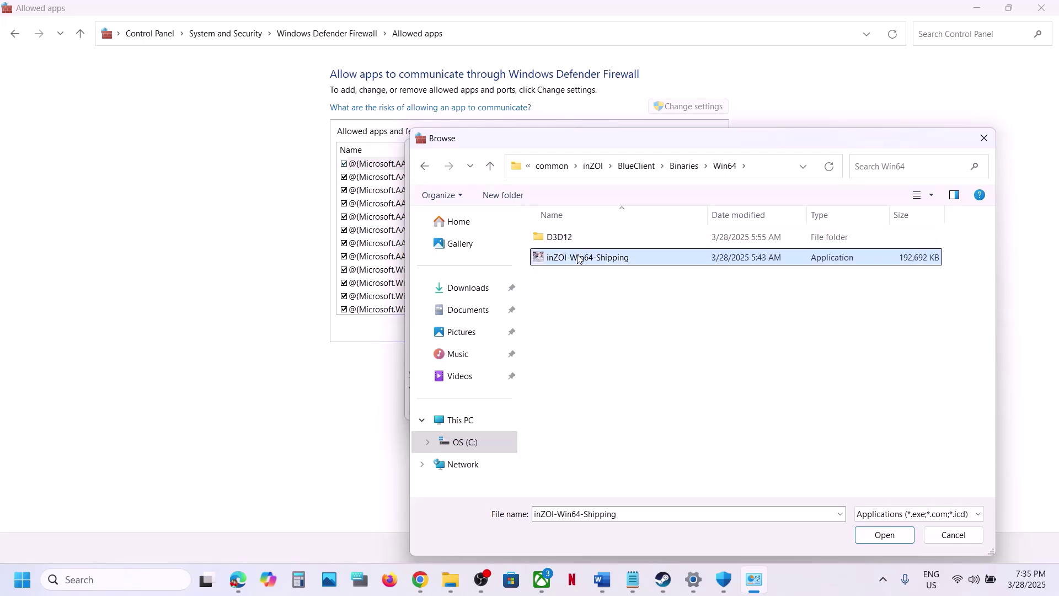
{"action": "left_click", "coordinate": [872, 536]}
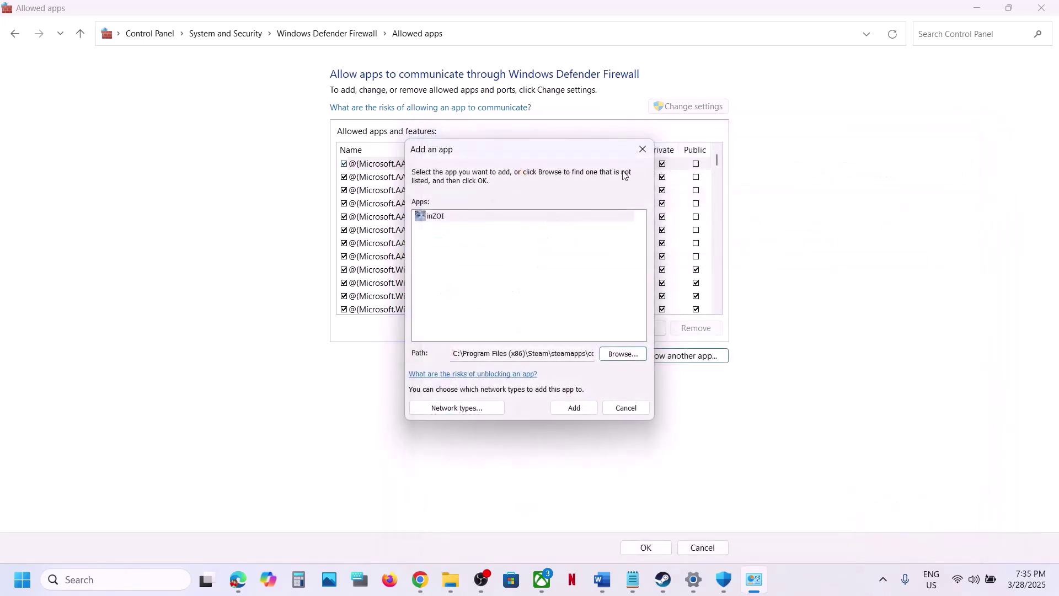
{"action": "left_click", "coordinate": [575, 410]}
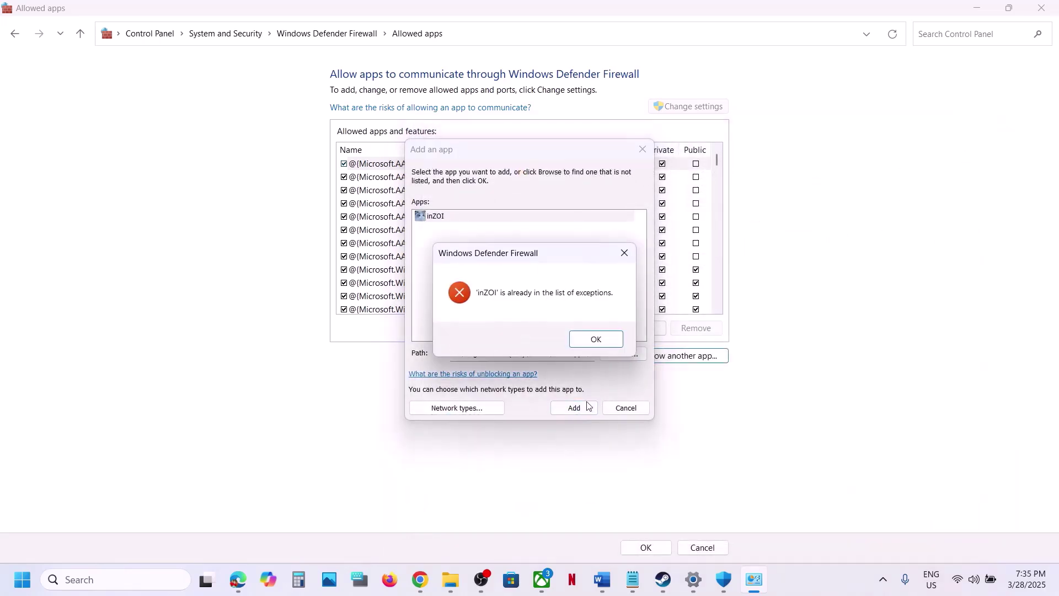
{"action": "left_click", "coordinate": [598, 343]}
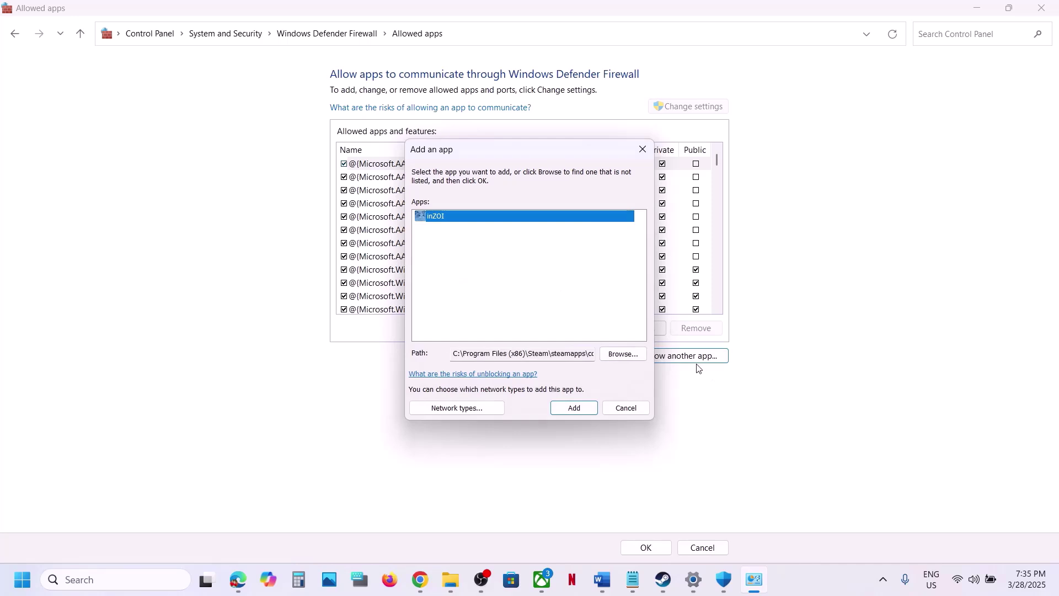
Try to add the inZOI application from steamapps\common\inZOI as another allowed firewall app, and leave the Add an app dialog.
{"action": "left_click", "coordinate": [634, 356]}
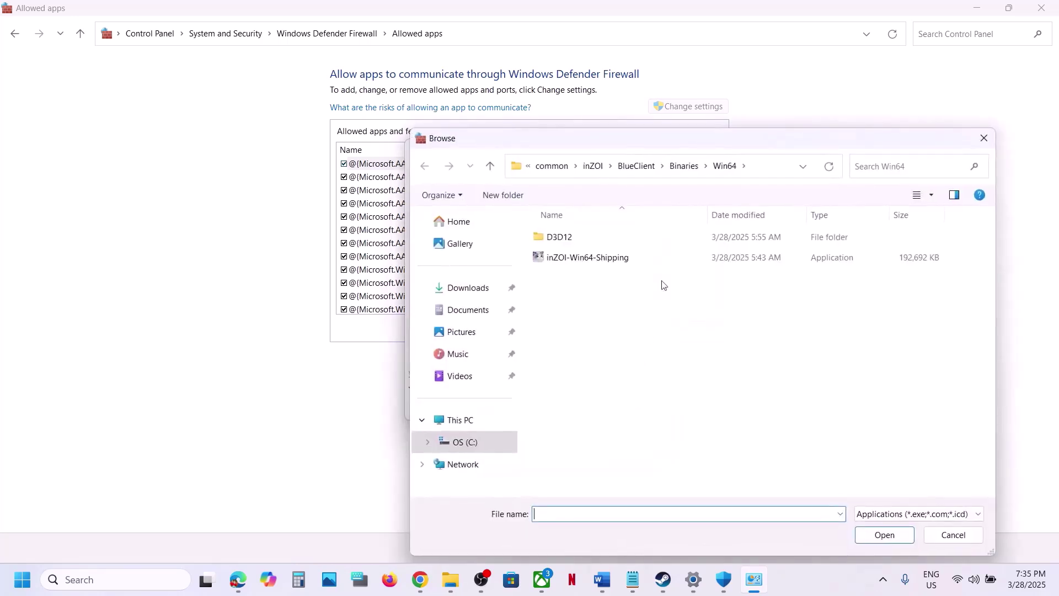
{"action": "left_click", "coordinate": [490, 172]}
{"action": "left_click", "coordinate": [490, 172]}
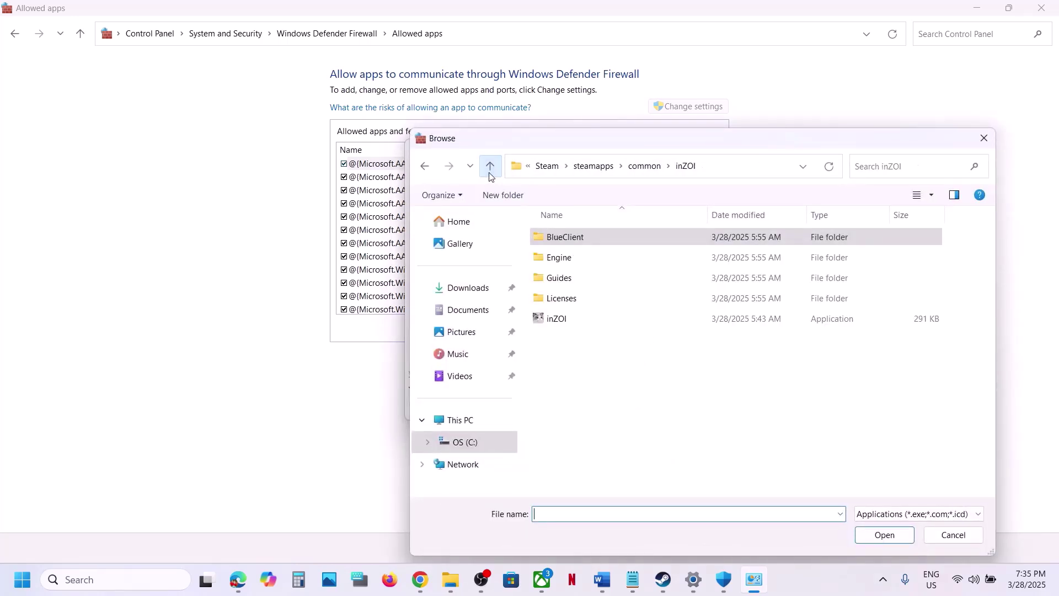
{"action": "left_click", "coordinate": [554, 320]}
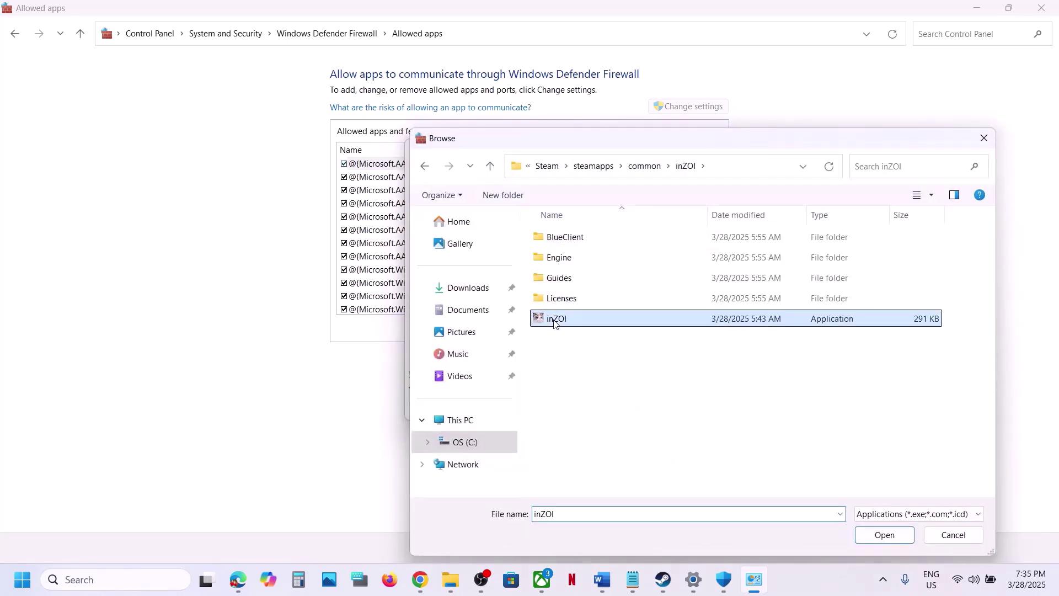
{"action": "left_click", "coordinate": [881, 533]}
{"action": "left_click", "coordinate": [571, 409]}
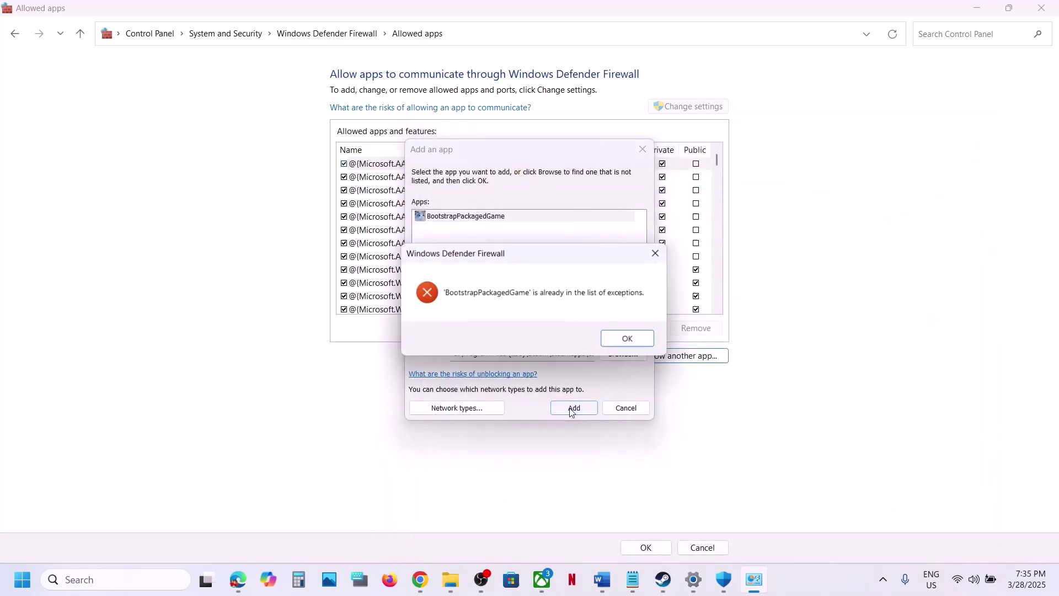
{"action": "left_click", "coordinate": [616, 339]}
{"action": "left_click", "coordinate": [643, 149]}
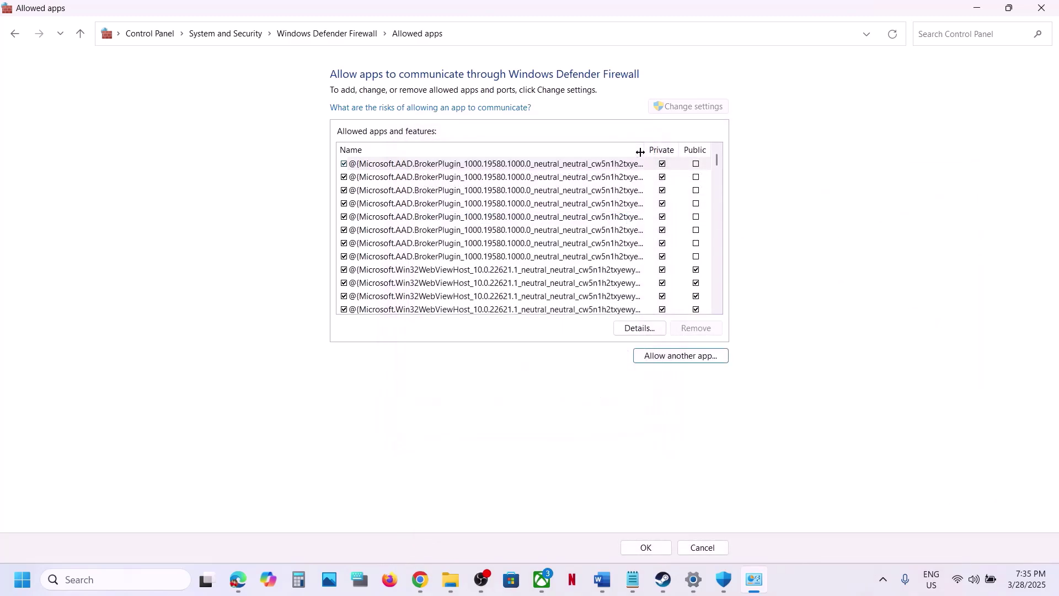
Find the inZOI entries in the firewall's allowed apps list to check their Private and Public access, and close Control Panel.
{"action": "left_click", "coordinate": [491, 296]}
{"action": "type", "text": "in"}
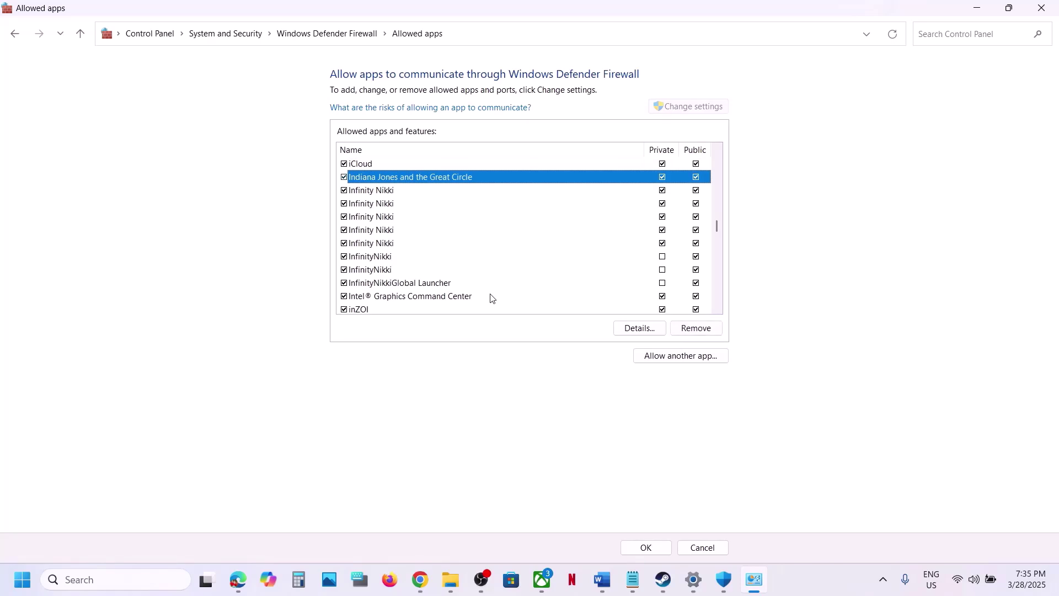
{"action": "left_click", "coordinate": [377, 305]}
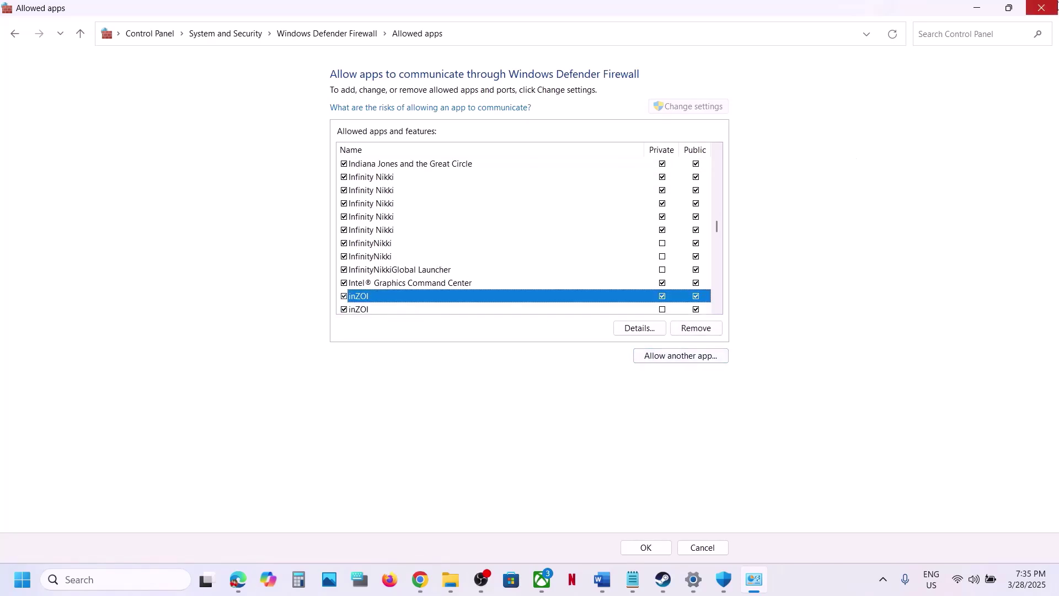
{"action": "left_click", "coordinate": [1042, 8]}
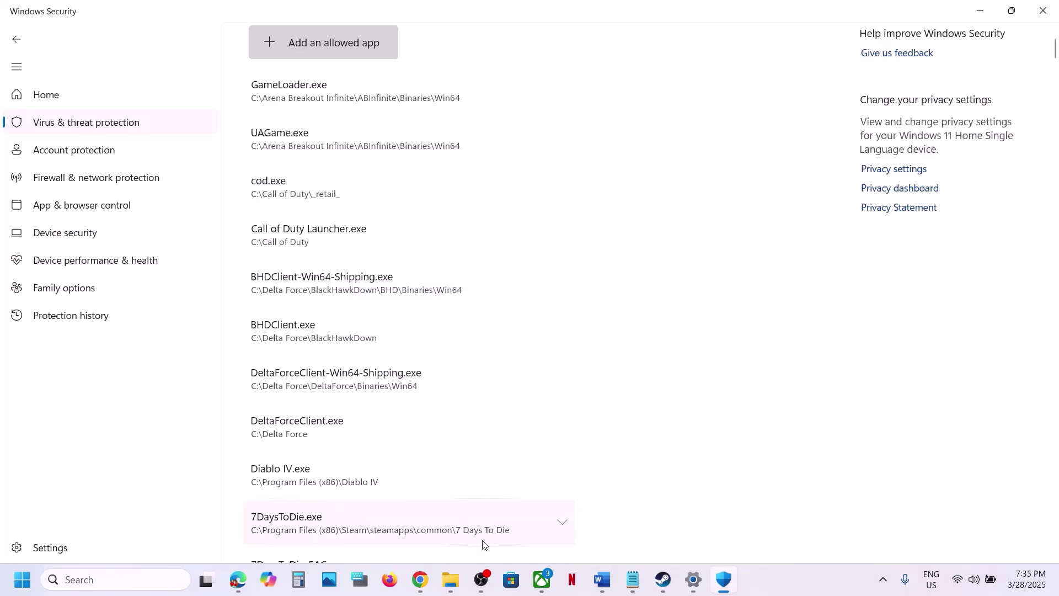
Highlight the Step 11 text about Alt + Enter in the Word document, and switch to inZOI's library page in Steam.
{"action": "left_click", "coordinate": [602, 579]}
{"action": "scroll", "coordinate": [399, 379], "scroll_direction": "down", "scroll_amount": 1}
{"action": "scroll", "coordinate": [399, 379], "scroll_direction": "down", "scroll_amount": 2}
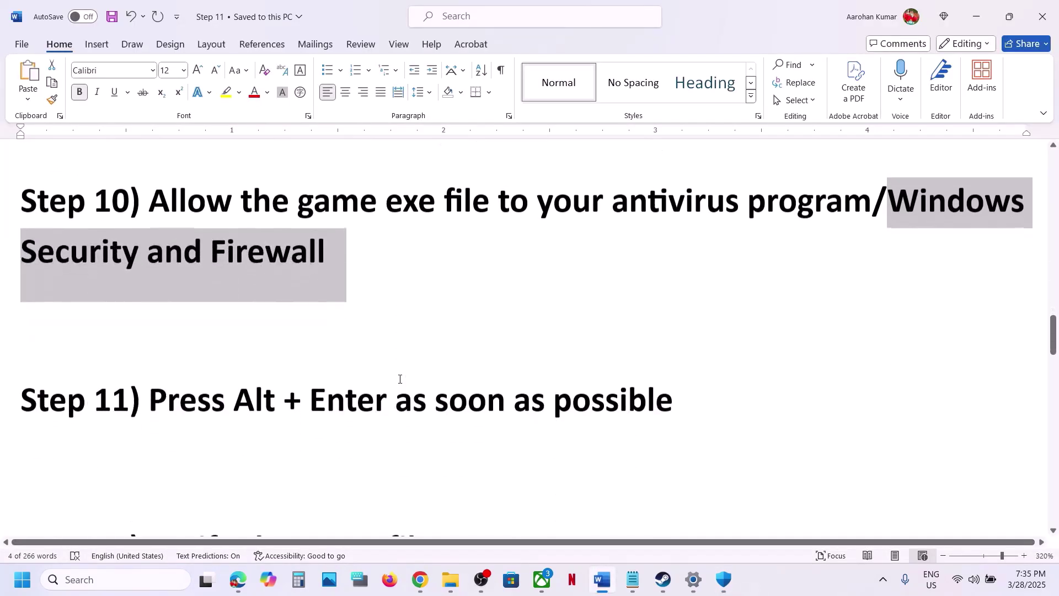
{"action": "left_click_drag", "start_coordinate": [186, 407], "coordinate": [635, 422]}
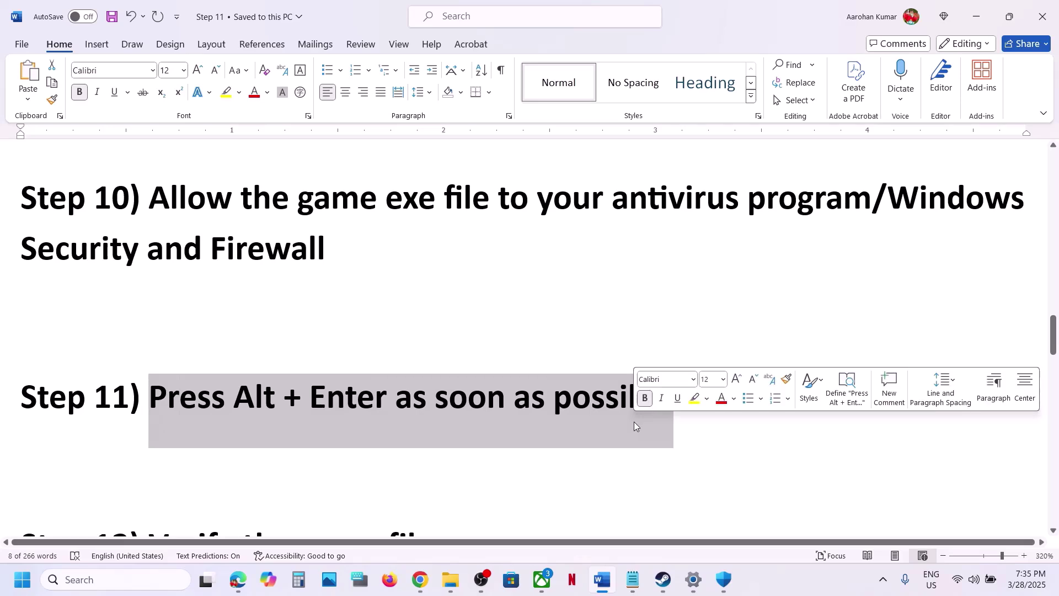
{"action": "left_click", "coordinate": [662, 579]}
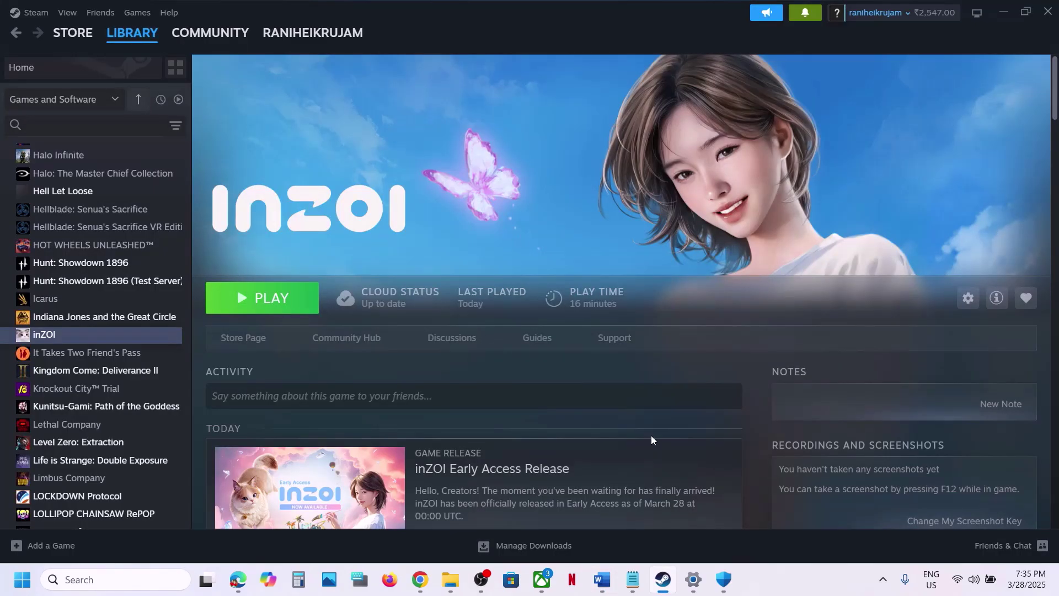
Return to the Word document and highlight the Step 12 text about verifying the game files.
{"action": "left_click", "coordinate": [602, 579]}
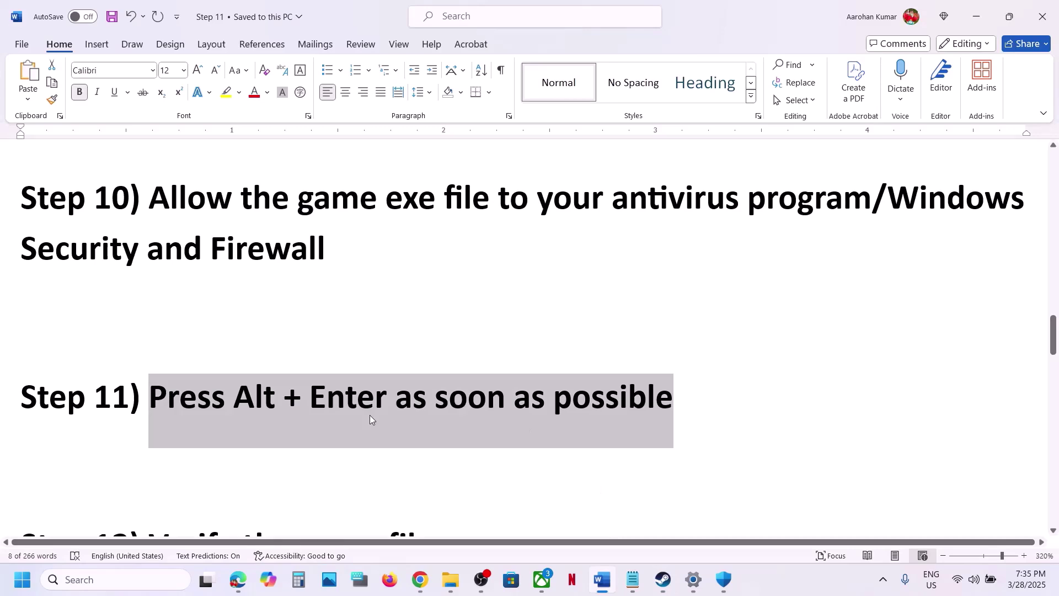
{"action": "scroll", "coordinate": [369, 415], "scroll_direction": "down", "scroll_amount": 3}
{"action": "left_click_drag", "start_coordinate": [149, 397], "coordinate": [416, 408]}
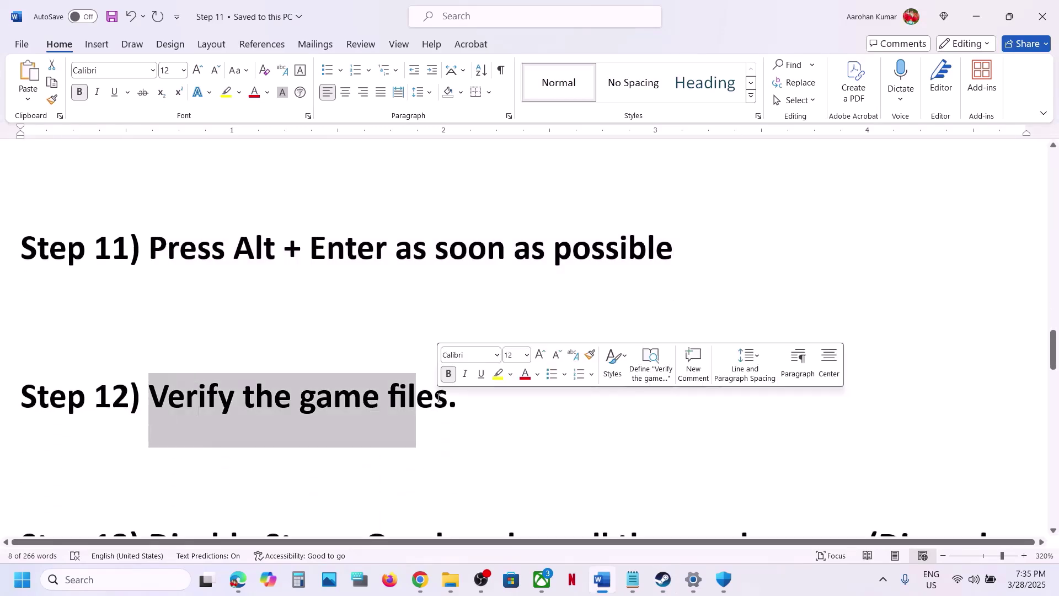
In Steam, view the option for verifying game file integrity in inZOI's Installed Files properties, and close the properties.
{"action": "left_click", "coordinate": [662, 577]}
{"action": "right_click", "coordinate": [105, 337]}
{"action": "mouse_move", "coordinate": [151, 411]}
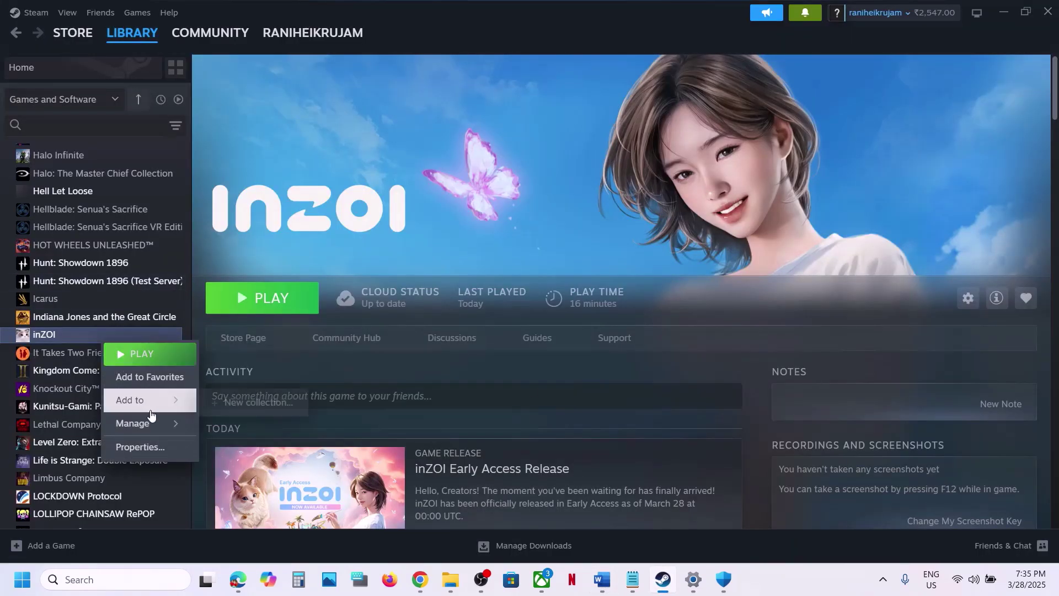
{"action": "left_click", "coordinate": [141, 446]}
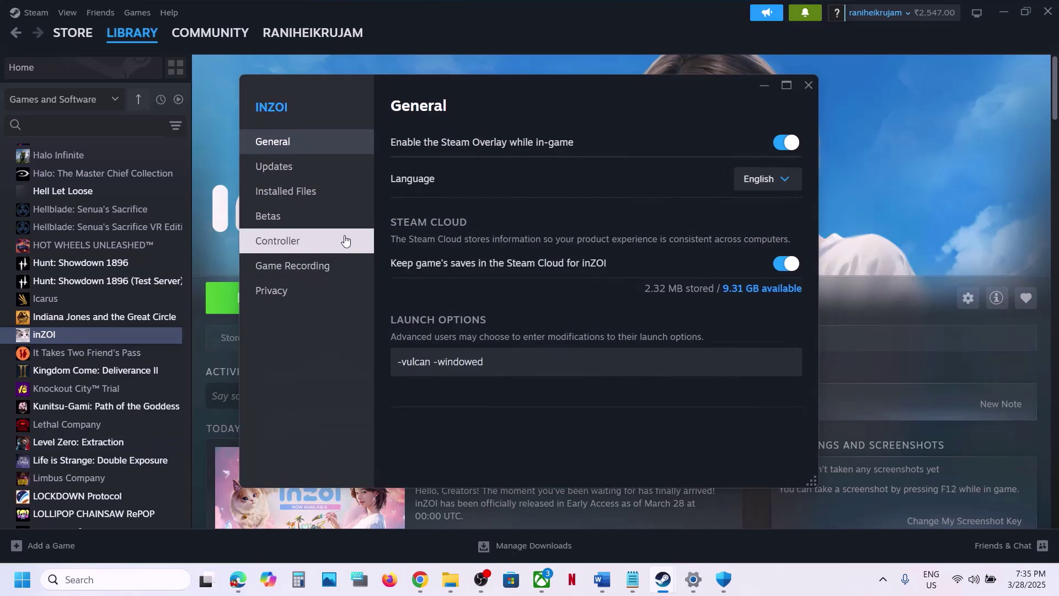
{"action": "left_click", "coordinate": [311, 203]}
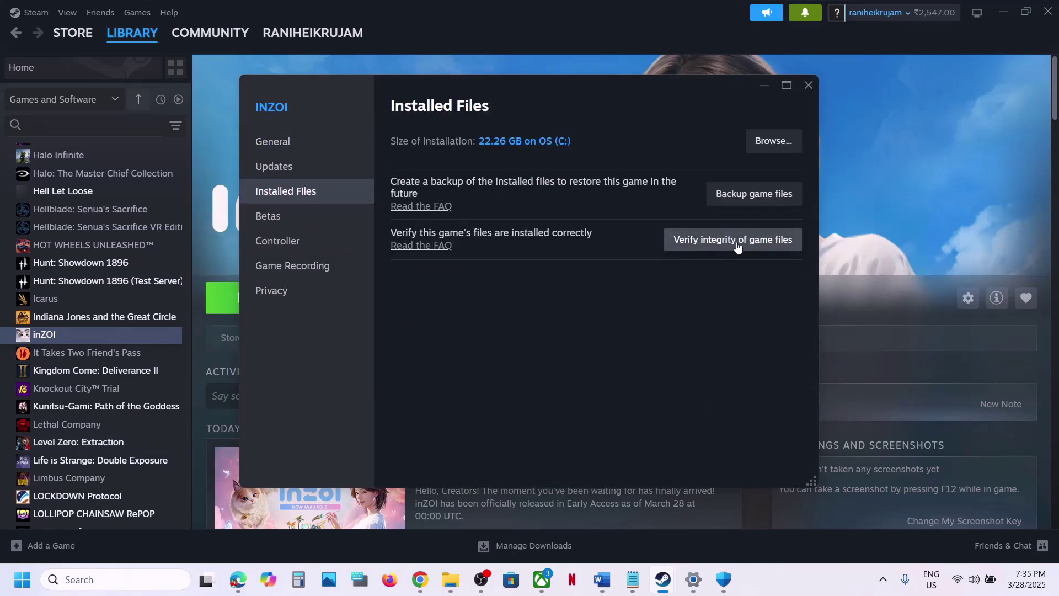
{"action": "left_click", "coordinate": [809, 85]}
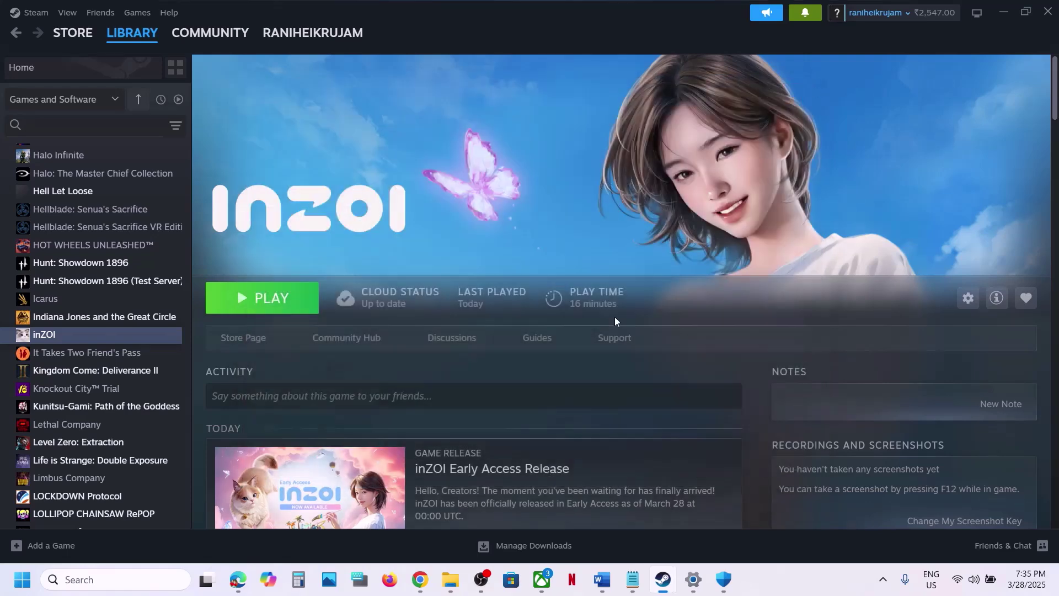
Open a new File Explorer window and go to the current user's profile folder under Users on the C: drive.
{"action": "right_click", "coordinate": [455, 588]}
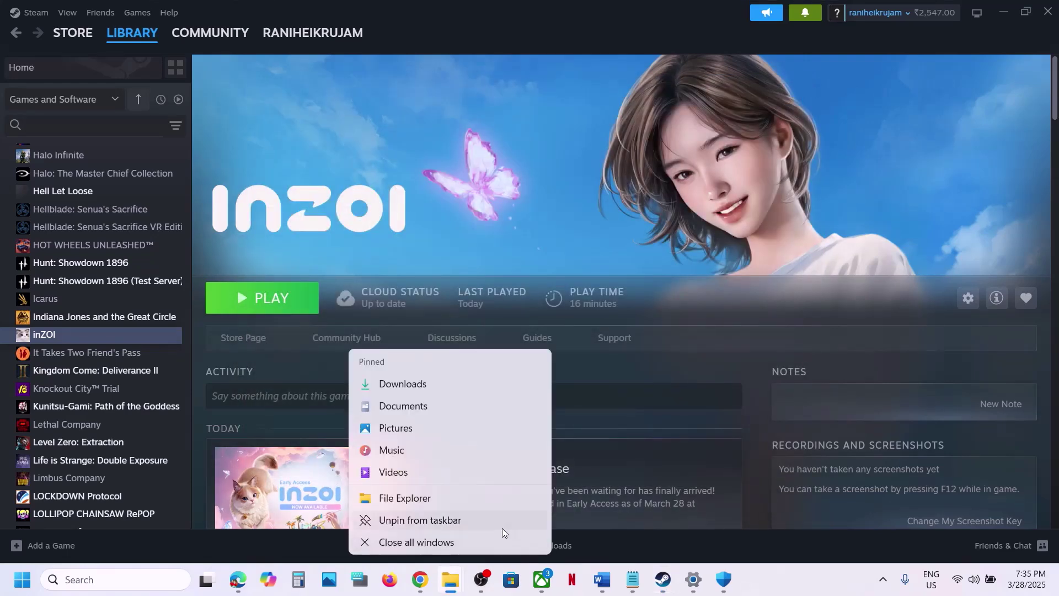
{"action": "left_click", "coordinate": [398, 499]}
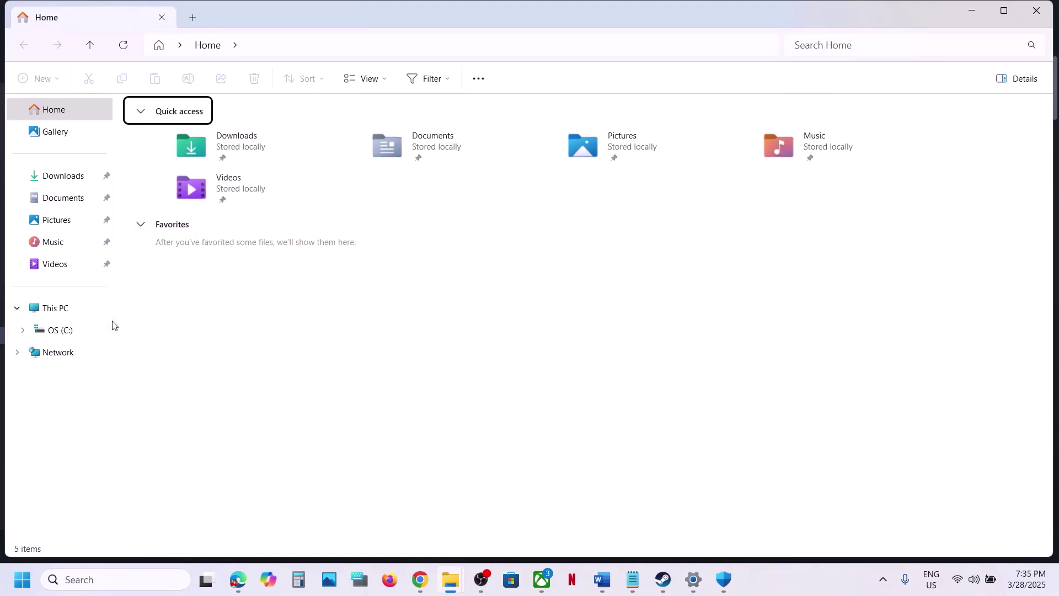
{"action": "left_click", "coordinate": [75, 316]}
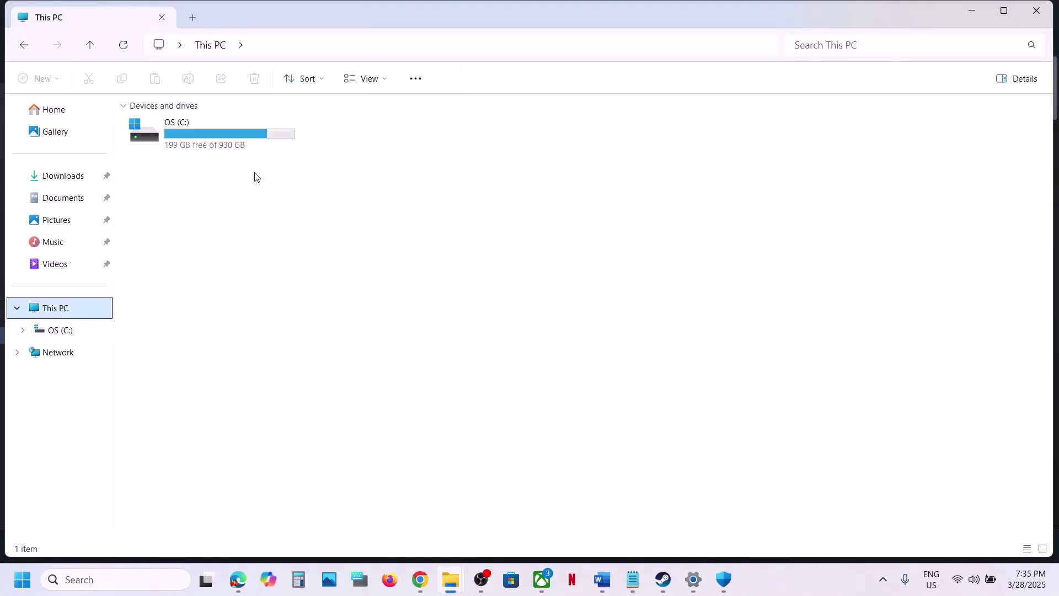
{"action": "double_click", "coordinate": [230, 144]}
{"action": "scroll", "coordinate": [222, 147], "scroll_direction": "down", "scroll_amount": 1}
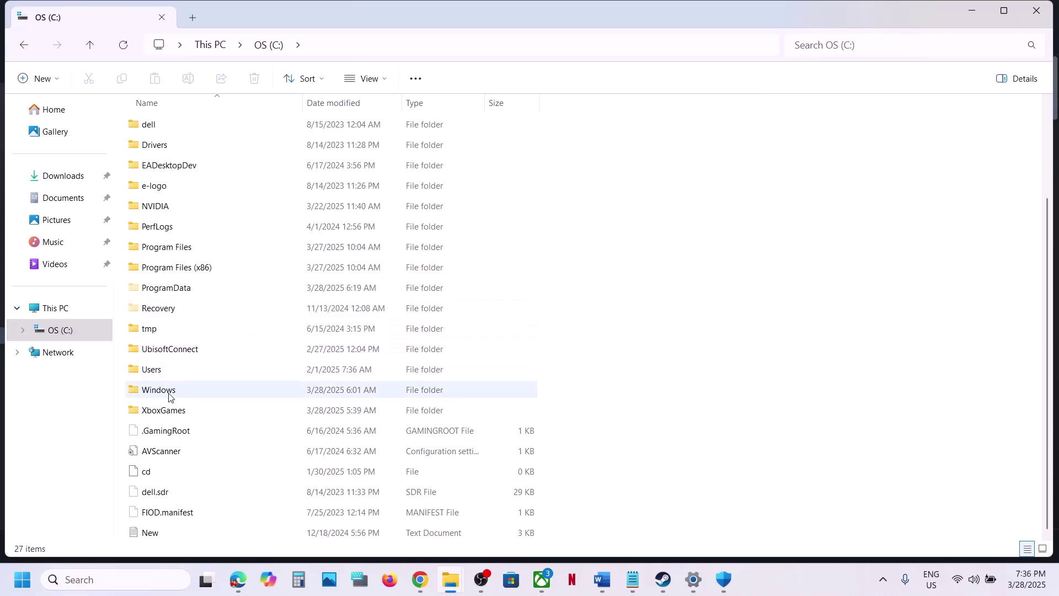
{"action": "double_click", "coordinate": [158, 374]}
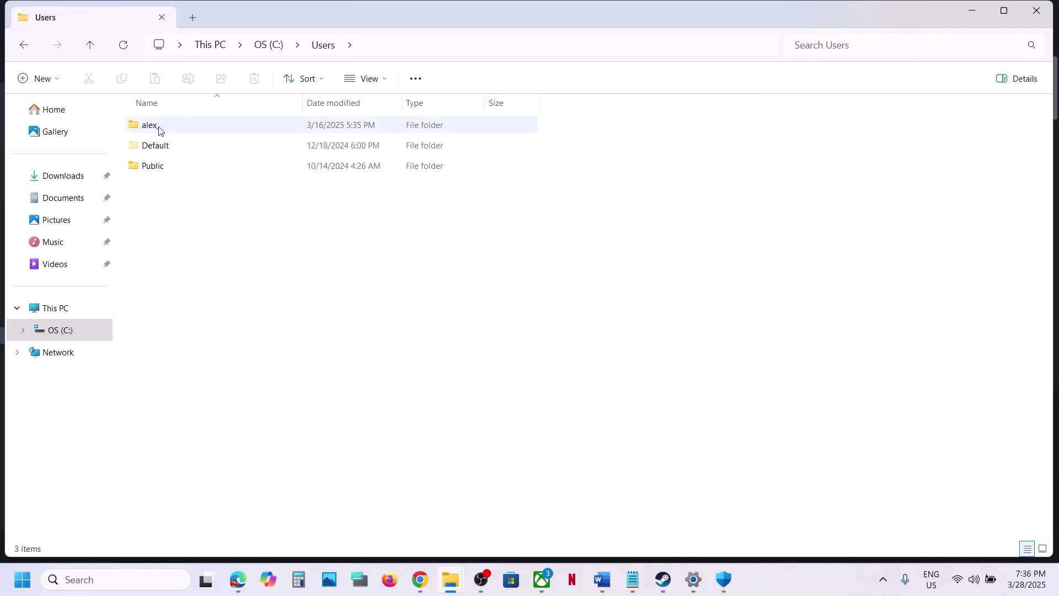
{"action": "double_click", "coordinate": [158, 126]}
Check the Hidden items display option for the AppData folder, and open AppData's Local folder.
{"action": "left_click", "coordinate": [176, 267]}
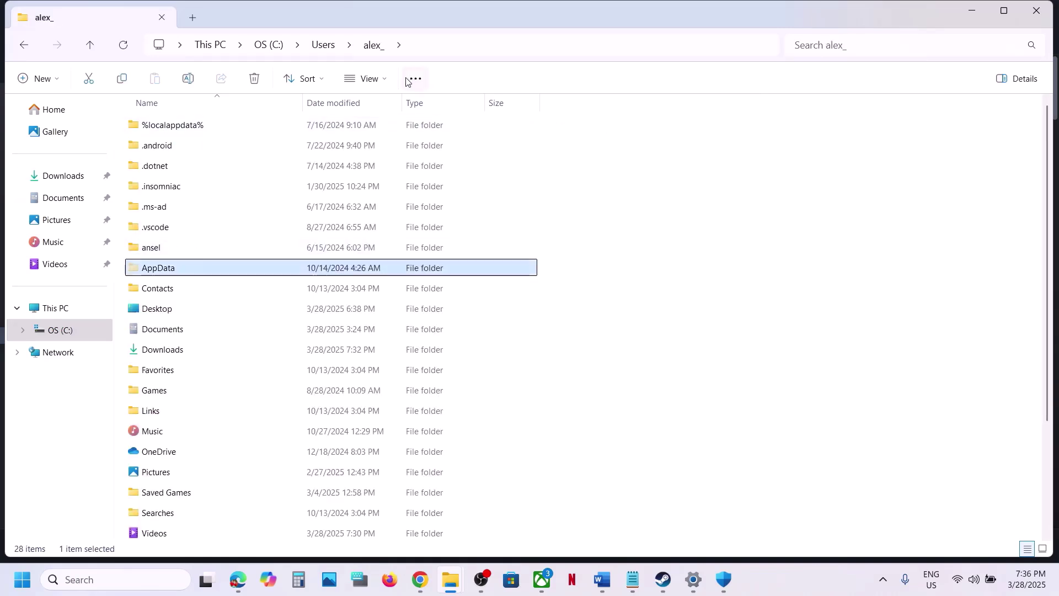
{"action": "left_click", "coordinate": [387, 78]}
{"action": "mouse_move", "coordinate": [416, 337]}
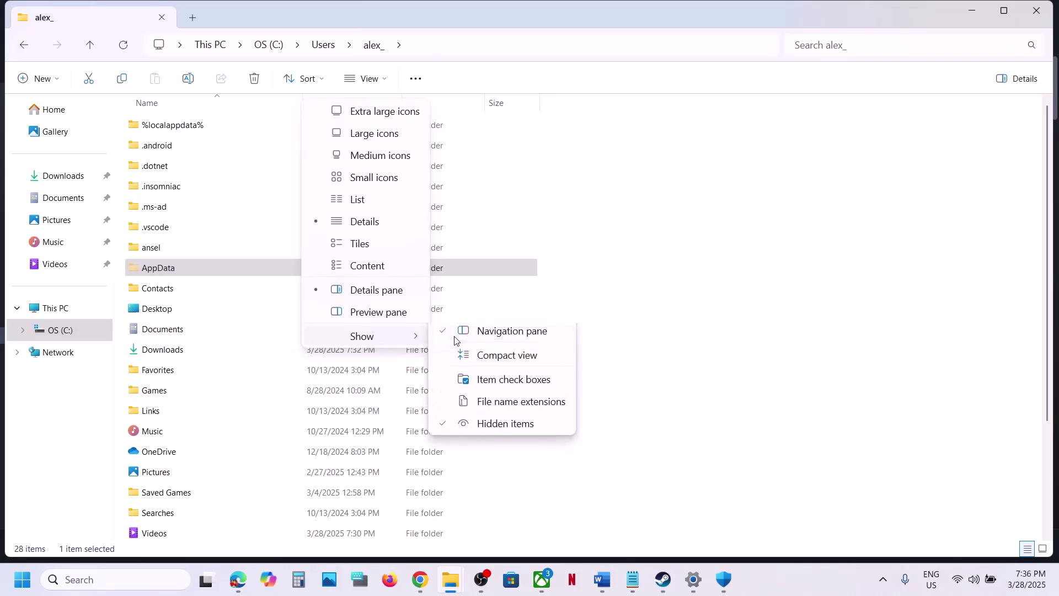
{"action": "left_click", "coordinate": [149, 267]}
{"action": "double_click", "coordinate": [150, 267]}
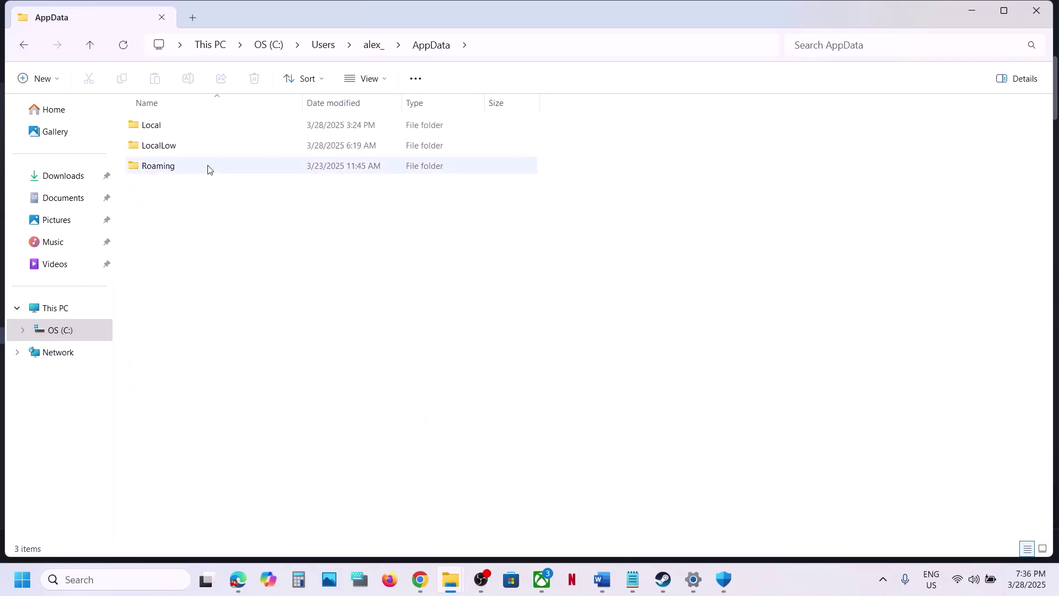
{"action": "left_click", "coordinate": [160, 133]}
{"action": "double_click", "coordinate": [160, 132]}
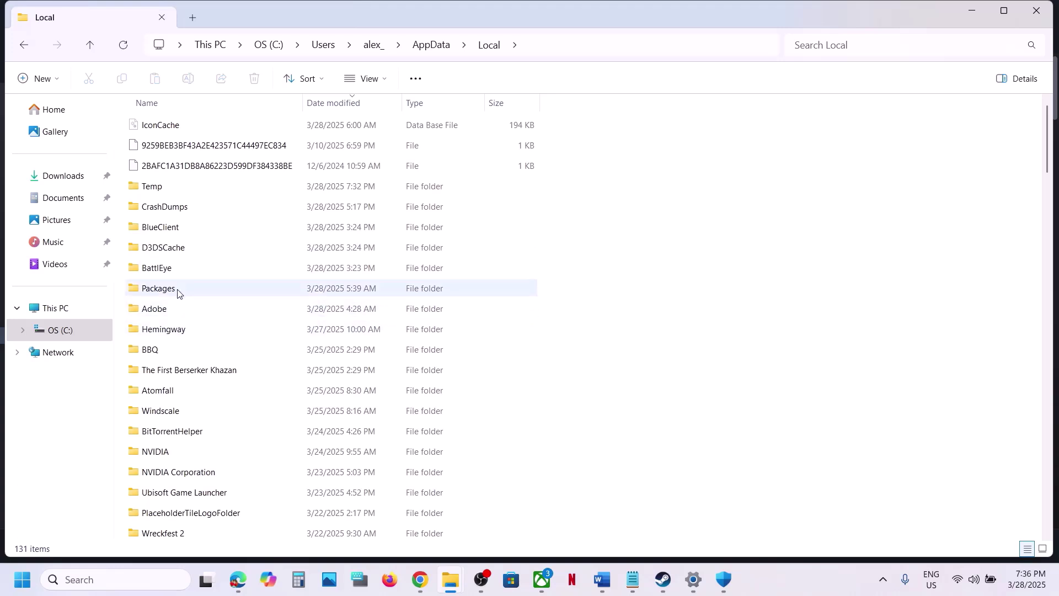
Copy the BlueClient folder from Local to the desktop as a backup, and place it in an empty area.
{"action": "left_click", "coordinate": [169, 232]}
{"action": "right_click", "coordinate": [169, 234]}
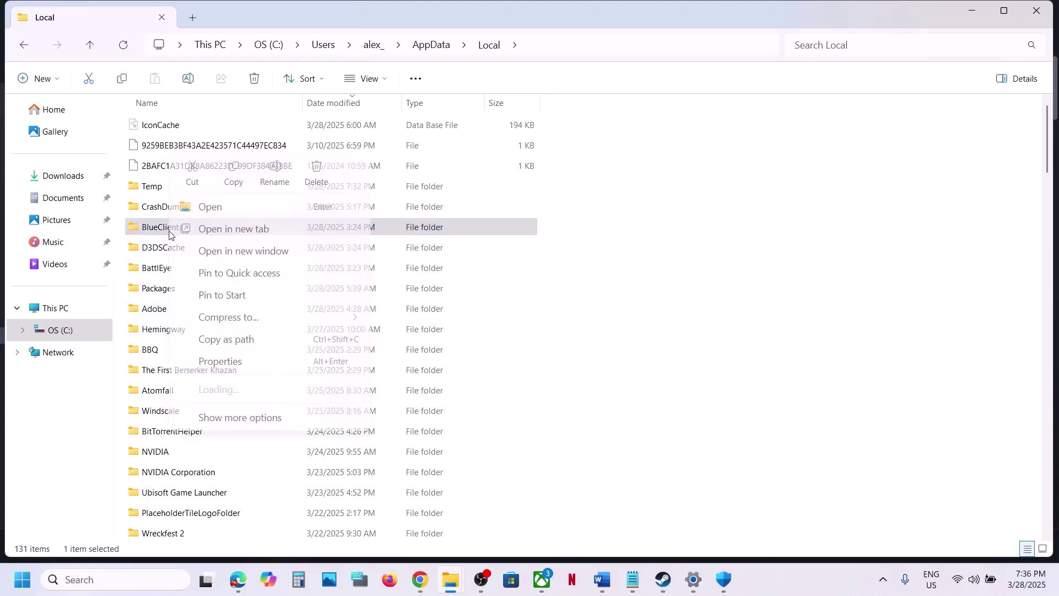
{"action": "left_click", "coordinate": [234, 180]}
{"action": "key", "text": "super+d"}
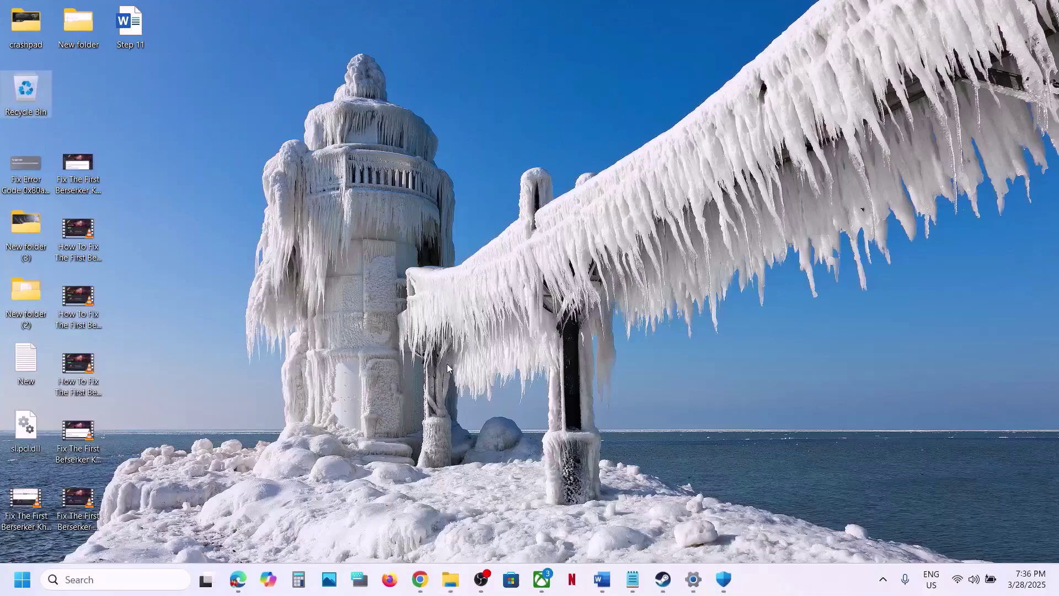
{"action": "key", "text": "ctrl+v"}
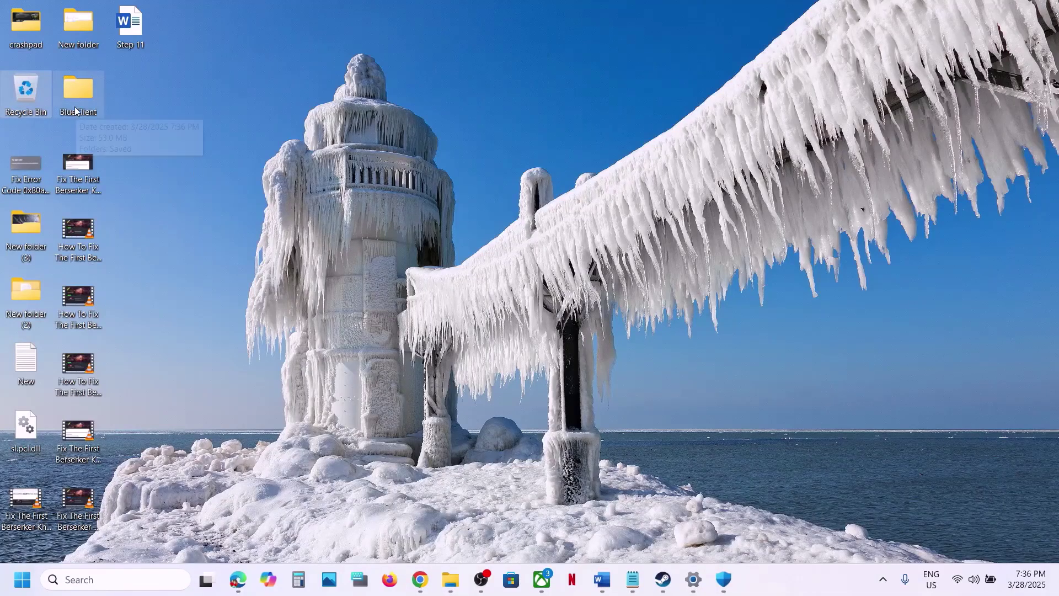
{"action": "left_click_drag", "start_coordinate": [80, 94], "coordinate": [511, 201]}
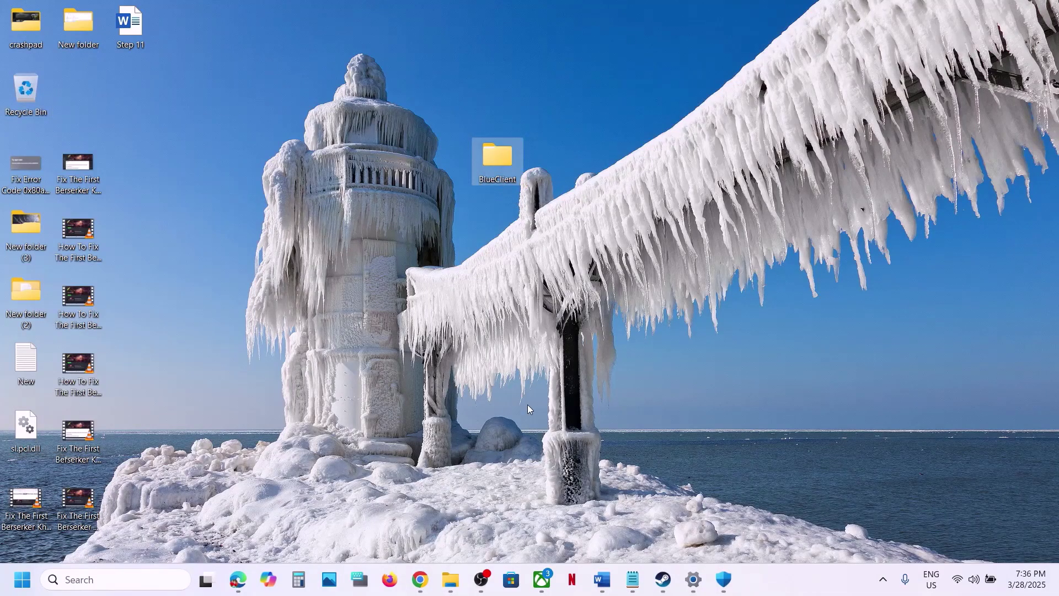
Return to the Local folder in File Explorer and rename its BlueClient folder as BlueClient.old.
{"action": "mouse_move", "coordinate": [458, 587]}
{"action": "left_click", "coordinate": [598, 524]}
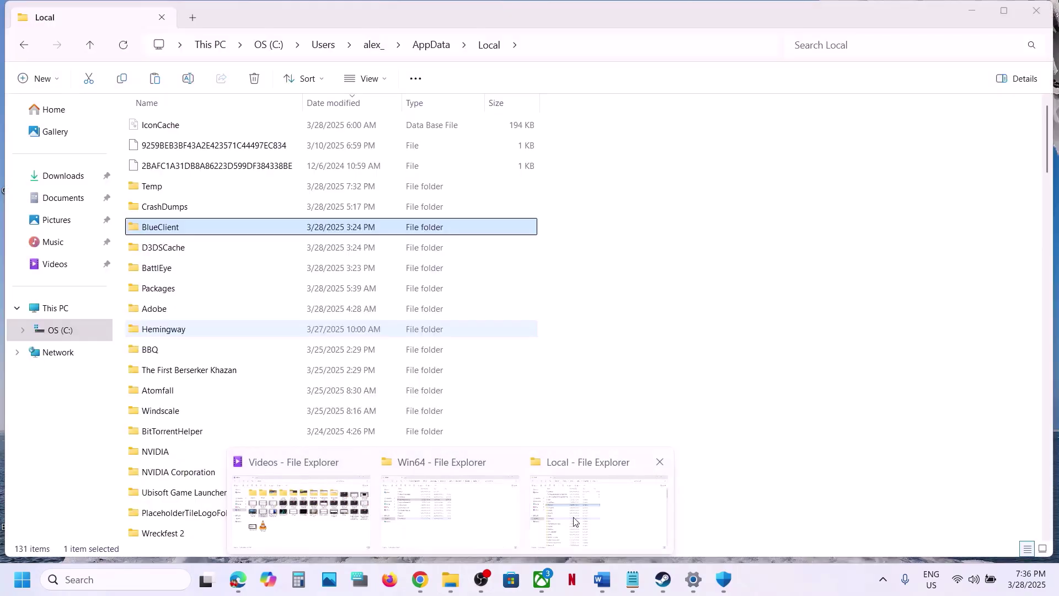
{"action": "right_click", "coordinate": [184, 235]}
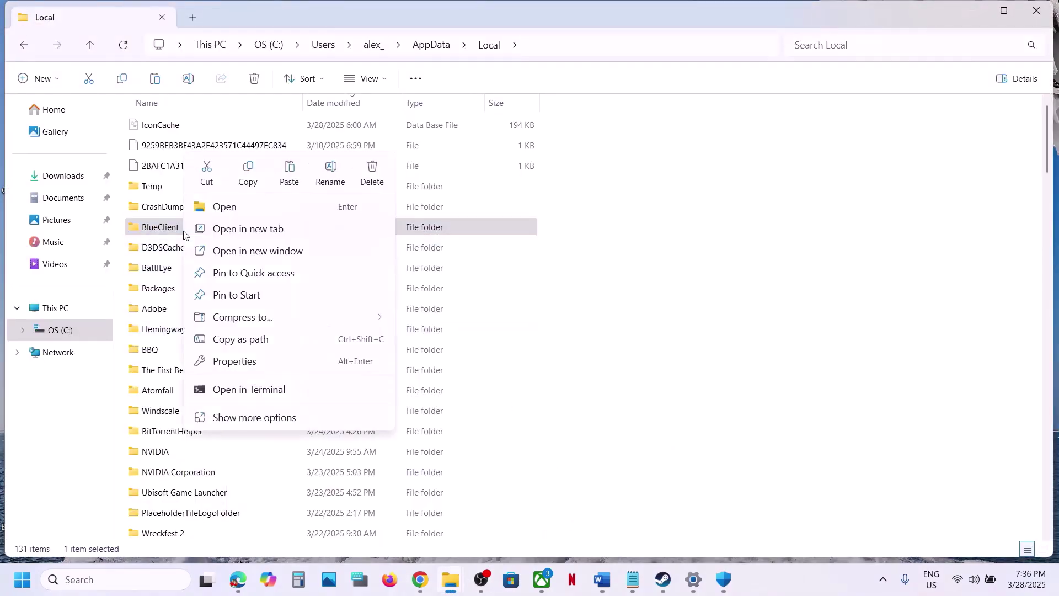
{"action": "left_click", "coordinate": [331, 173]}
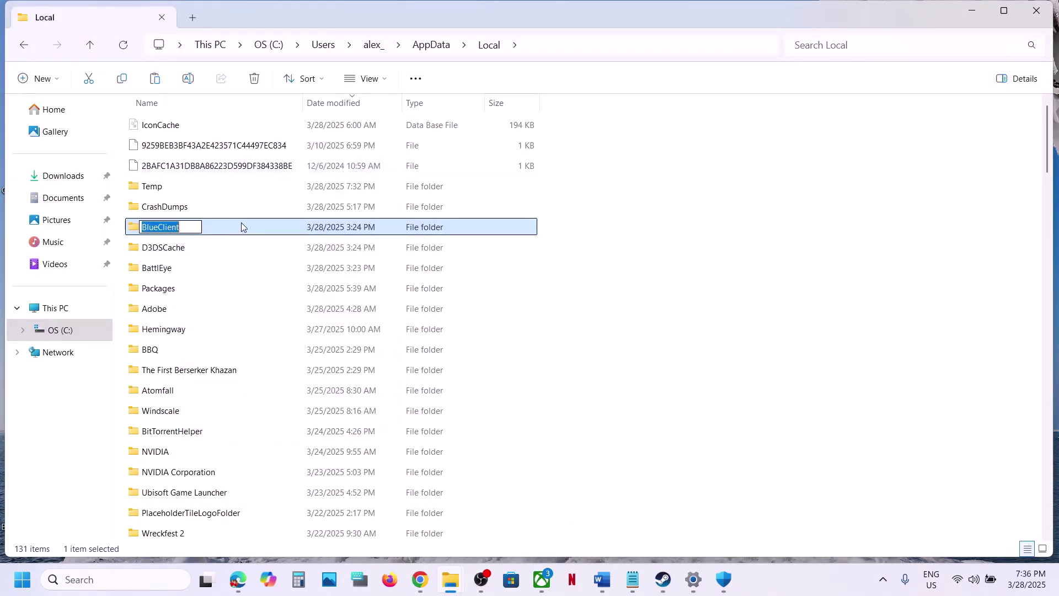
{"action": "left_click", "coordinate": [197, 230]}
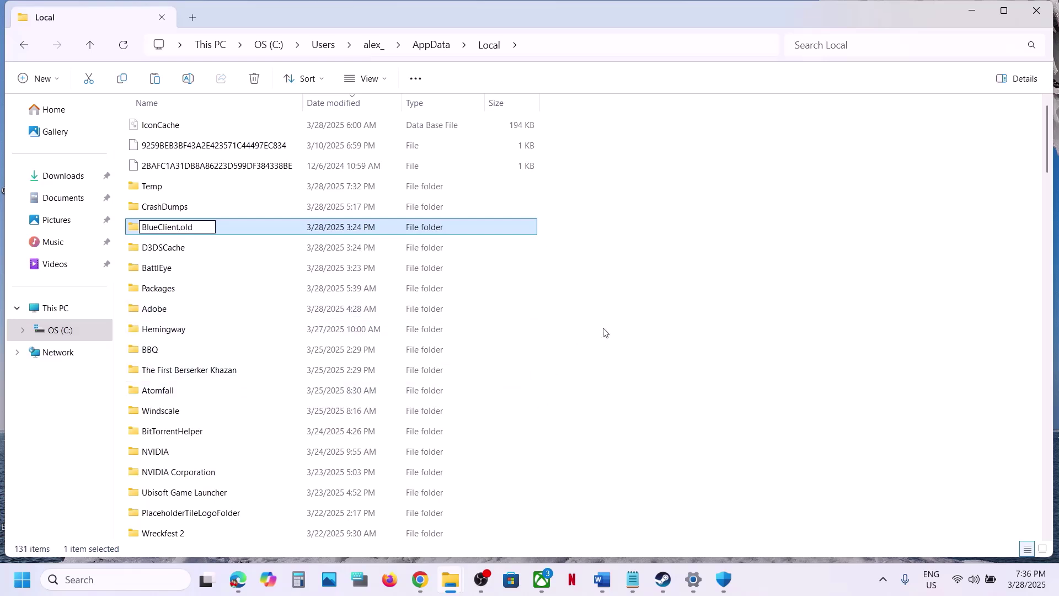
{"action": "key", "text": "Return"}
{"action": "left_click", "coordinate": [627, 329]}
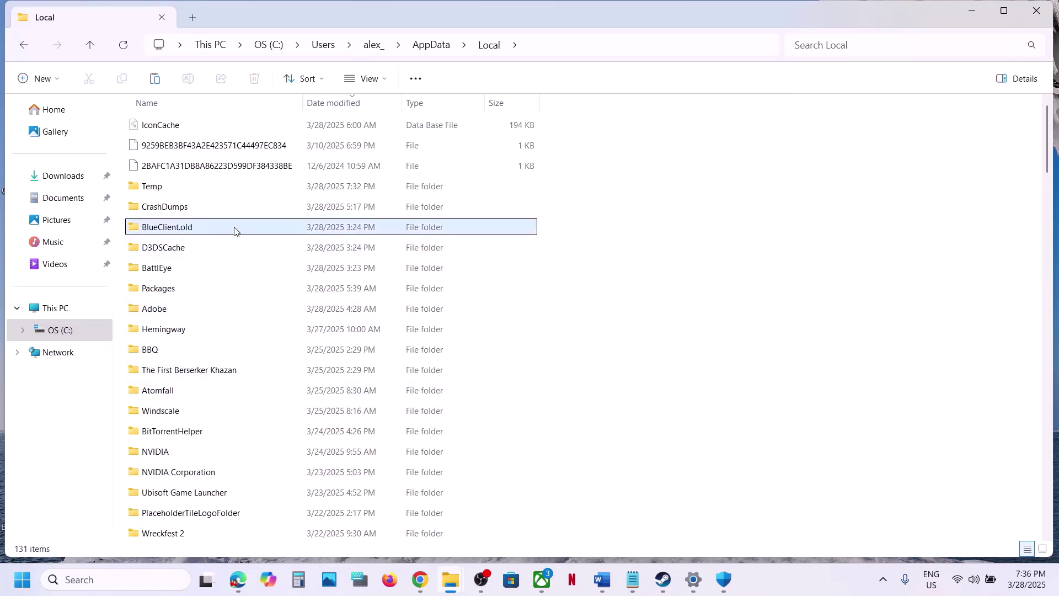
Check the BlueClient backup on the desktop, and return to the Local folder window.
{"action": "mouse_move", "coordinate": [234, 231]}
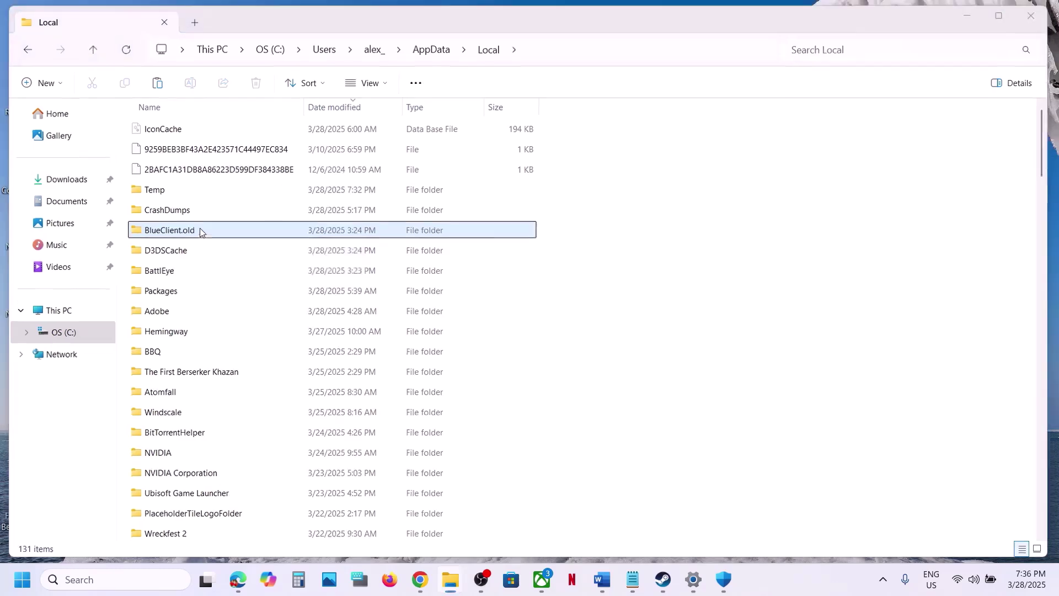
{"action": "key", "text": "super+d"}
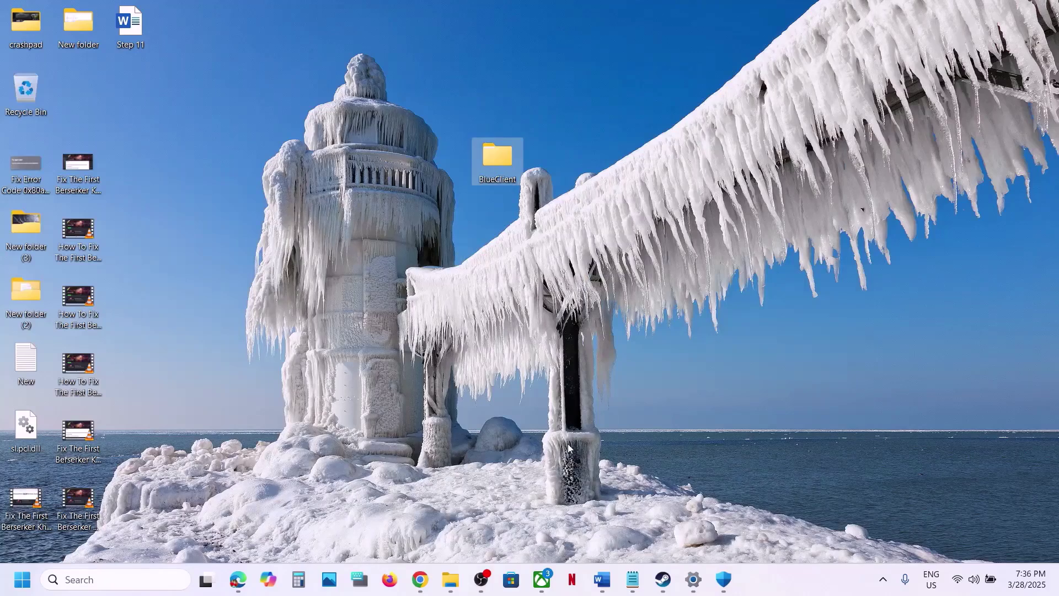
{"action": "mouse_move", "coordinate": [450, 580]}
{"action": "left_click", "coordinate": [601, 499]}
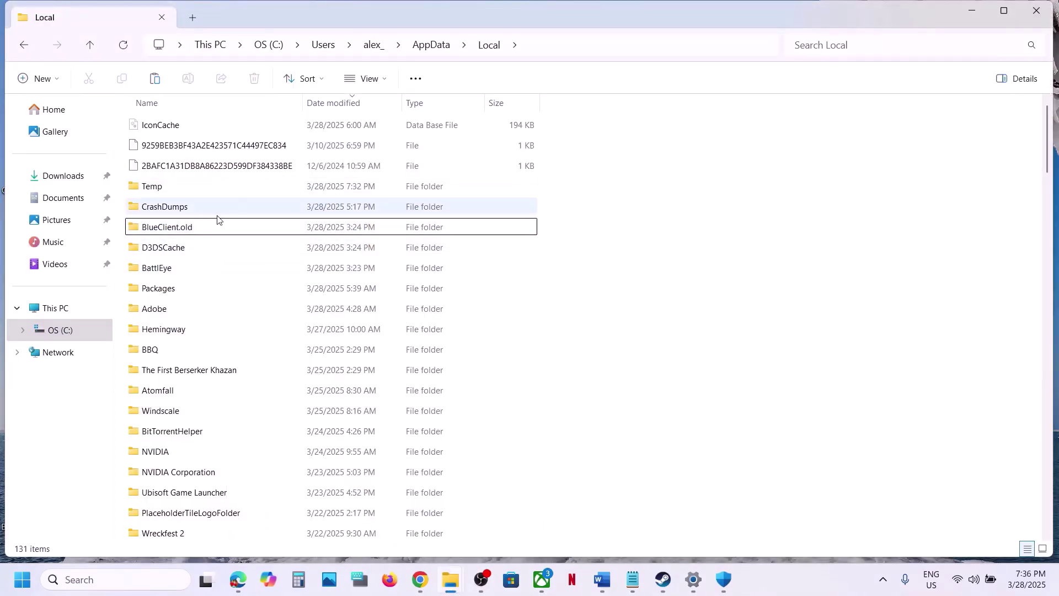
Copy the inZOI folder from Documents to the desktop, and place it below the BlueClient backup.
{"action": "left_click", "coordinate": [73, 203]}
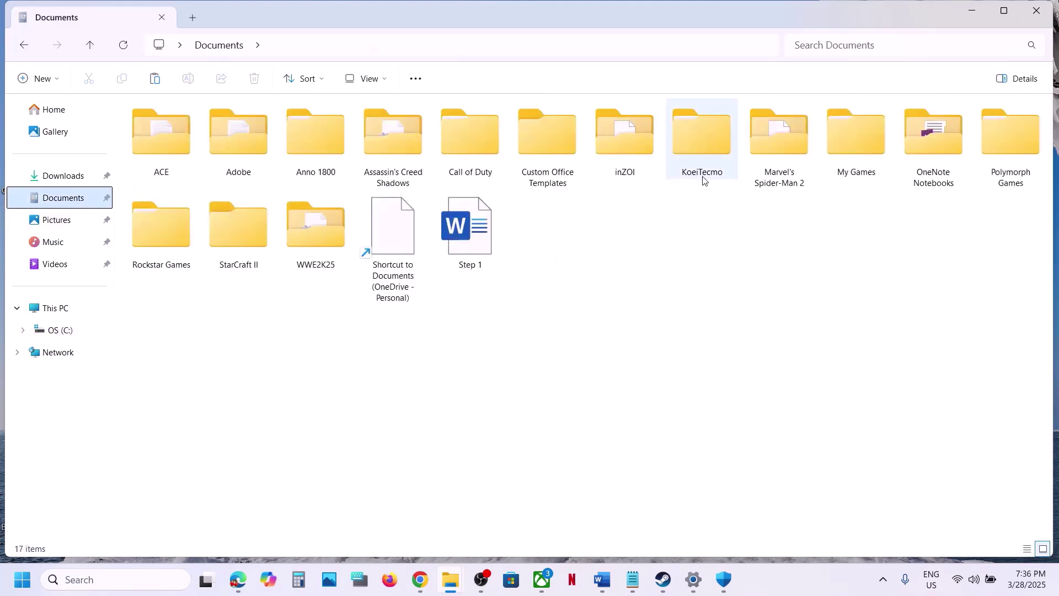
{"action": "right_click", "coordinate": [629, 159]}
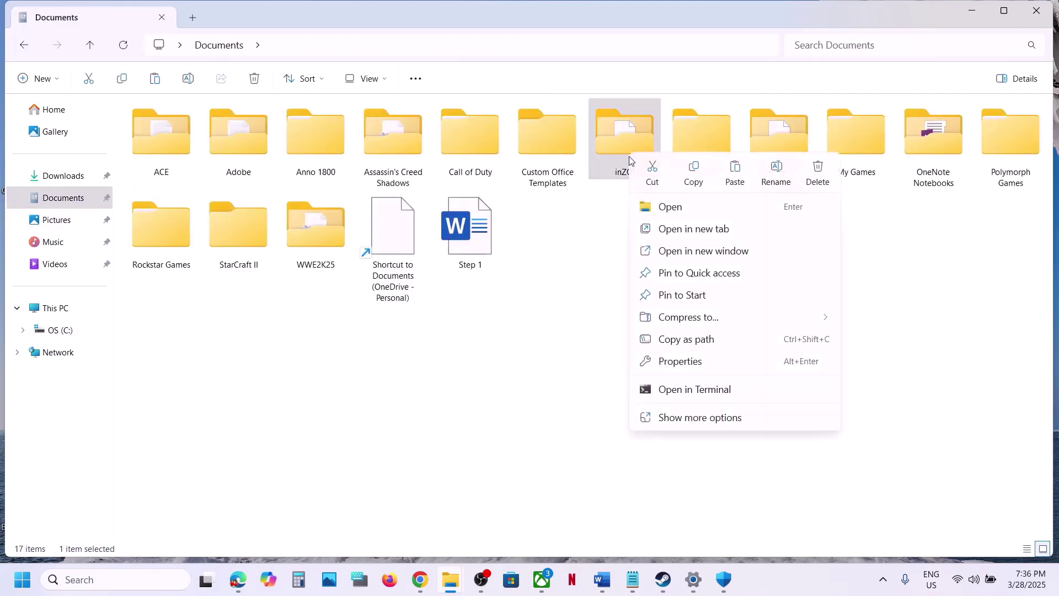
{"action": "left_click", "coordinate": [694, 175]}
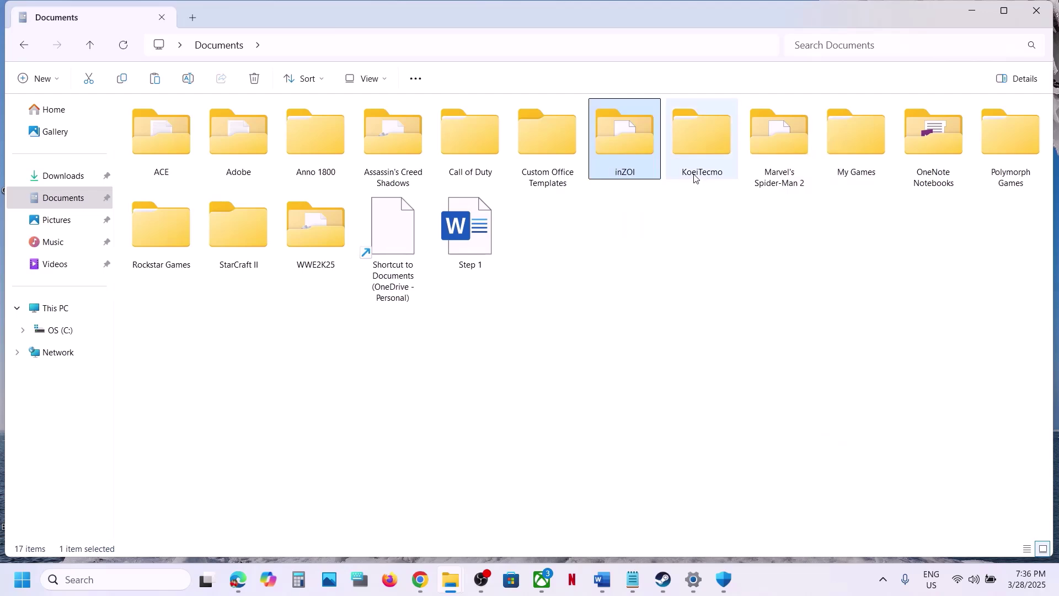
{"action": "key", "text": "super+d"}
{"action": "key", "text": "ctrl+v"}
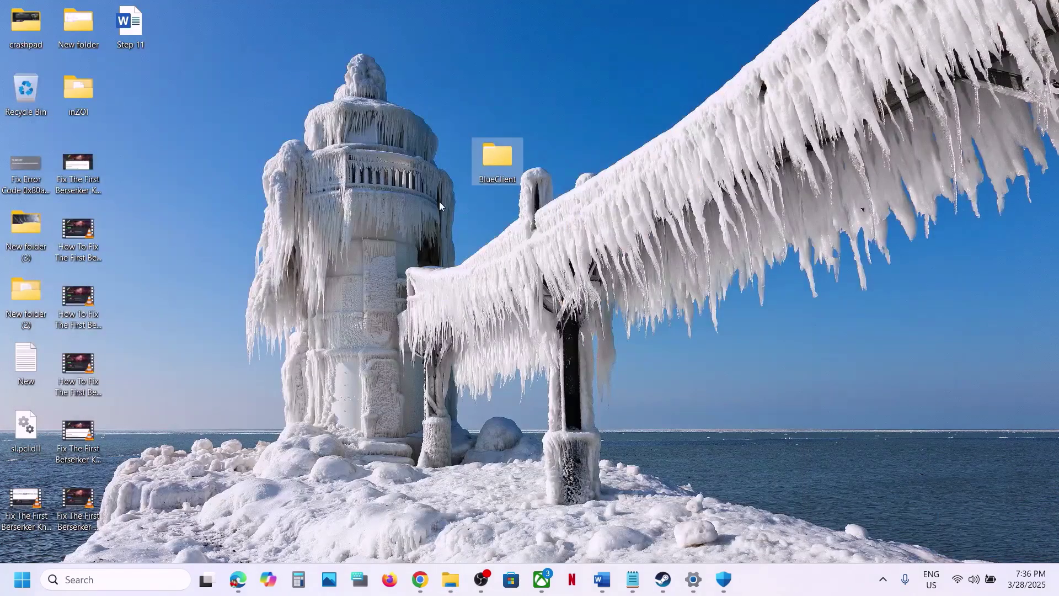
{"action": "left_click_drag", "start_coordinate": [75, 97], "coordinate": [501, 222]}
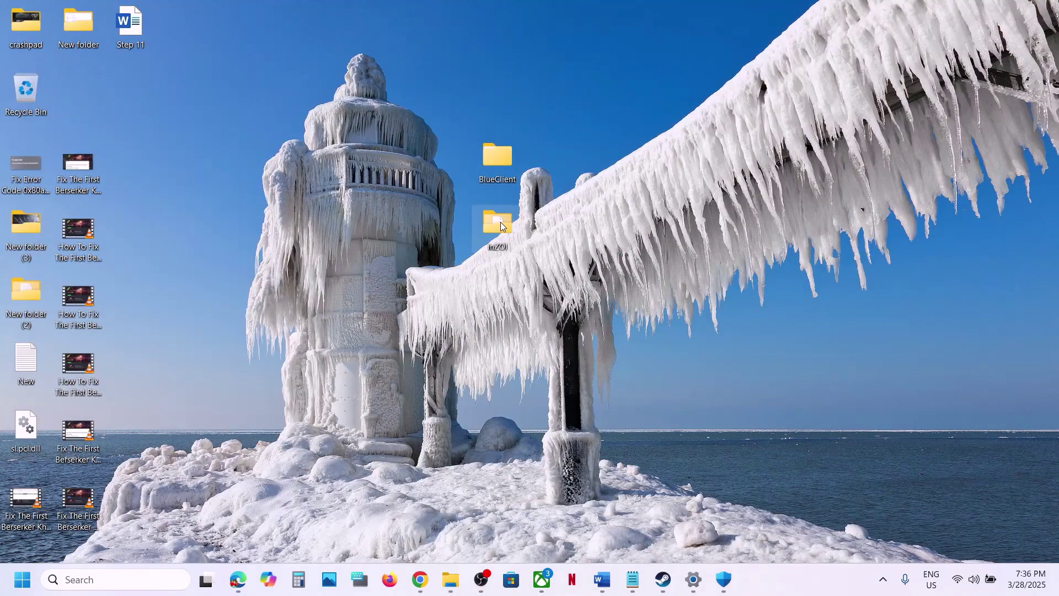
Return to the Documents folder in File Explorer and rename its inZOI folder as inZOI.old.
{"action": "left_click", "coordinate": [451, 579]}
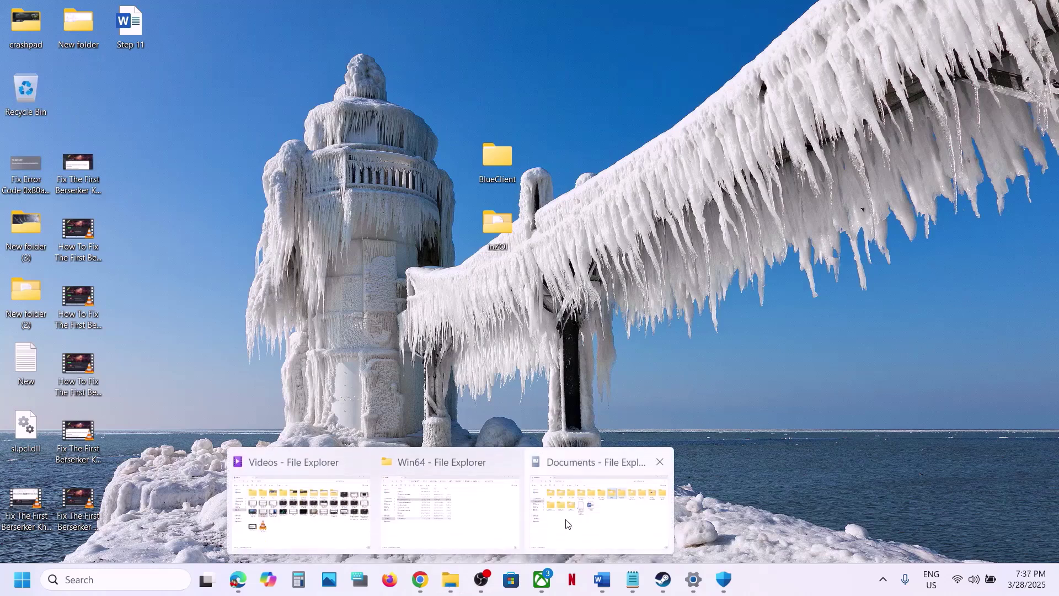
{"action": "left_click", "coordinate": [565, 502]}
{"action": "right_click", "coordinate": [620, 163]}
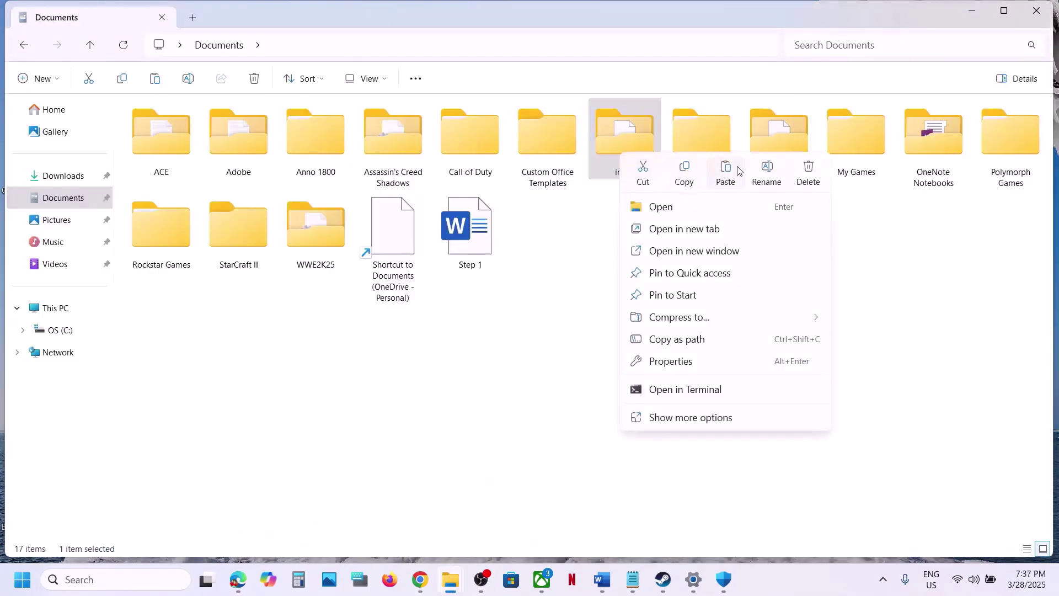
{"action": "left_click", "coordinate": [765, 165]}
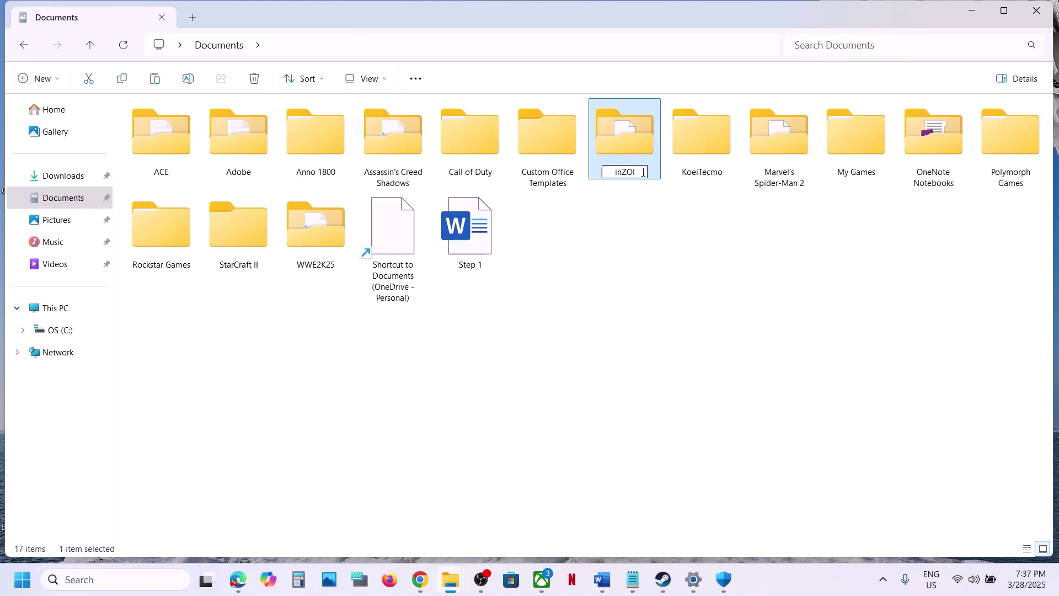
{"action": "type", "text": ".old"}
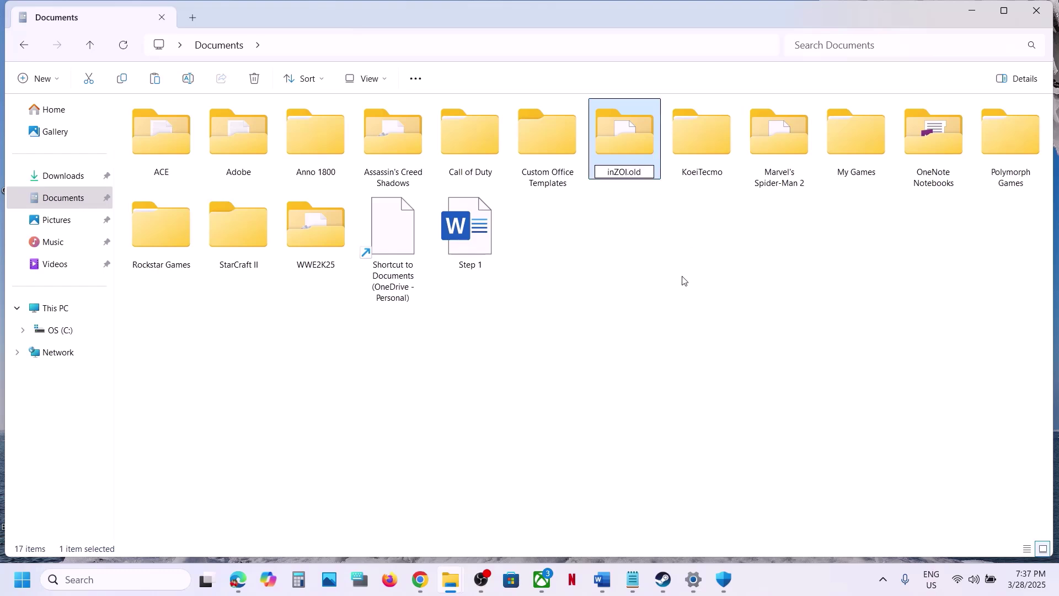
{"action": "left_click", "coordinate": [684, 279]}
Review the inZOI.old folder in Documents and the details of the inZOI backup on the desktop.
{"action": "mouse_move", "coordinate": [630, 154]}
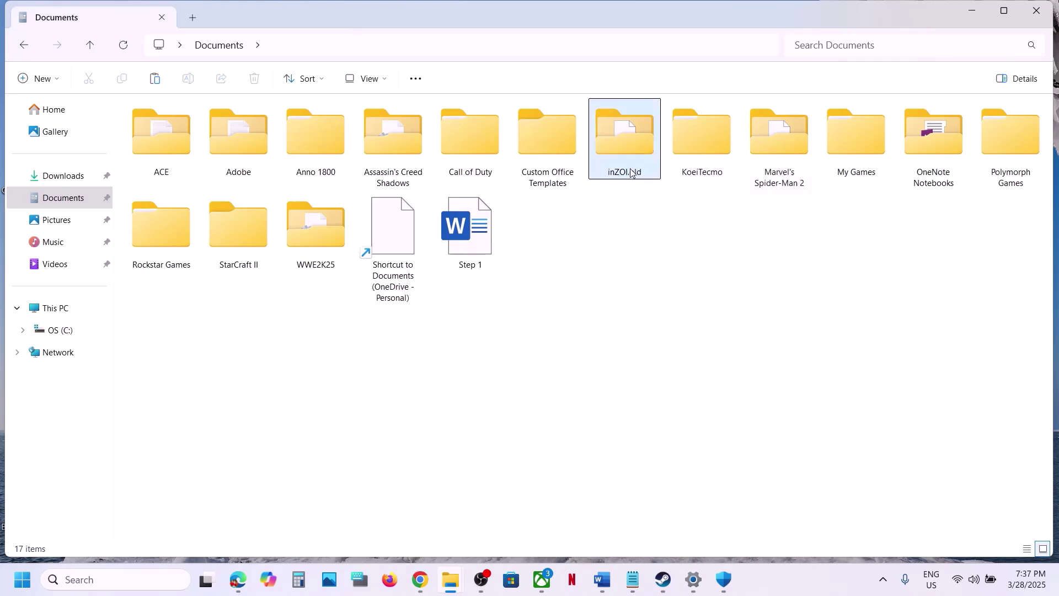
{"action": "mouse_move", "coordinate": [633, 176]}
{"action": "key", "text": "super+d"}
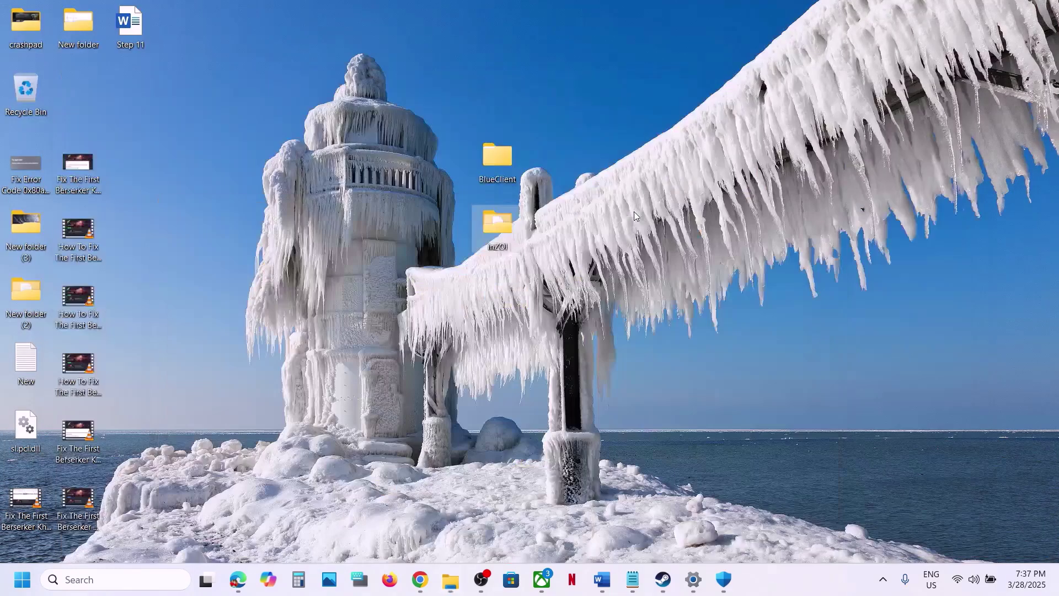
{"action": "mouse_move", "coordinate": [502, 237]}
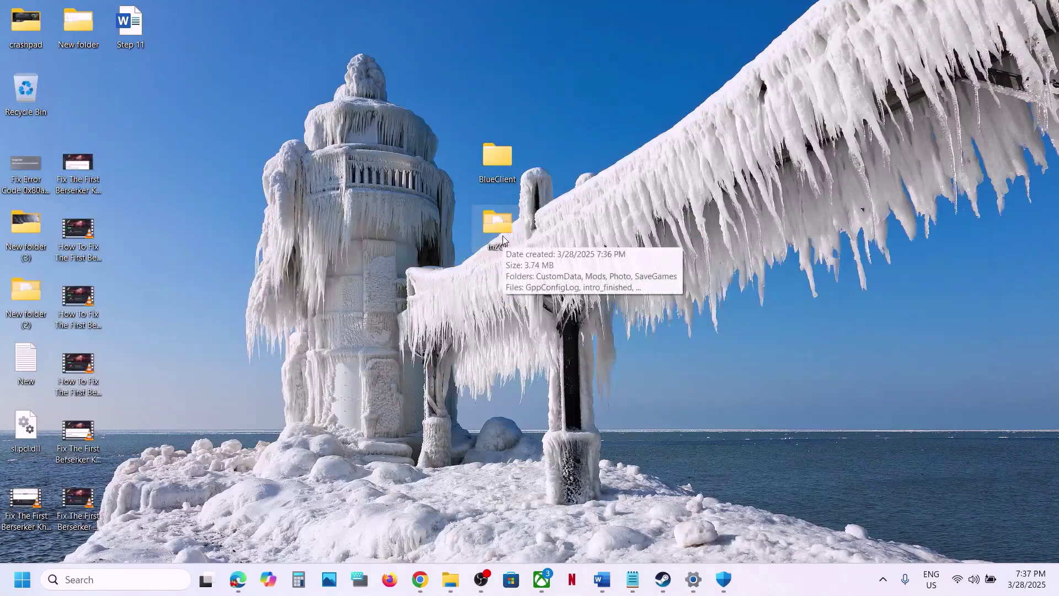
Bring up inZOI's library page in Steam, and return to the Word document at Step 13 about disabling overlays.
{"action": "left_click", "coordinate": [674, 583]}
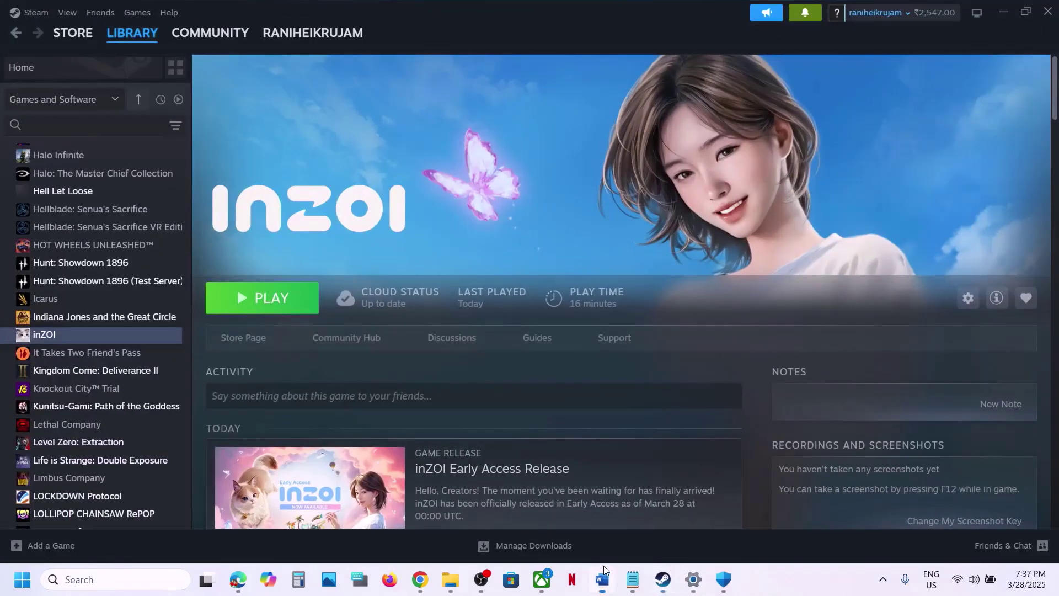
{"action": "left_click", "coordinate": [604, 565]}
{"action": "scroll", "coordinate": [393, 317], "scroll_direction": "down", "scroll_amount": 4}
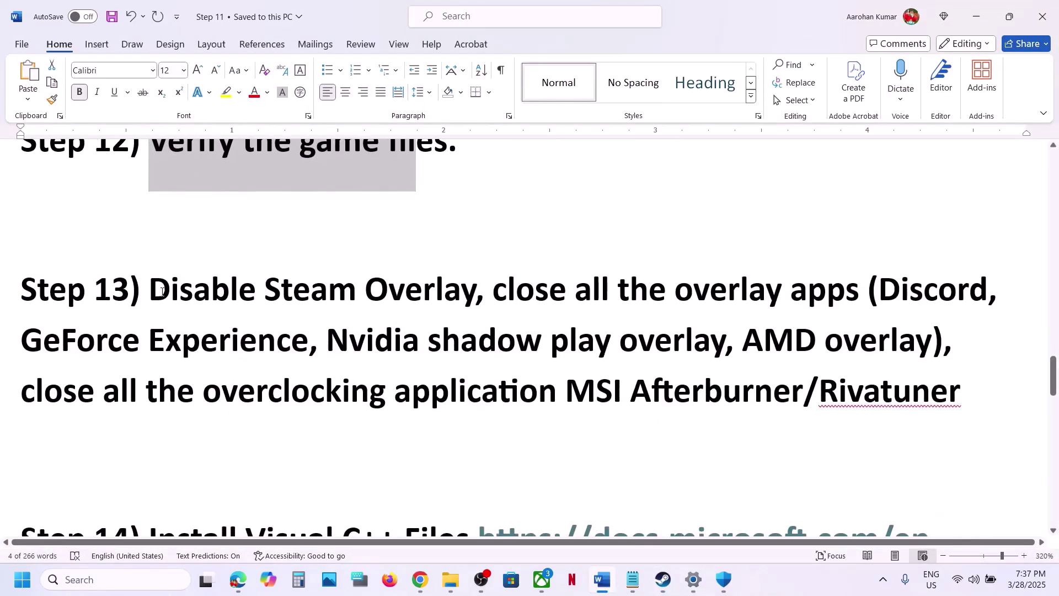
Switch to Steam and turn off the Steam Overlay while in-game for inZOI in the game's properties.
{"action": "left_click_drag", "start_coordinate": [161, 291], "coordinate": [473, 291]}
{"action": "key", "text": "alt+Tab"}
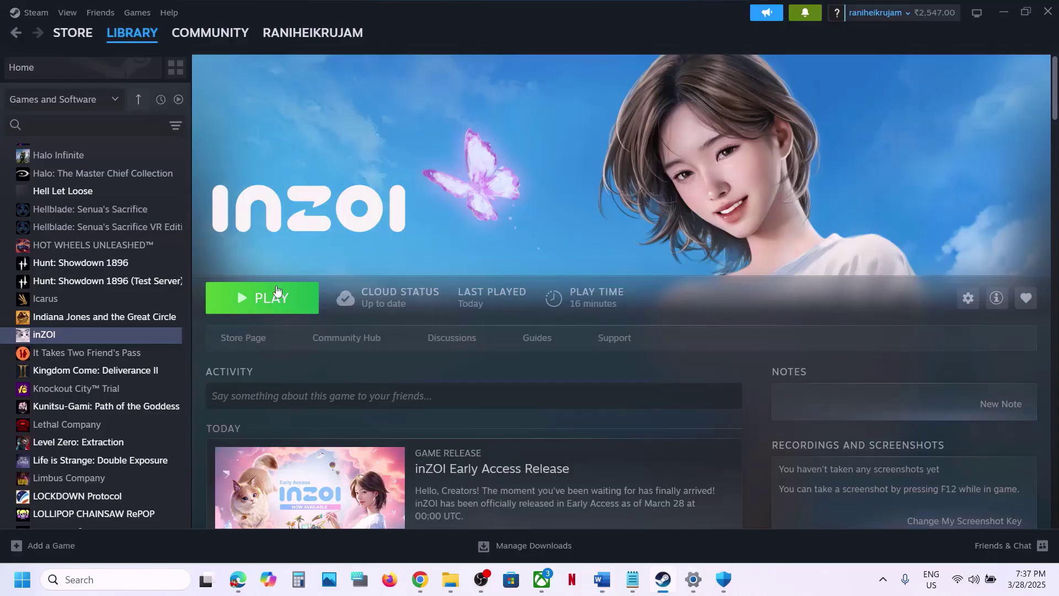
{"action": "right_click", "coordinate": [114, 333]}
{"action": "left_click", "coordinate": [160, 439]}
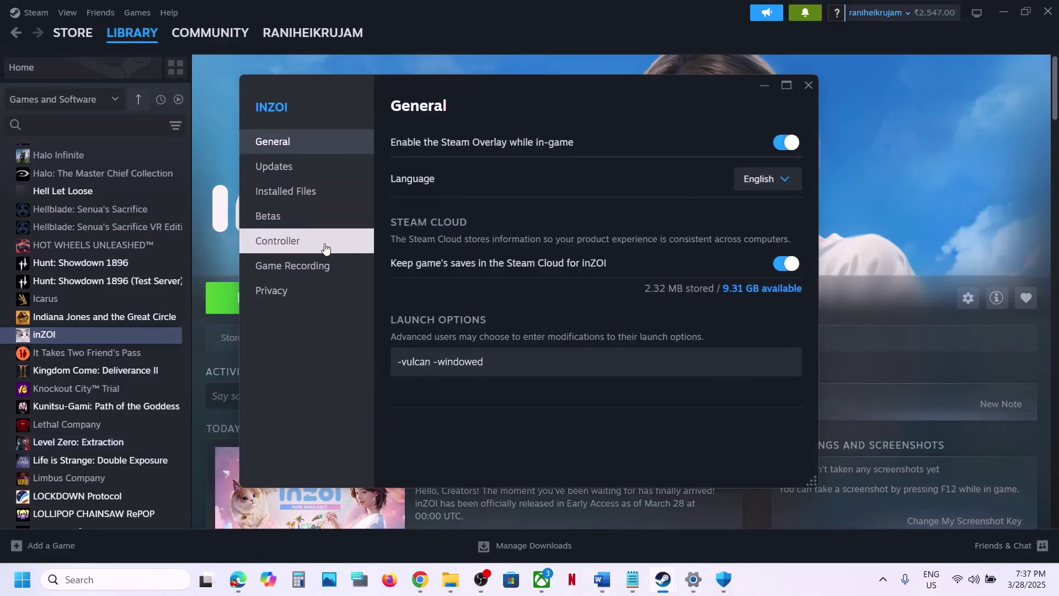
{"action": "left_click", "coordinate": [772, 145]}
{"action": "left_click", "coordinate": [809, 85]}
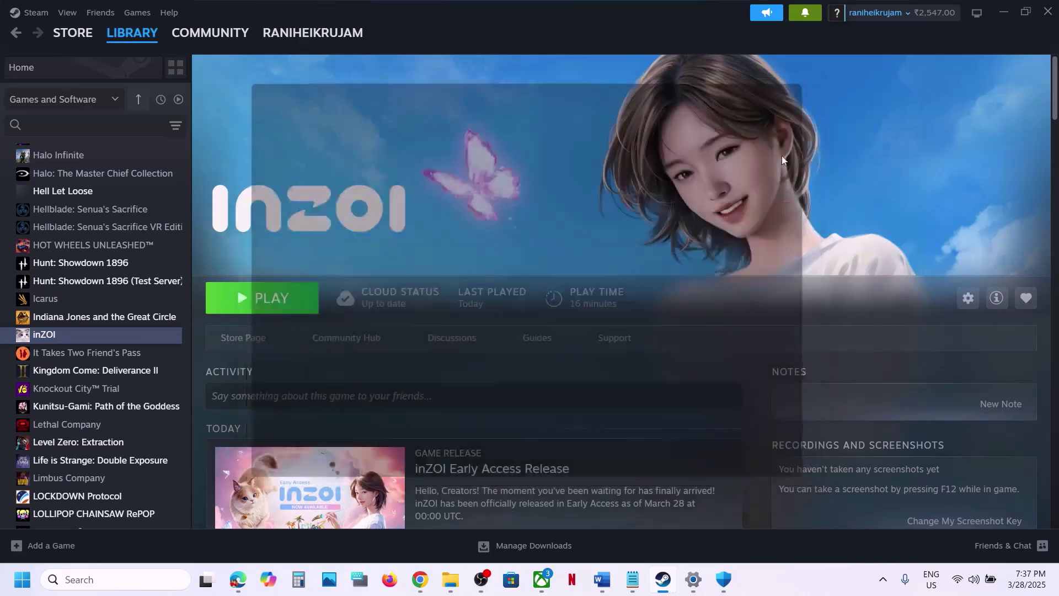
Return to the Word document and review Step 13 on closing overlay apps and overclocking applications such as MSI Afterburner/Rivatuner.
{"action": "left_click", "coordinate": [601, 580]}
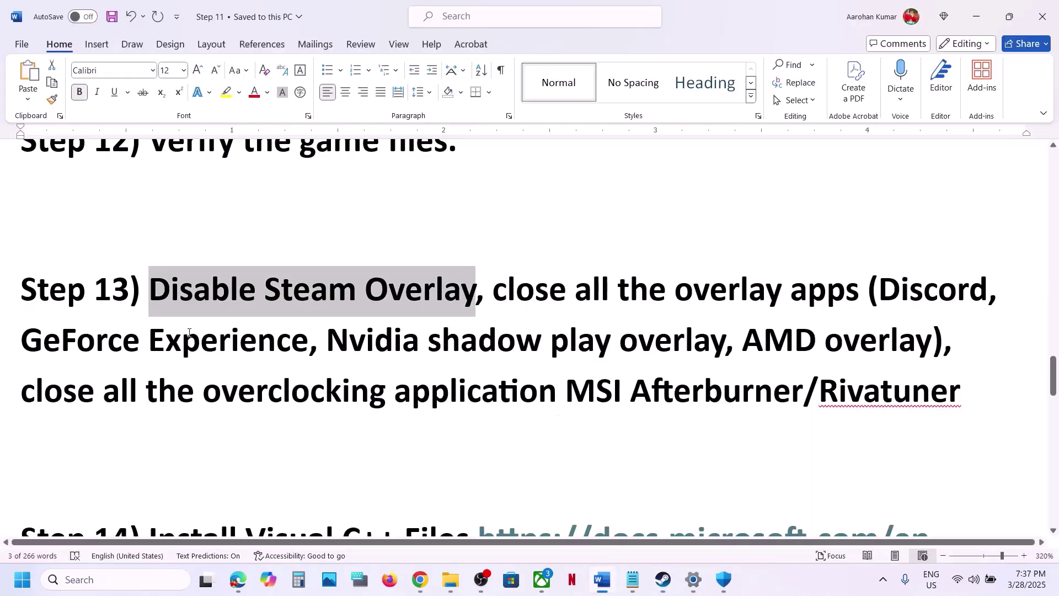
{"action": "left_click_drag", "start_coordinate": [896, 289], "coordinate": [970, 291]}
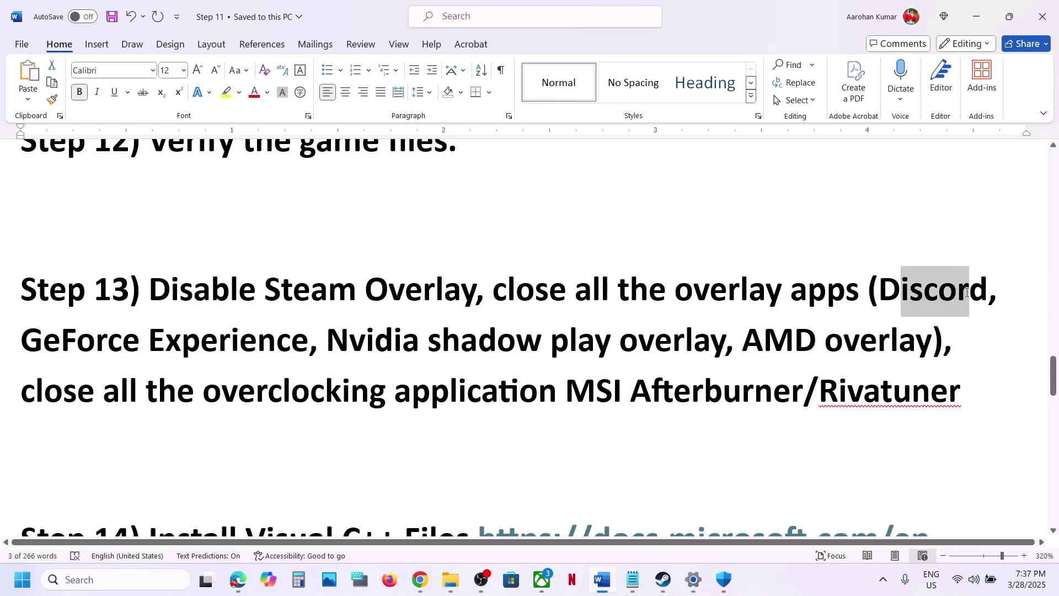
{"action": "left_click_drag", "start_coordinate": [48, 343], "coordinate": [311, 344]}
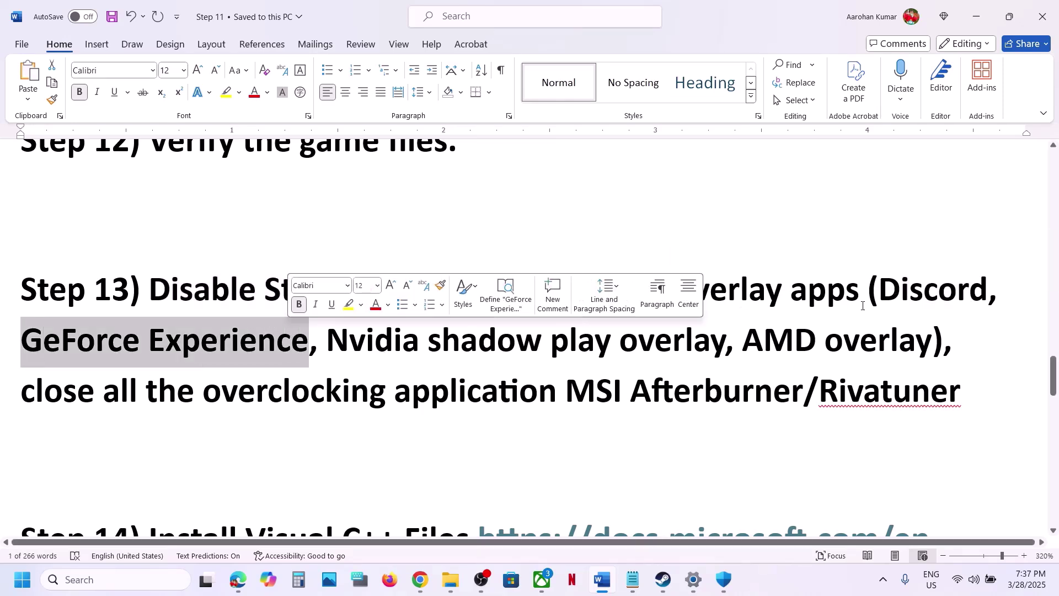
{"action": "left_click", "coordinate": [791, 284]}
{"action": "left_click_drag", "start_coordinate": [513, 287], "coordinate": [725, 343]}
{"action": "left_click_drag", "start_coordinate": [795, 288], "coordinate": [859, 288]}
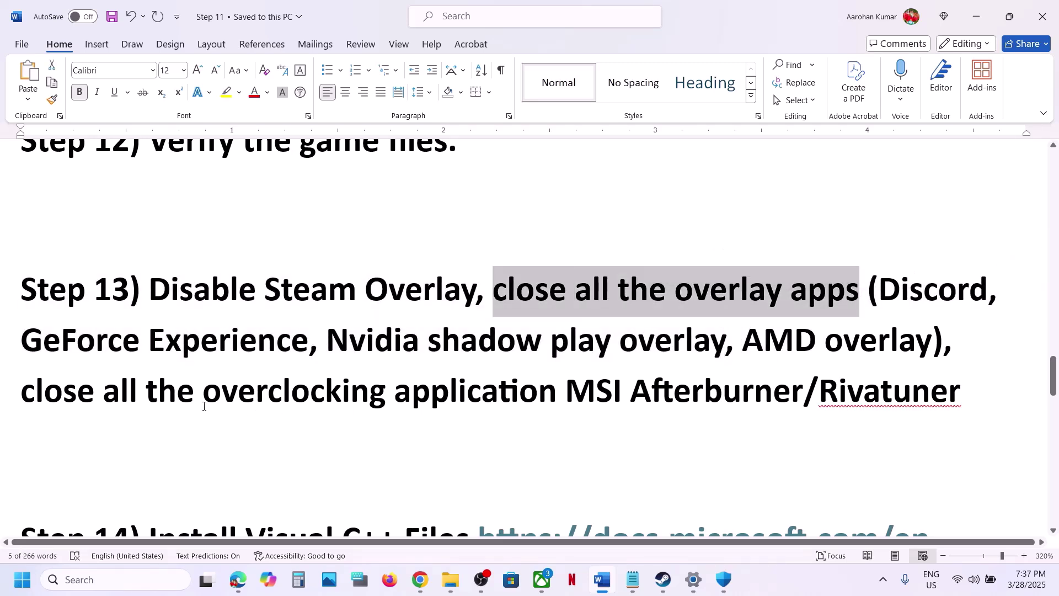
{"action": "left_click_drag", "start_coordinate": [35, 391], "coordinate": [447, 380]}
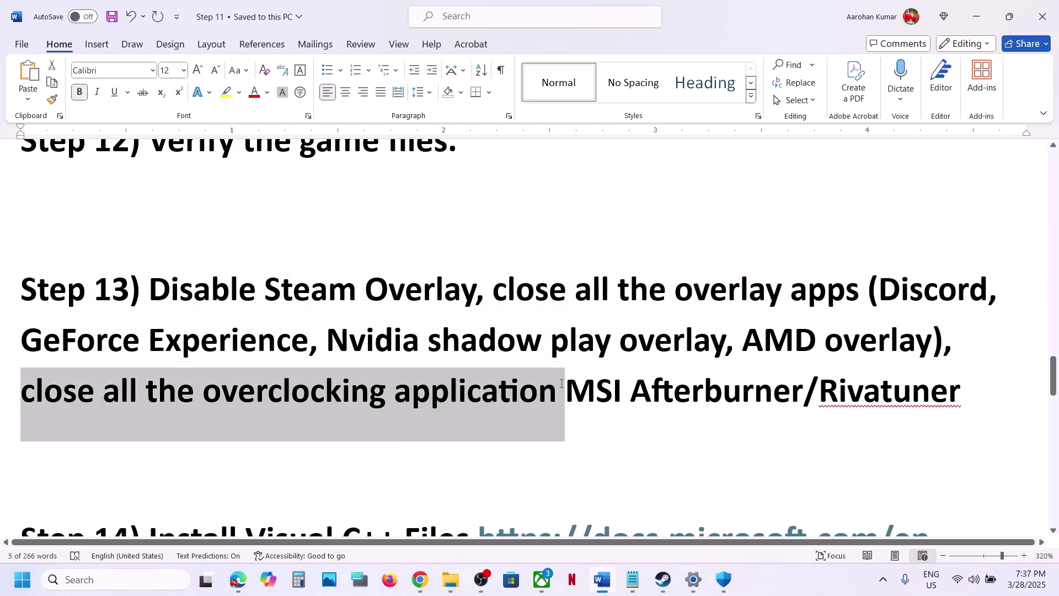
{"action": "left_click_drag", "start_coordinate": [562, 383], "coordinate": [892, 396]}
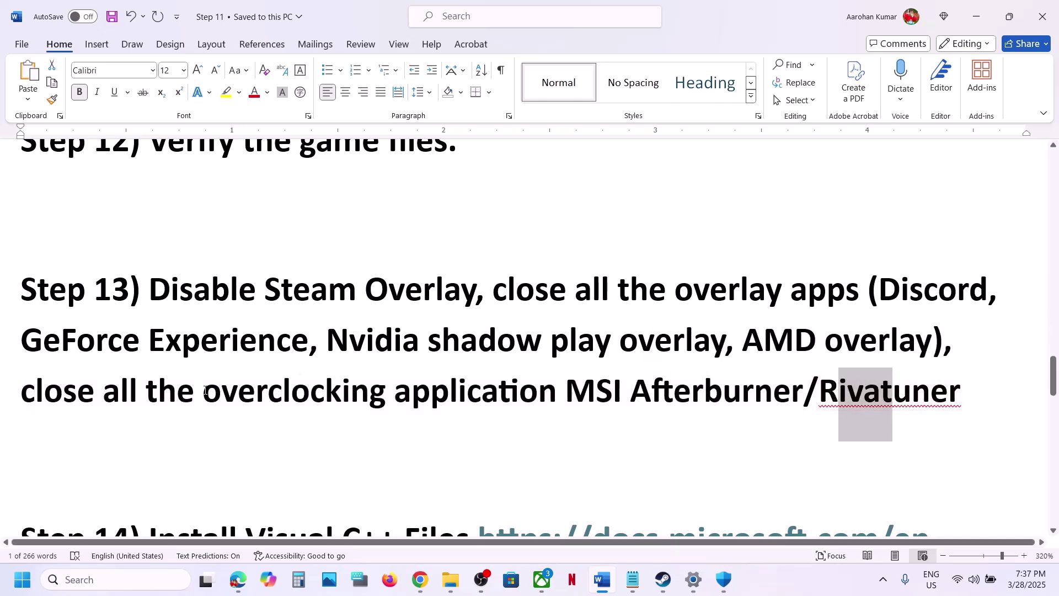
{"action": "left_click_drag", "start_coordinate": [204, 390], "coordinate": [560, 392]}
Copy the Visual C++ download link from Step 14 and load it in a new Chrome tab.
{"action": "scroll", "coordinate": [521, 399], "scroll_direction": "down", "scroll_amount": 3}
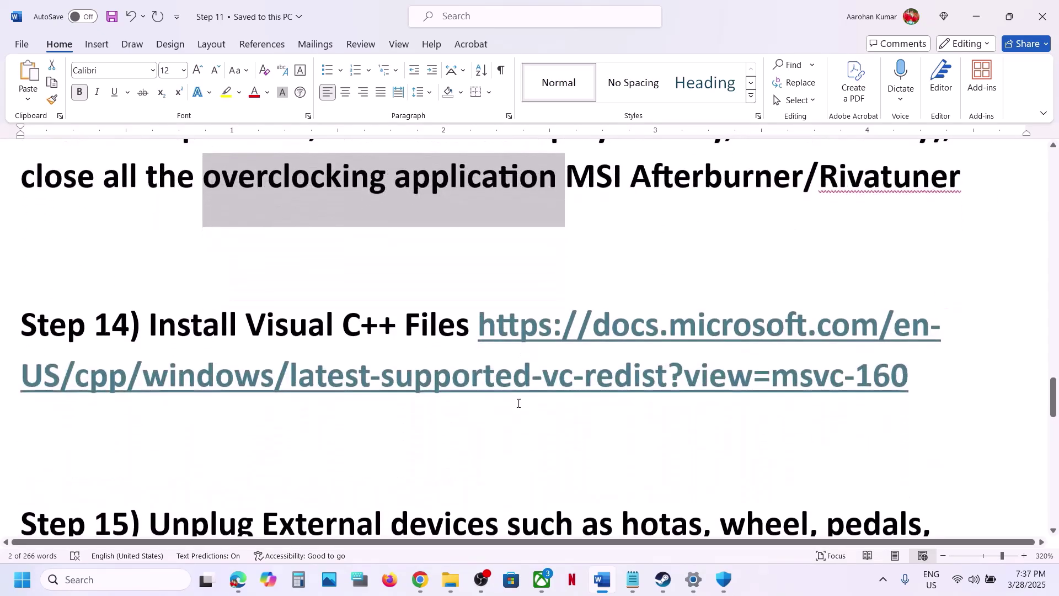
{"action": "left_click_drag", "start_coordinate": [921, 367], "coordinate": [591, 333]}
{"action": "key", "text": "ctrl+c"}
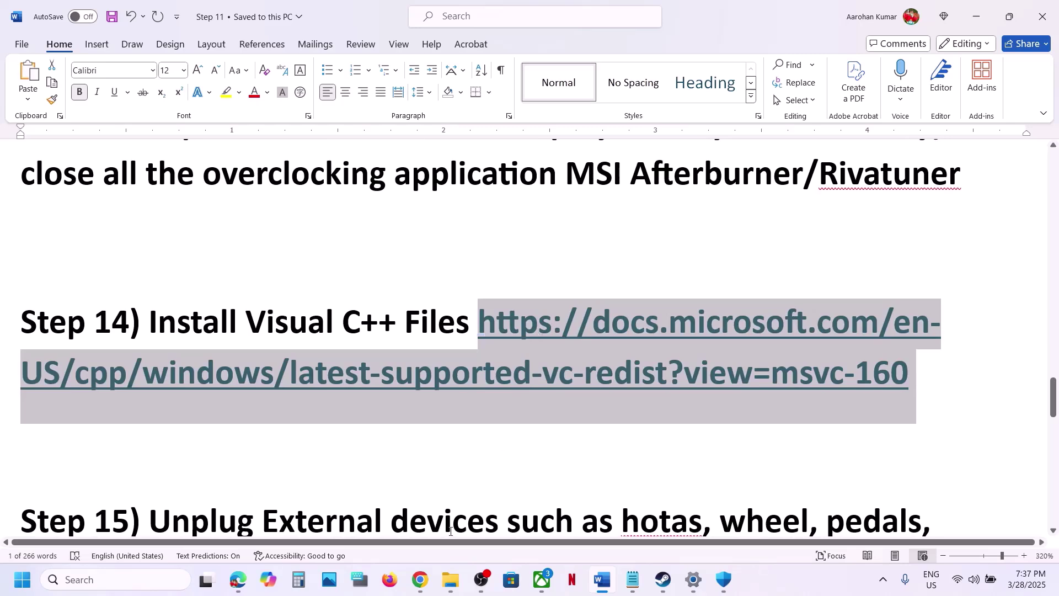
{"action": "left_click", "coordinate": [420, 579]}
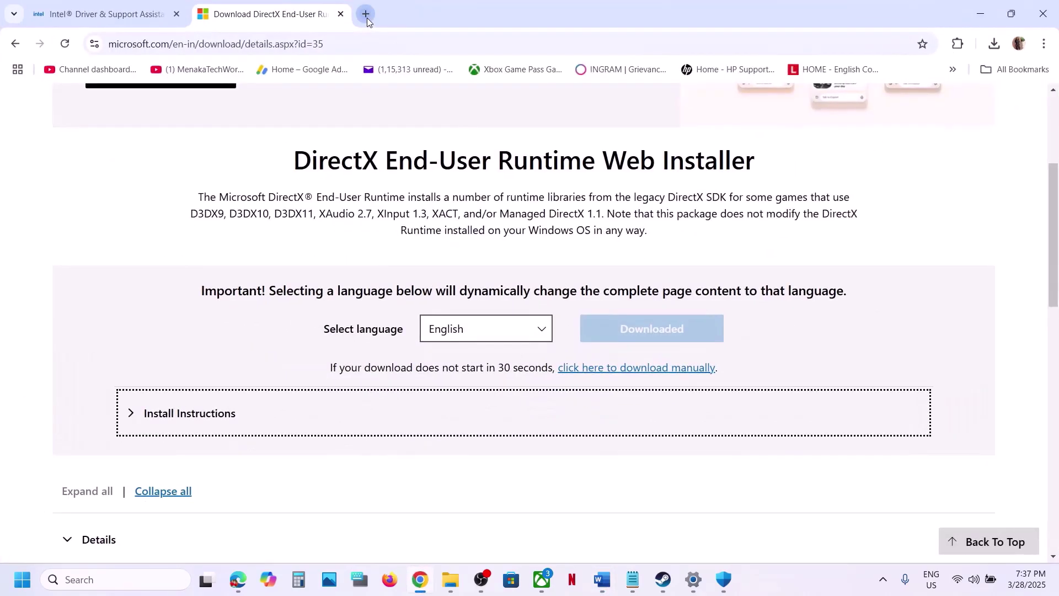
{"action": "left_click", "coordinate": [365, 14]}
{"action": "key", "text": "ctrl+v"}
{"action": "key", "text": "Return"}
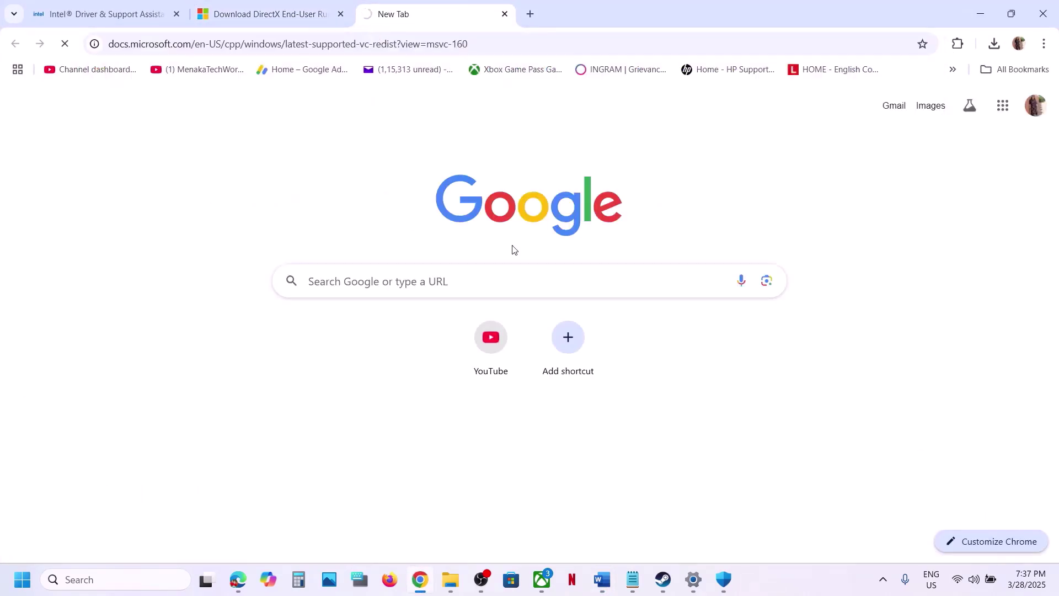
Download the X64 and X86 Visual C++ Redistributable installers for Visual Studio 2015–2022, and check their download progress.
{"action": "scroll", "coordinate": [512, 246], "scroll_direction": "down", "scroll_amount": 10}
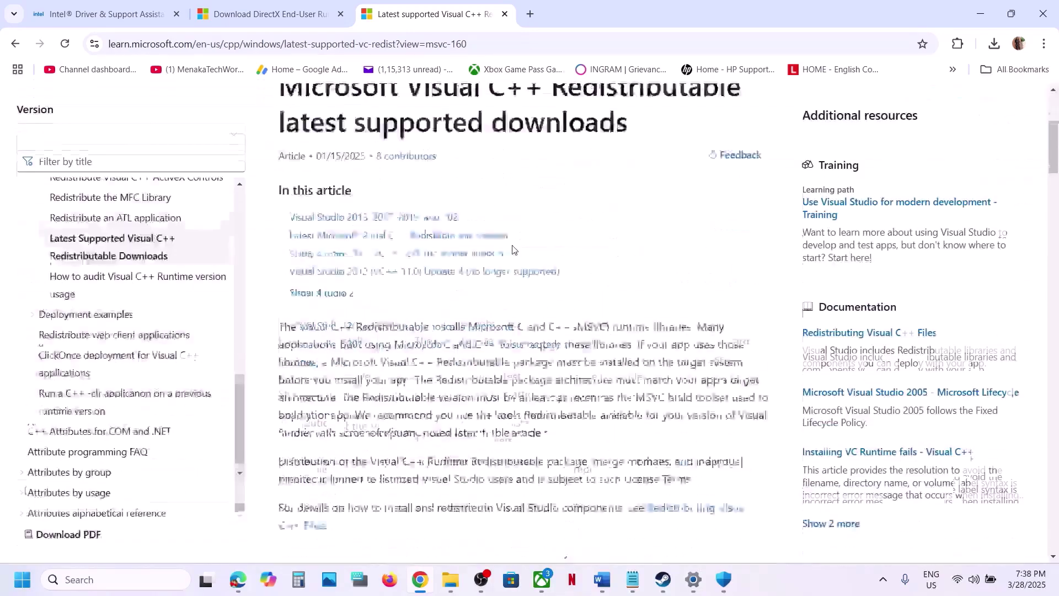
{"action": "left_click_drag", "start_coordinate": [352, 311], "coordinate": [582, 311]}
{"action": "scroll", "coordinate": [585, 310], "scroll_direction": "down", "scroll_amount": 7}
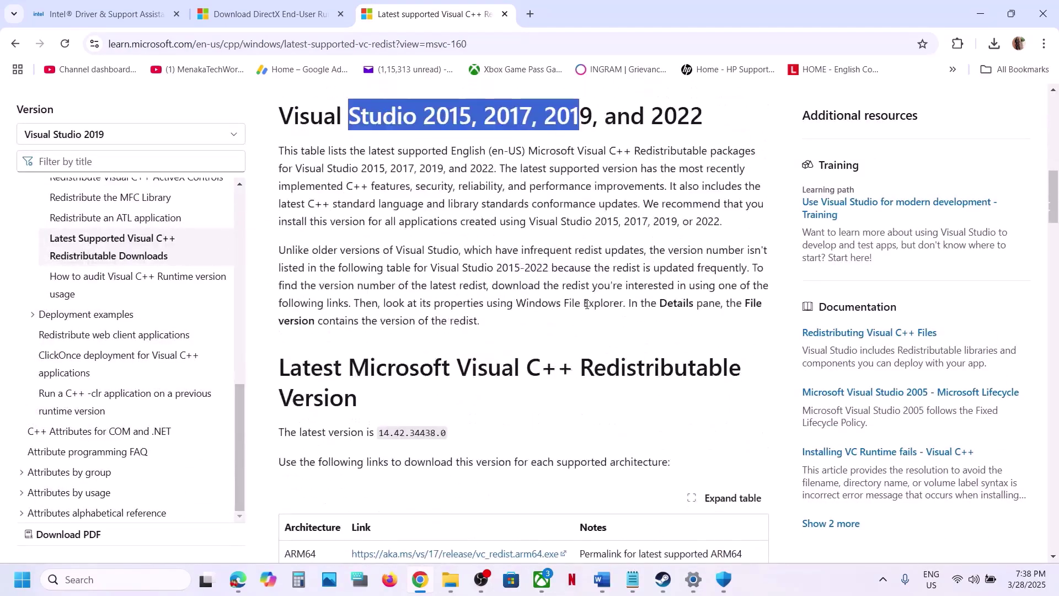
{"action": "scroll", "coordinate": [422, 367], "scroll_direction": "down", "scroll_amount": 2}
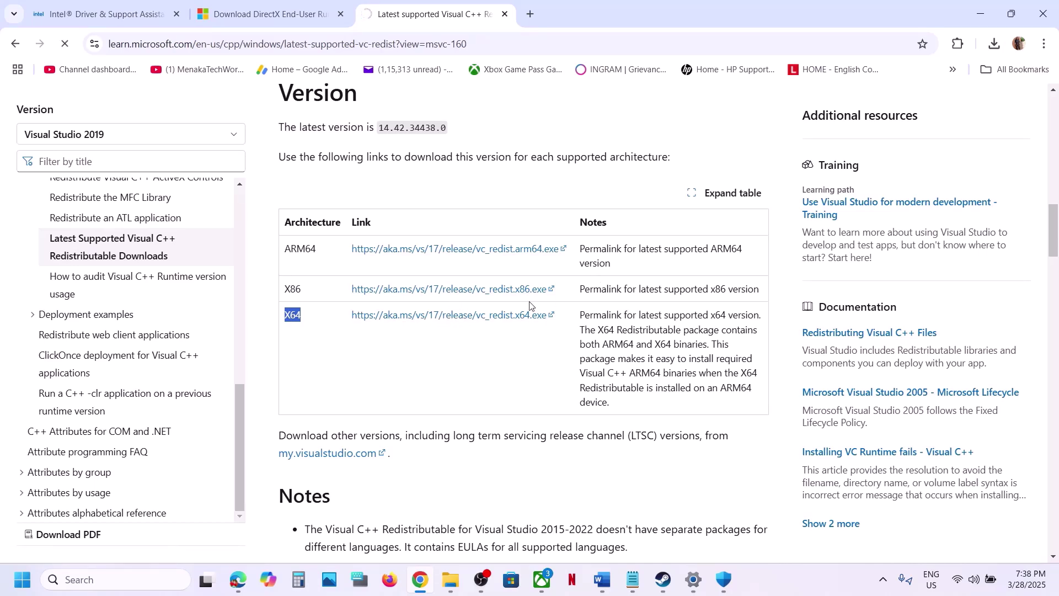
{"action": "left_click", "coordinate": [533, 323]}
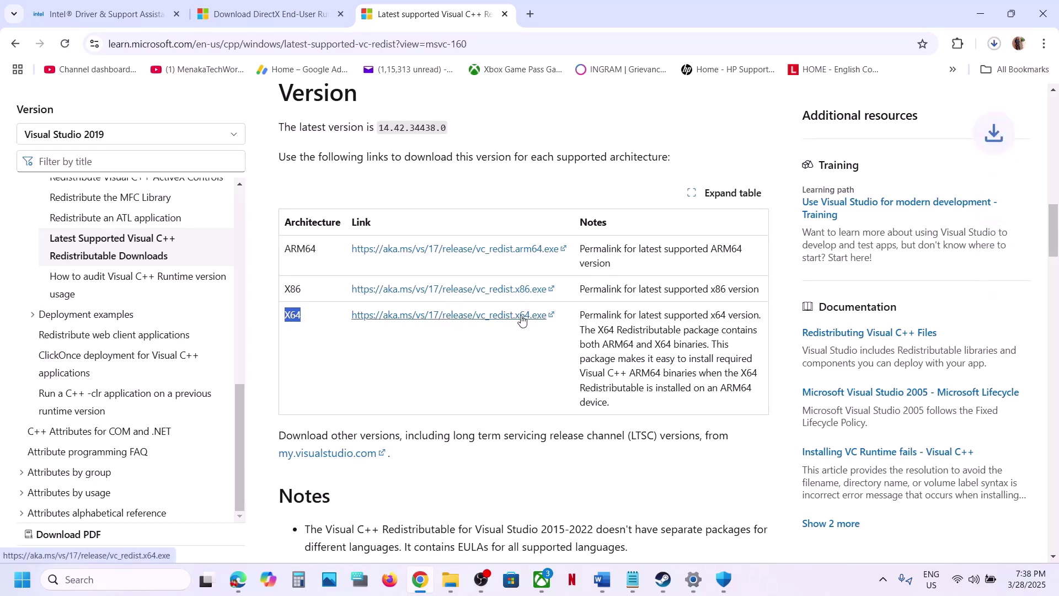
{"action": "left_click", "coordinate": [455, 296]}
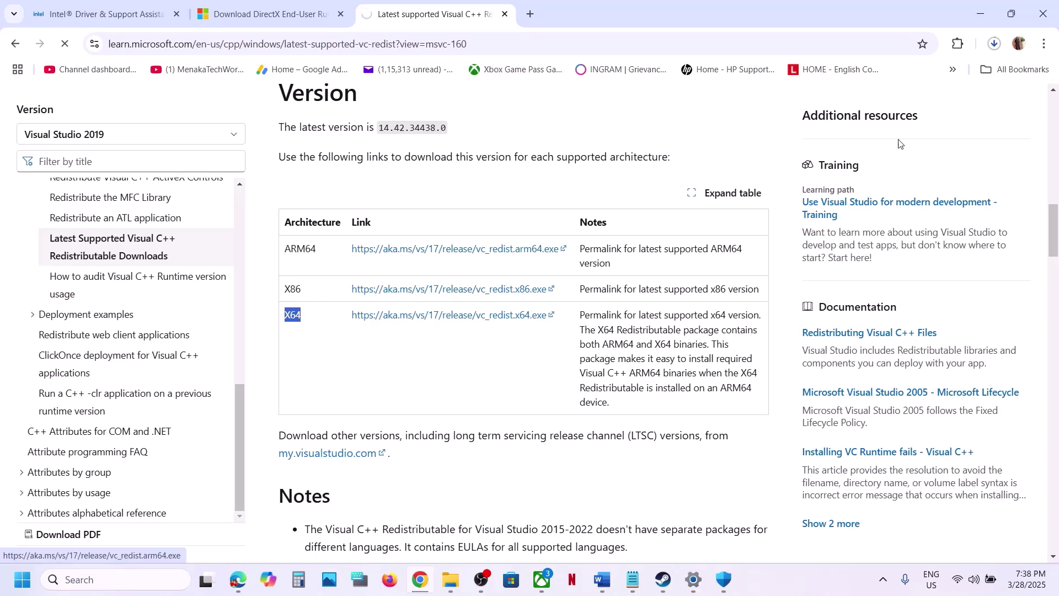
{"action": "left_click", "coordinate": [995, 46]}
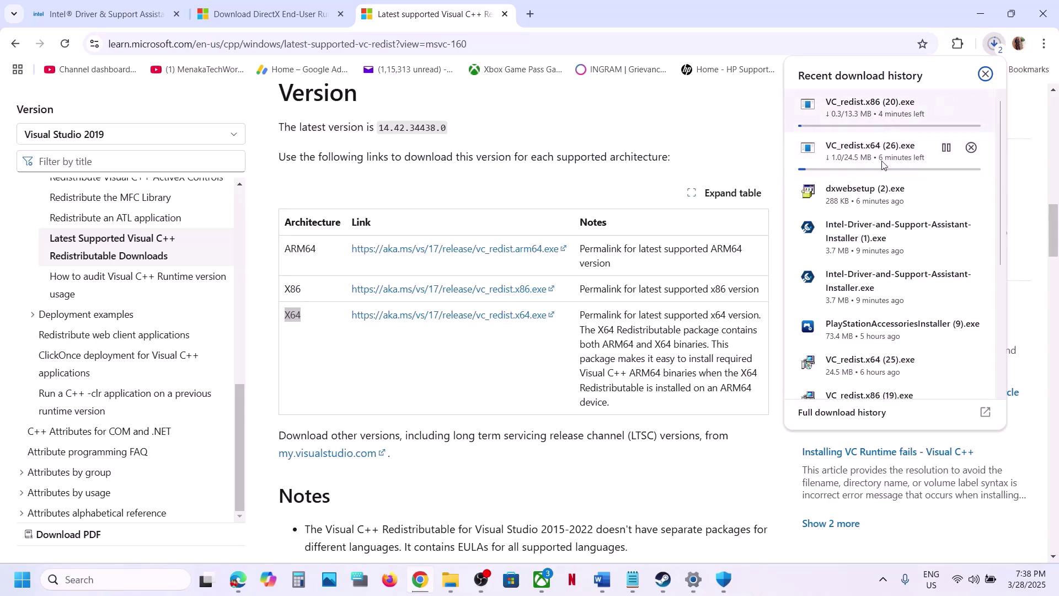
{"action": "left_click", "coordinate": [689, 176]}
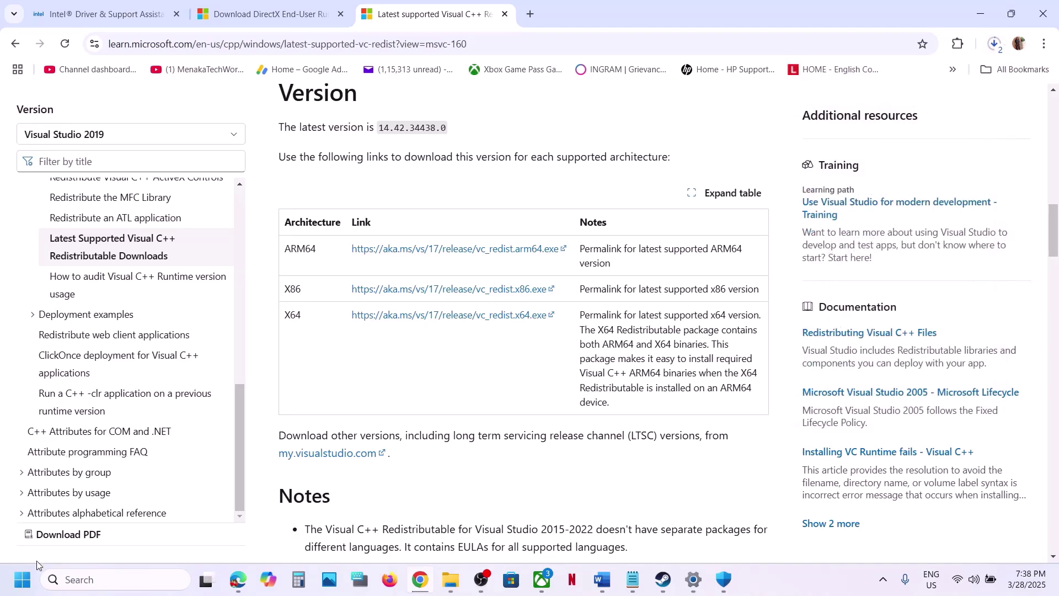
Show the computer's power options, and return to the Word document toward Step 15 about unplugging external devices.
{"action": "left_click", "coordinate": [19, 582]}
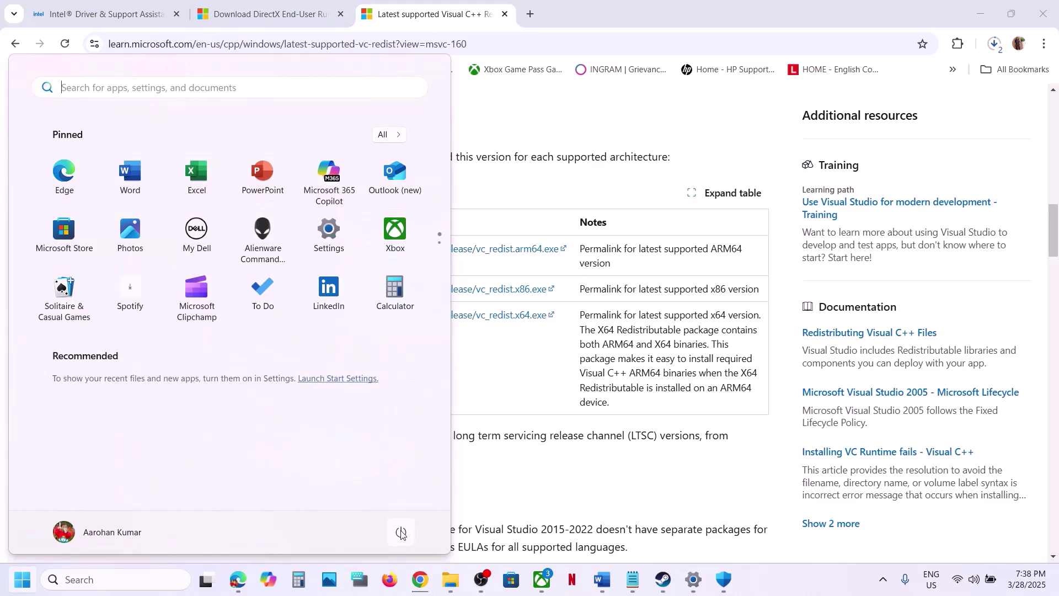
{"action": "left_click", "coordinate": [401, 531]}
{"action": "left_click", "coordinate": [663, 580]}
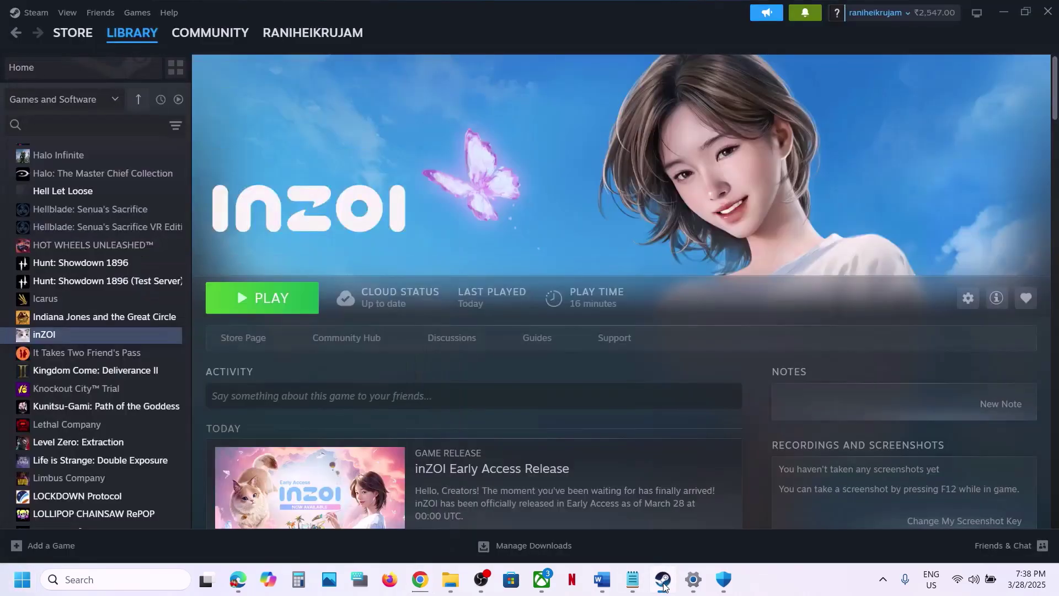
{"action": "left_click", "coordinate": [602, 580]}
{"action": "scroll", "coordinate": [477, 428], "scroll_direction": "down", "scroll_amount": 4}
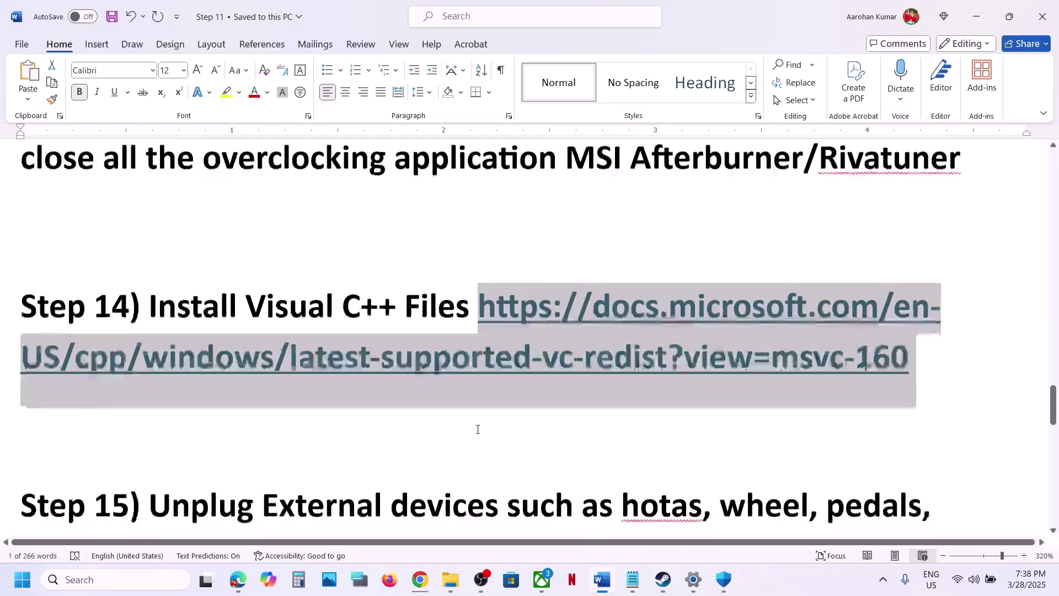